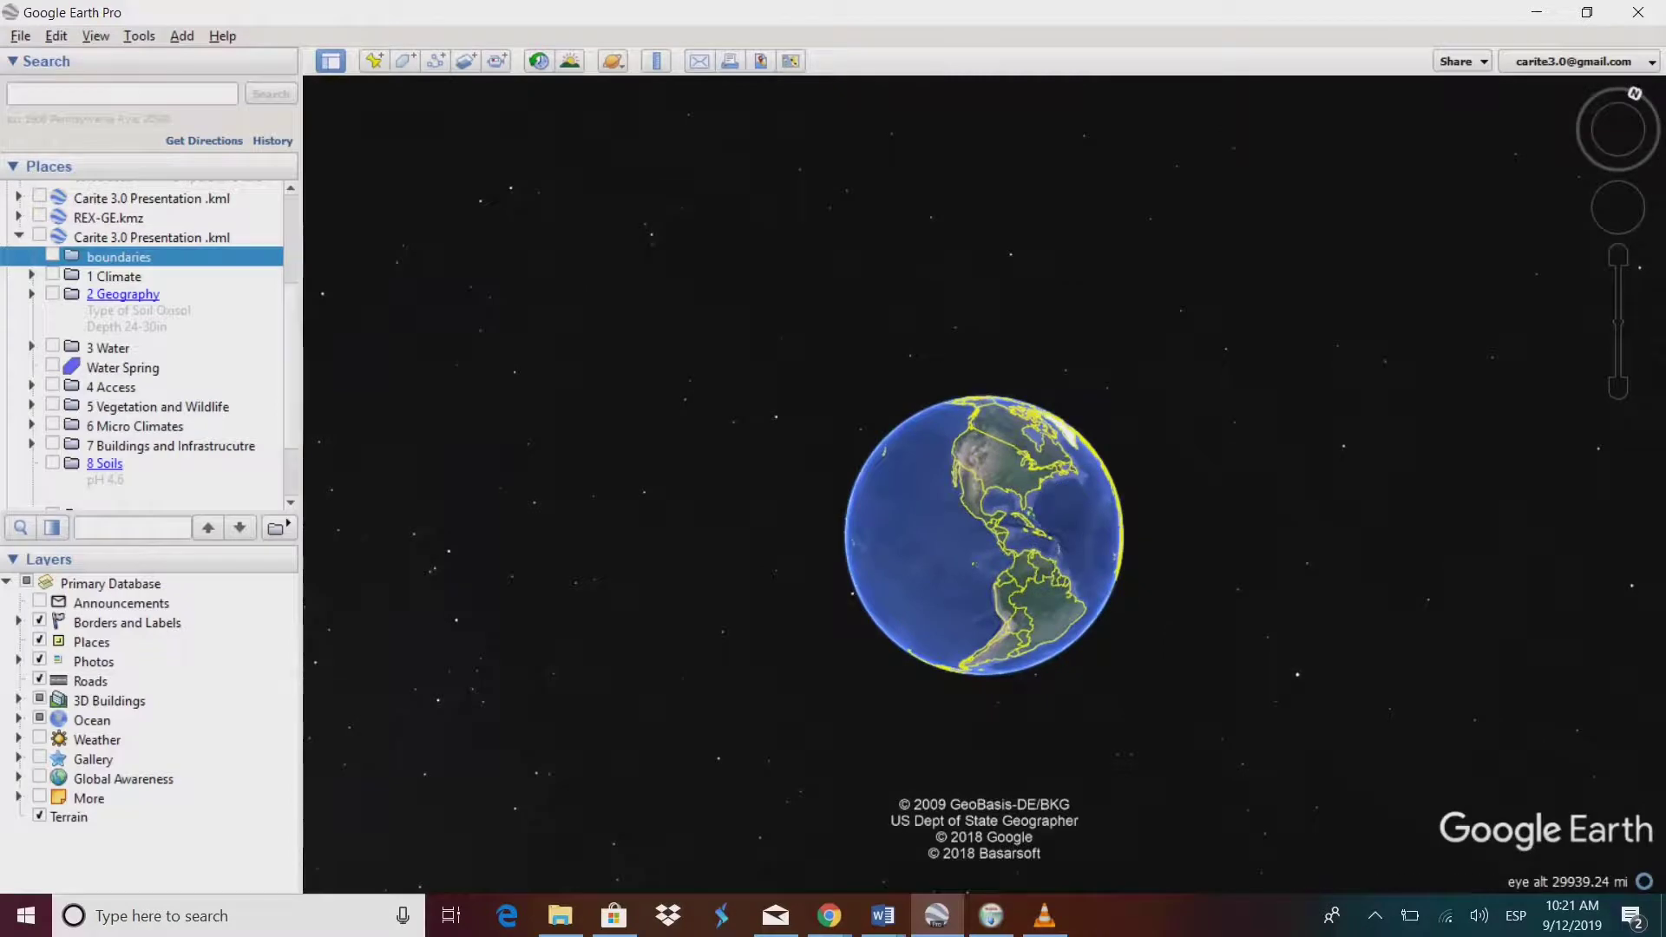
# Step: Rotate the globe with the compass and bring the Americas into closer view
pyautogui.moveTo(1619, 130)
pyautogui.moveTo(1636, 92); pyautogui.dragTo(1608, 92)
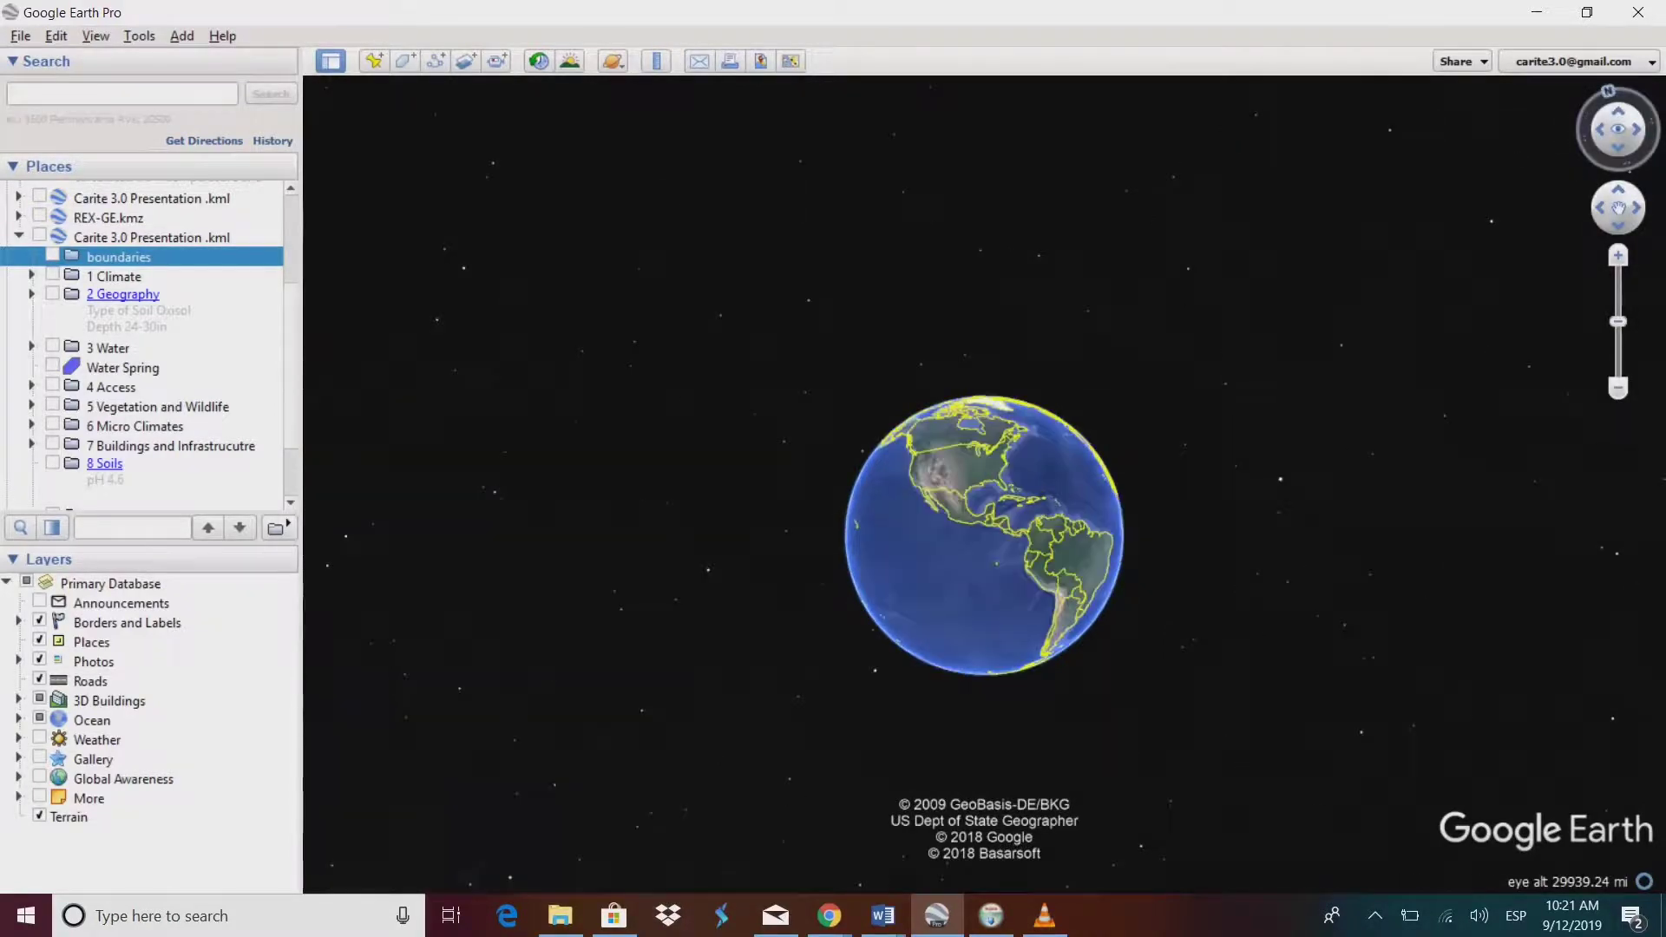
pyautogui.click(1608, 92)
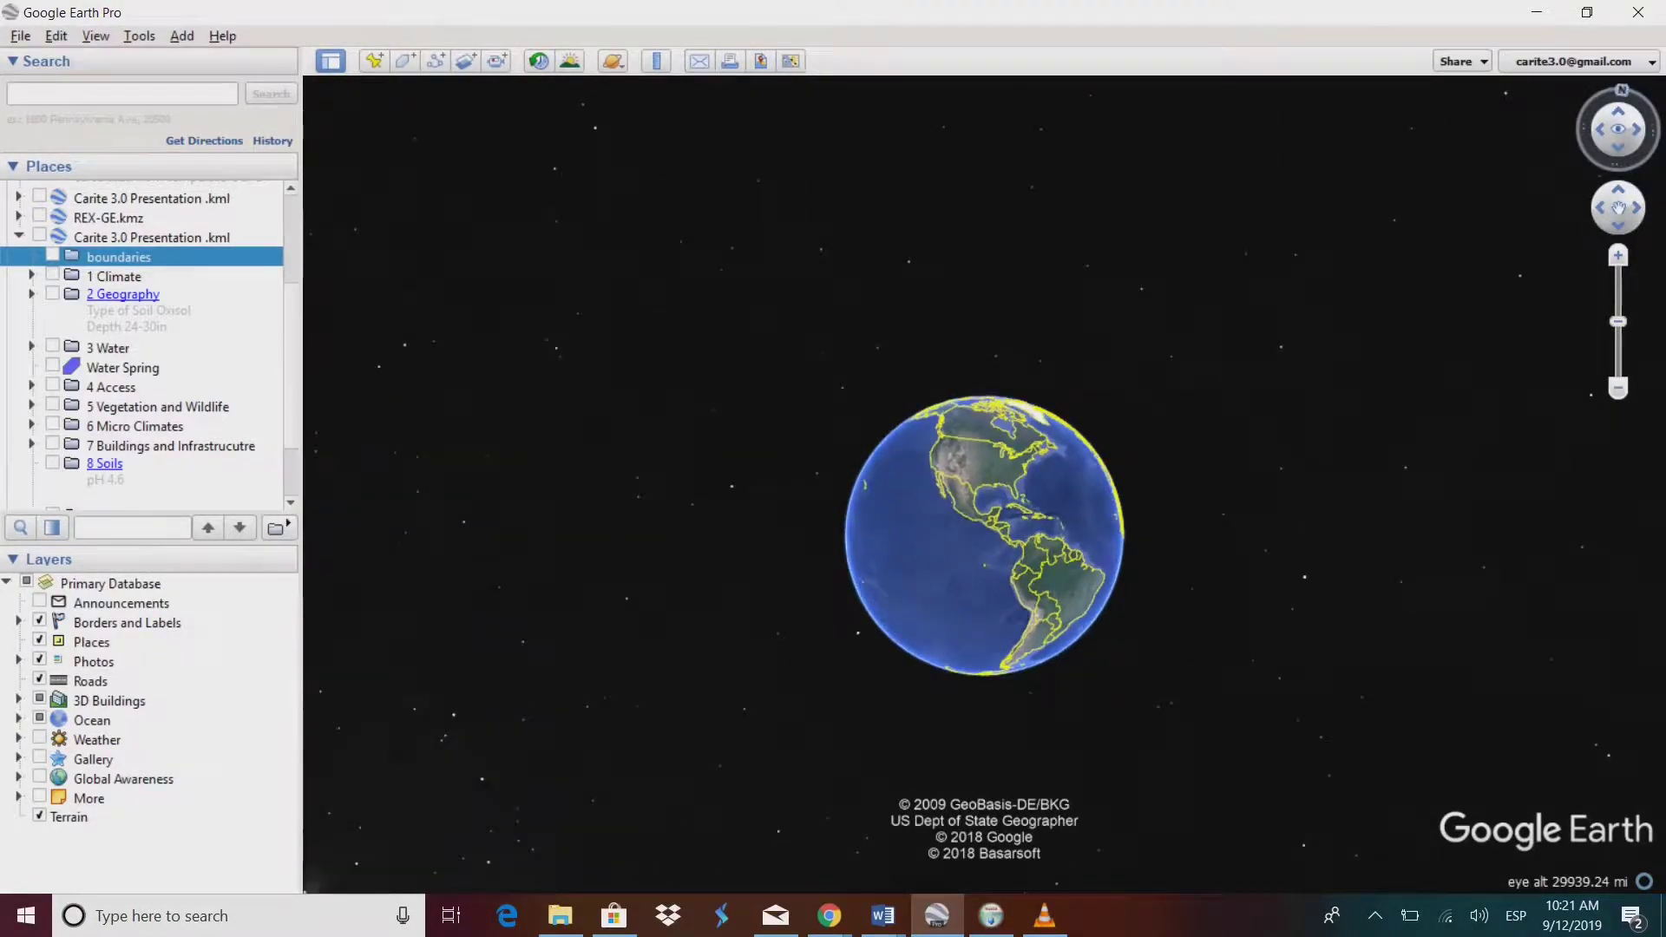
pyautogui.scroll(2, 1185, 543)
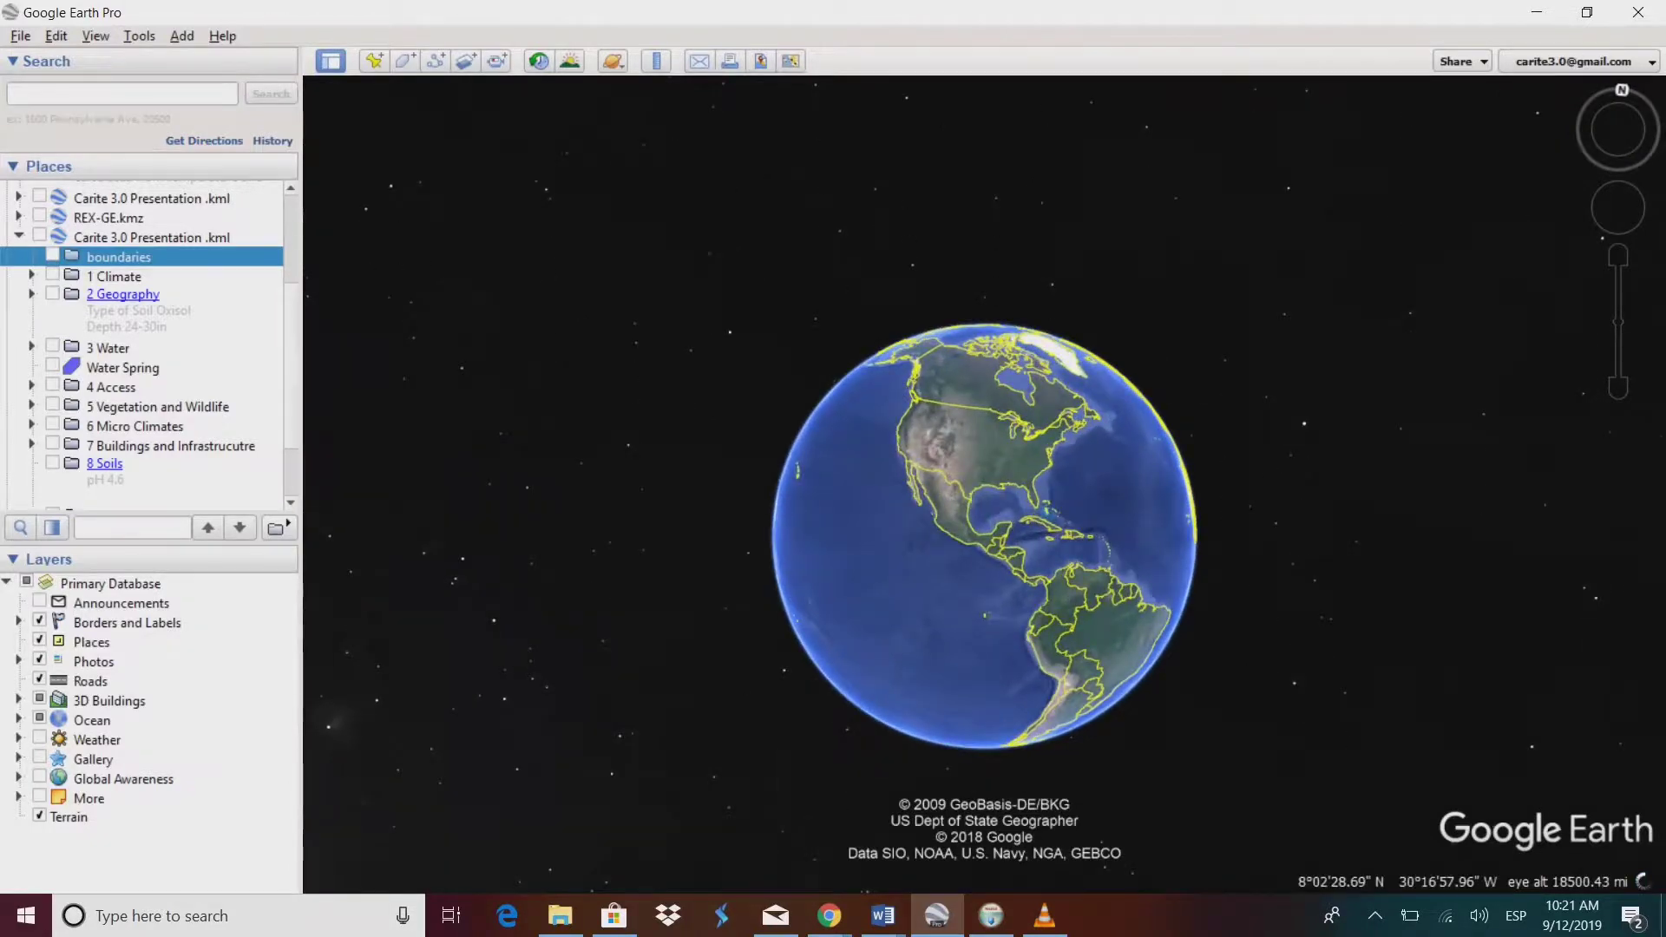
pyautogui.moveTo(1183, 550); pyautogui.dragTo(1165, 502)
pyautogui.scroll(3, 1085, 481)
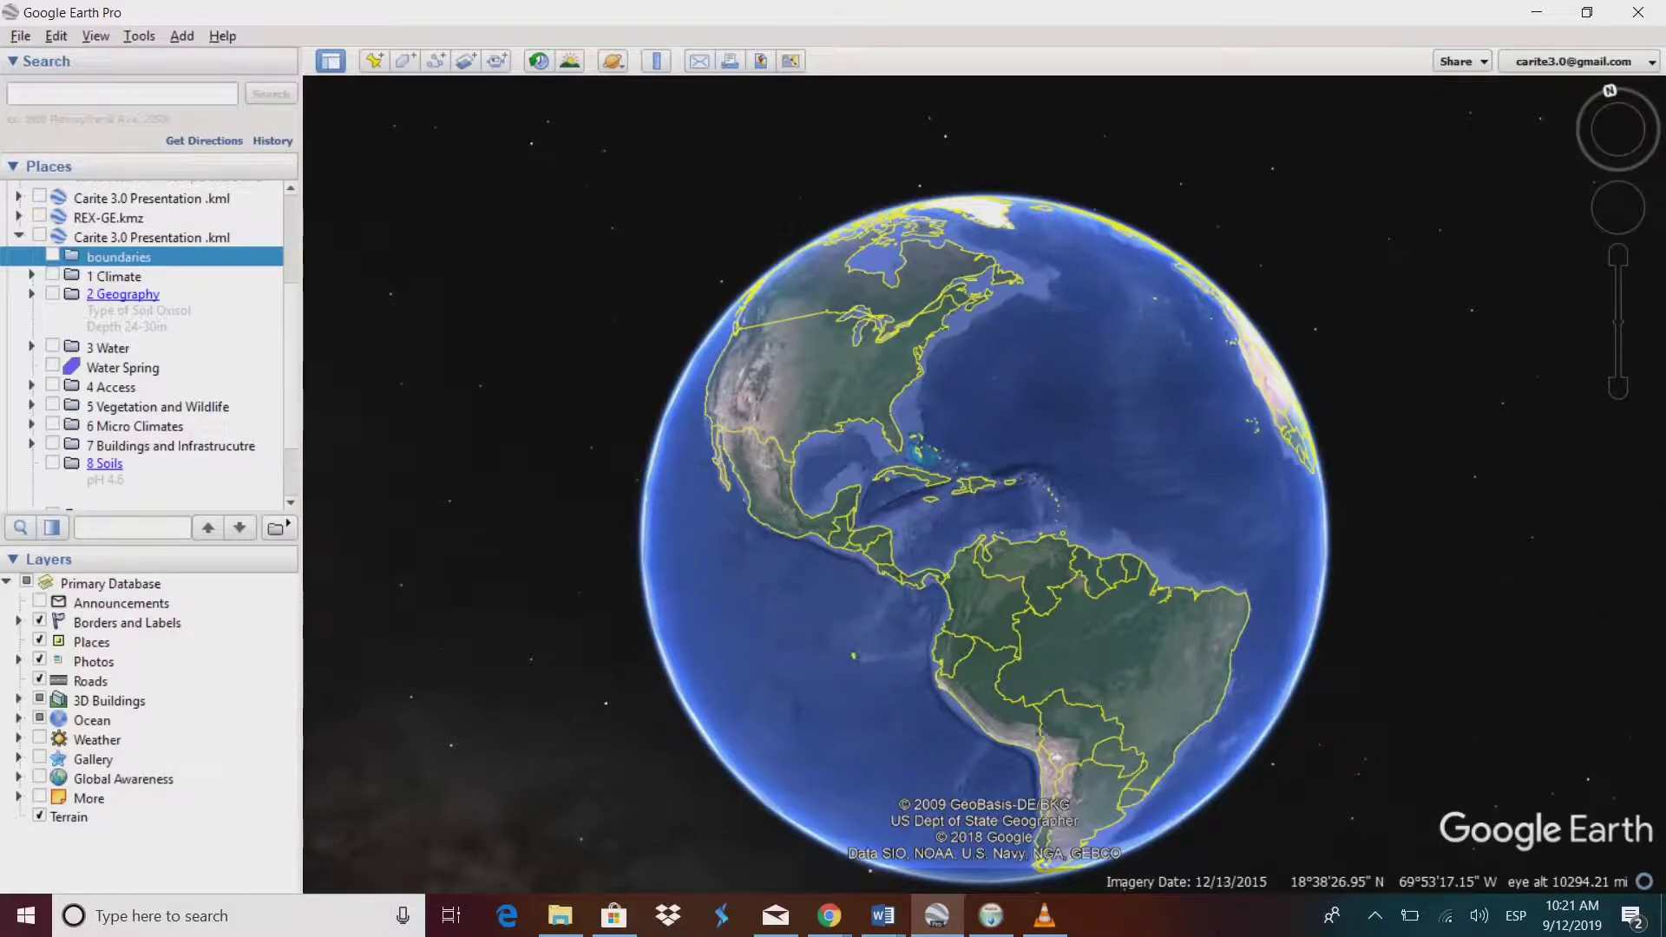
# Step: Collapse the 9 Zones of Use folder in the saved places of the Carite 3.0 presentation
pyautogui.scroll(-5, 147, 347)
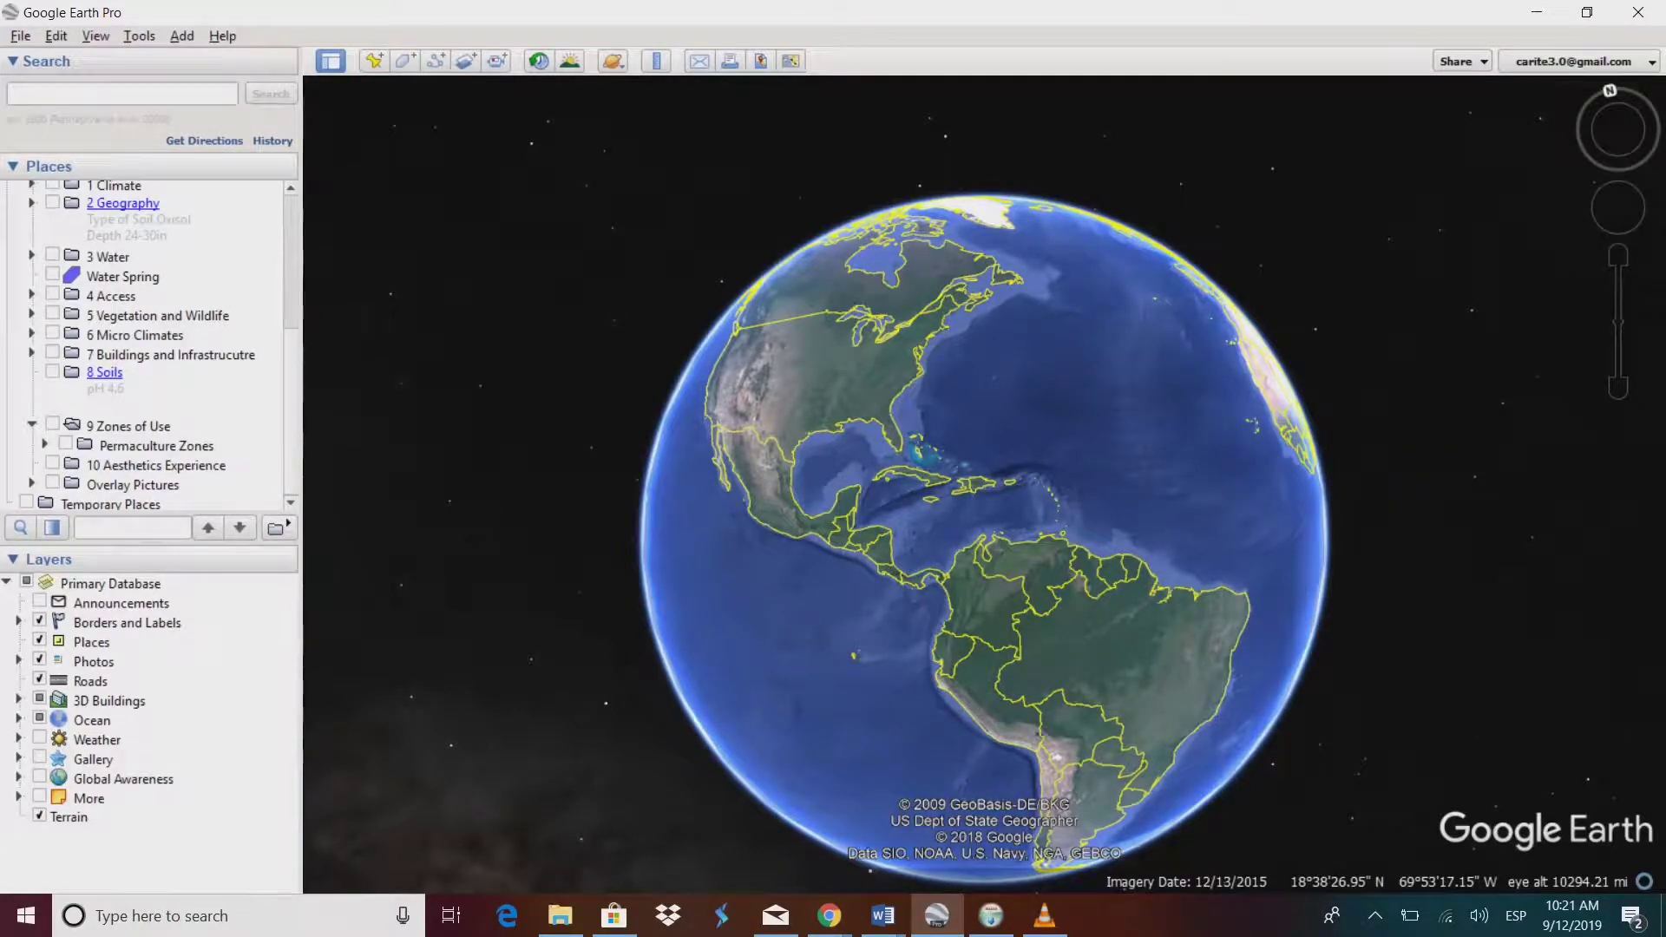
pyautogui.click(32, 426)
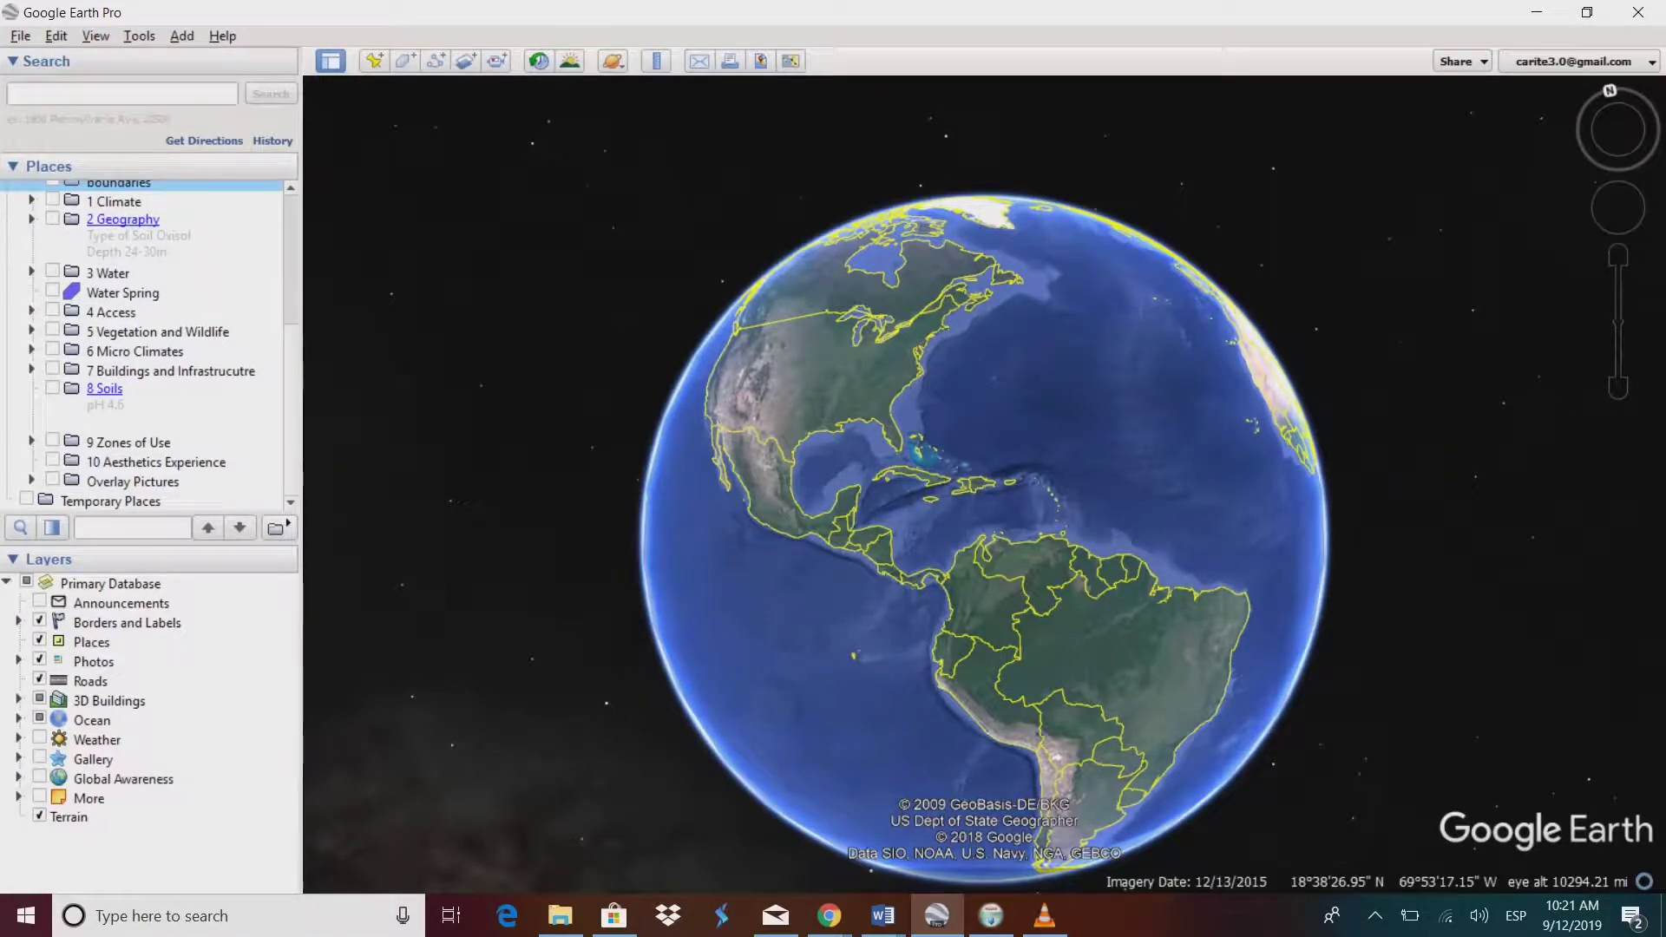
pyautogui.scroll(2, 147, 347)
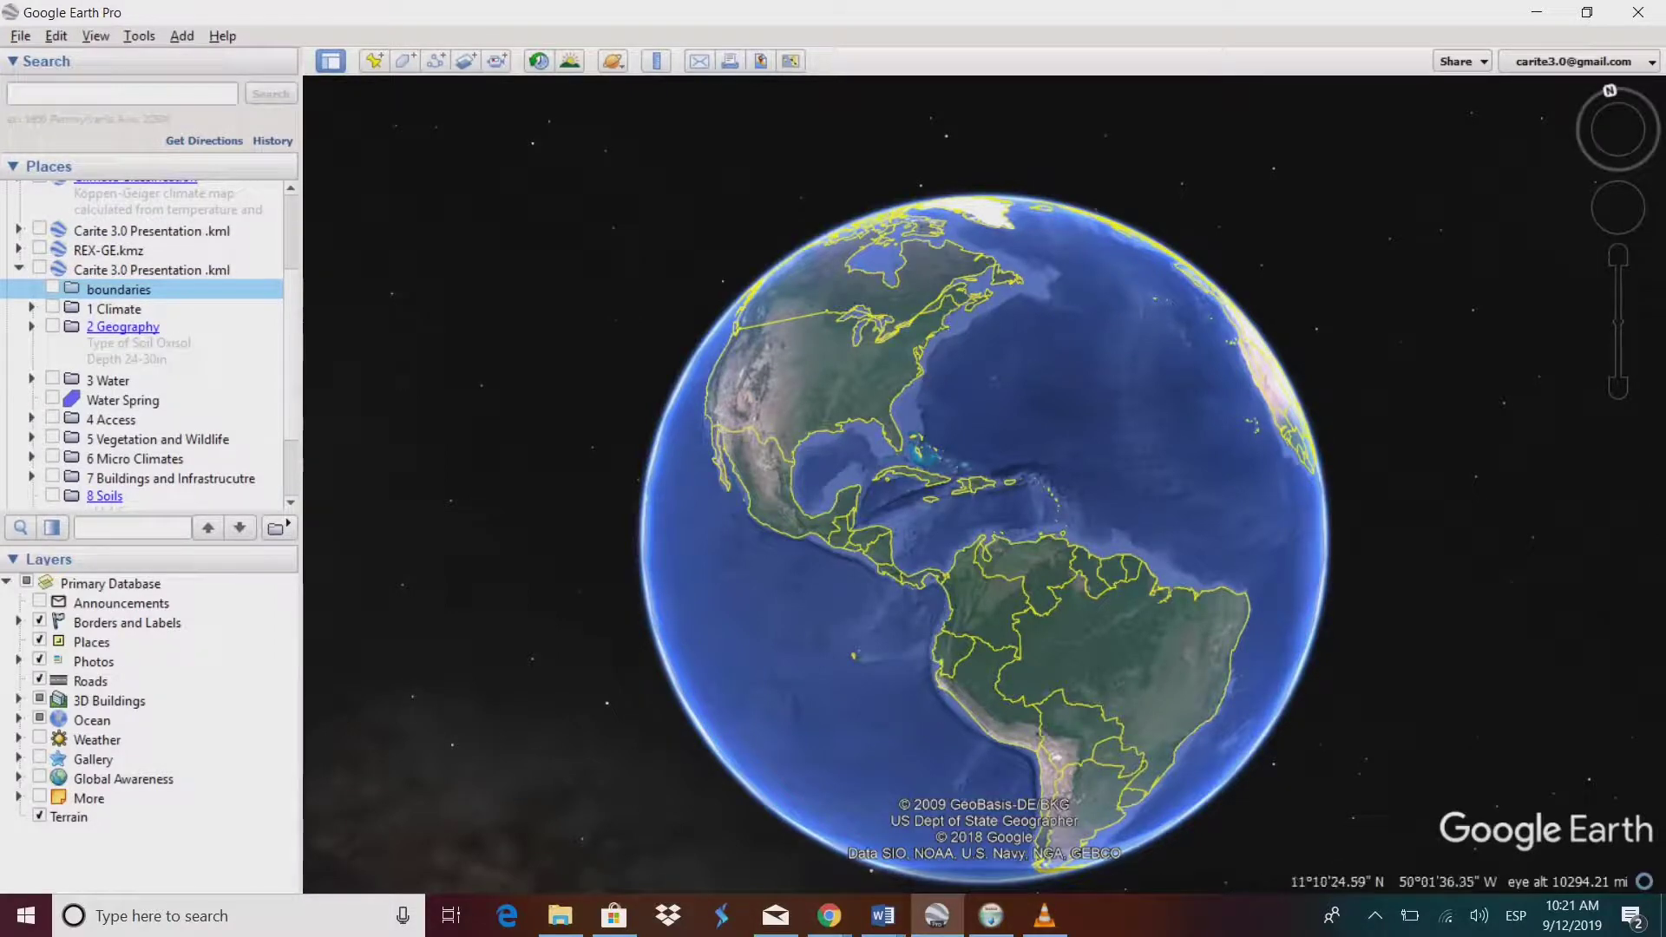
# Step: Orient the view to north and fly in over the Caribbean to southeastern Puerto Rico, around Cayey, Guayama and Patillas
pyautogui.moveTo(949, 419); pyautogui.dragTo(993, 467)
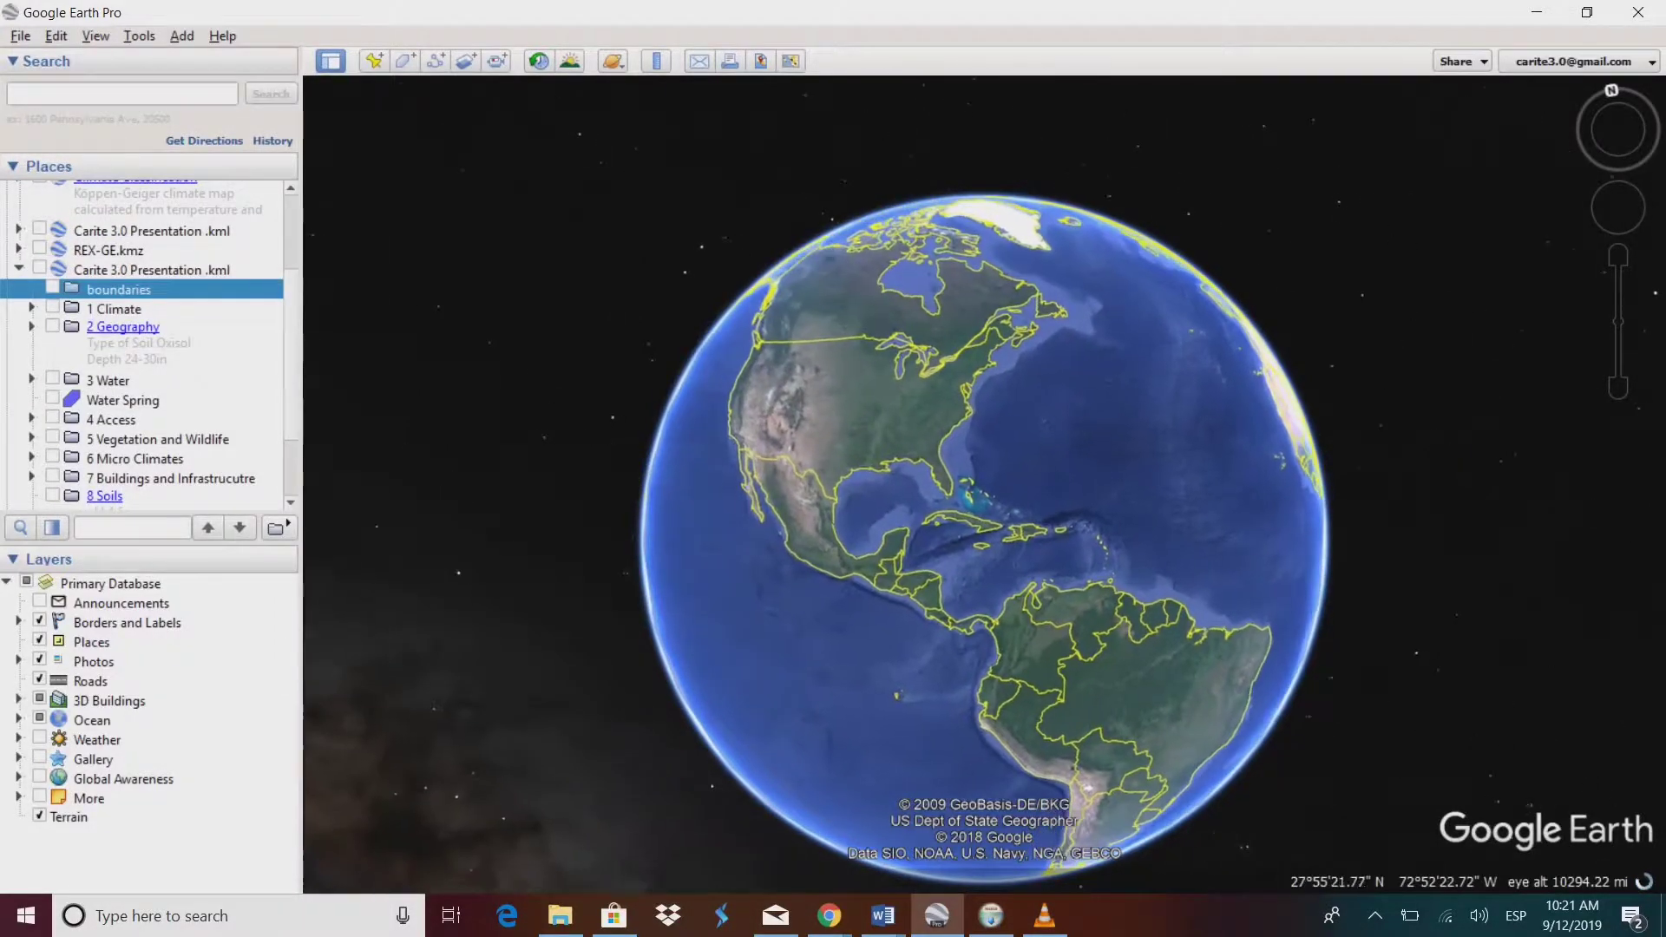
pyautogui.scroll(3, 1056, 520)
pyautogui.scroll(3, 1053, 521)
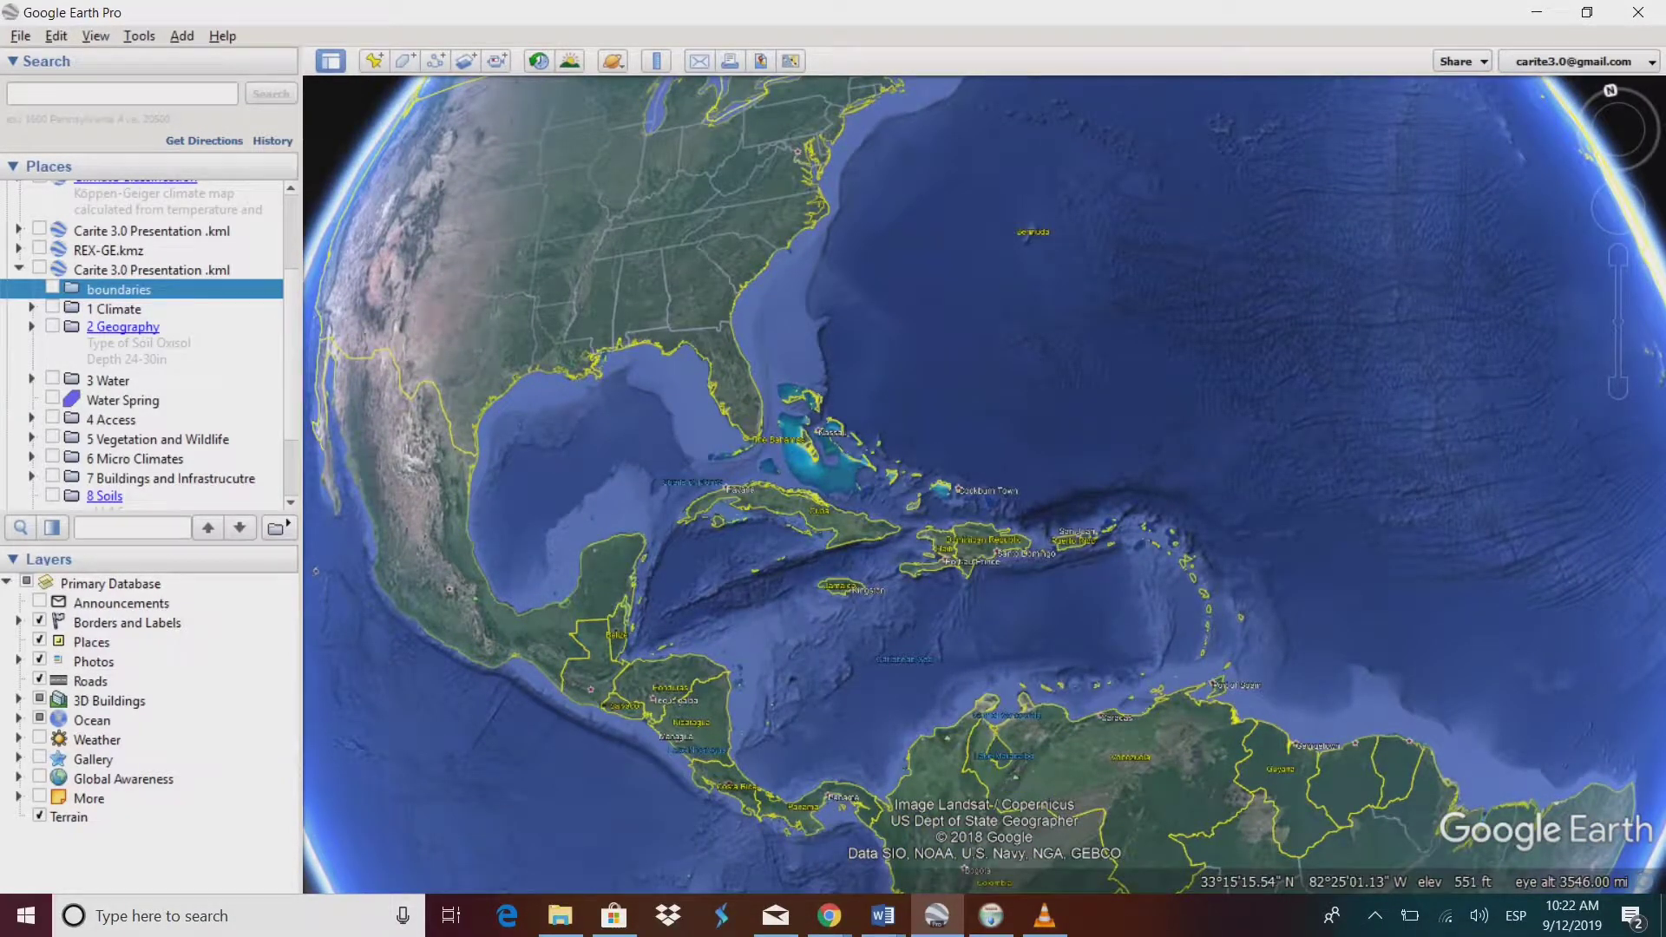
pyautogui.scroll(5, 1108, 595)
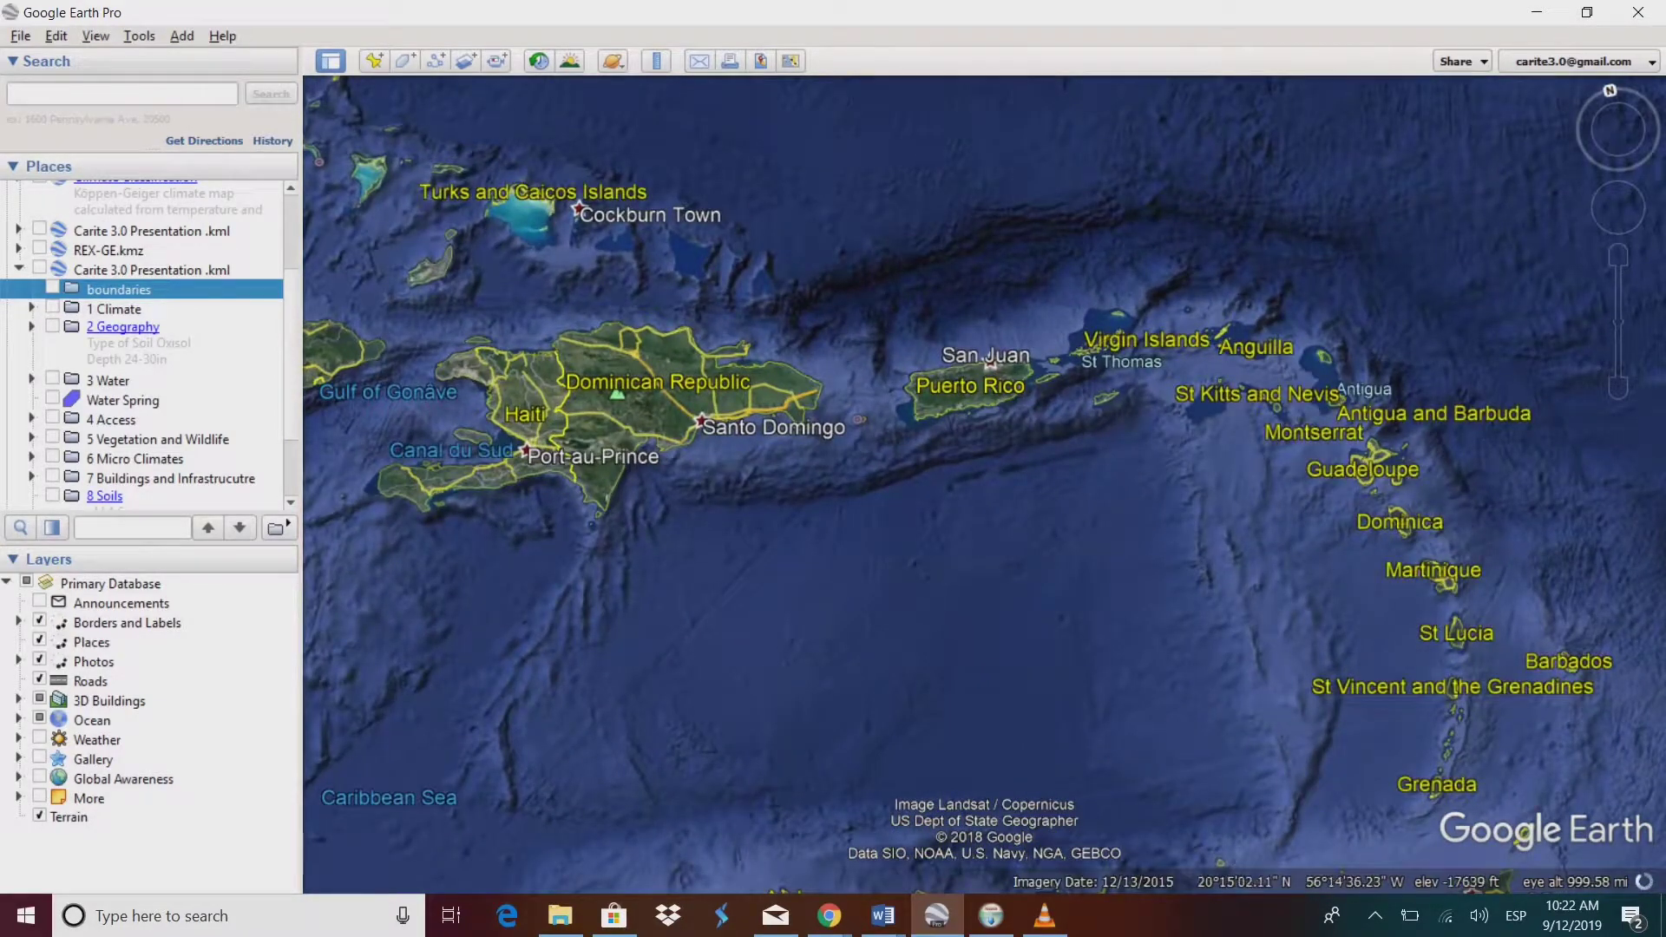
pyautogui.moveTo(1611, 90); pyautogui.dragTo(1622, 90)
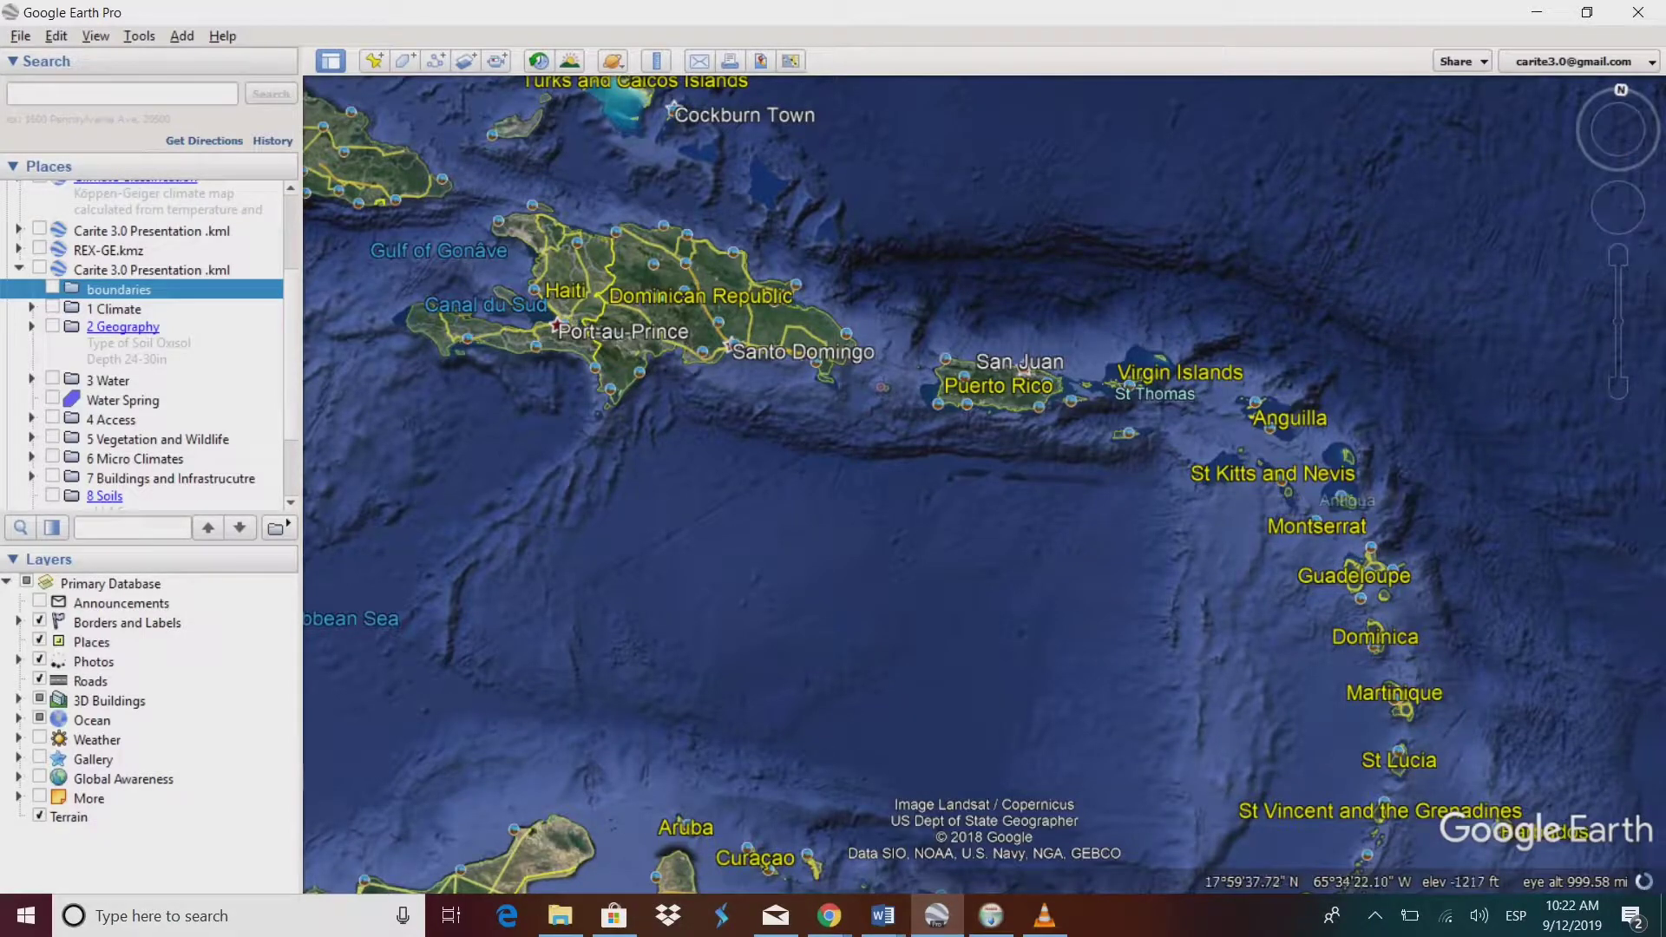
pyautogui.scroll(5, 1062, 424)
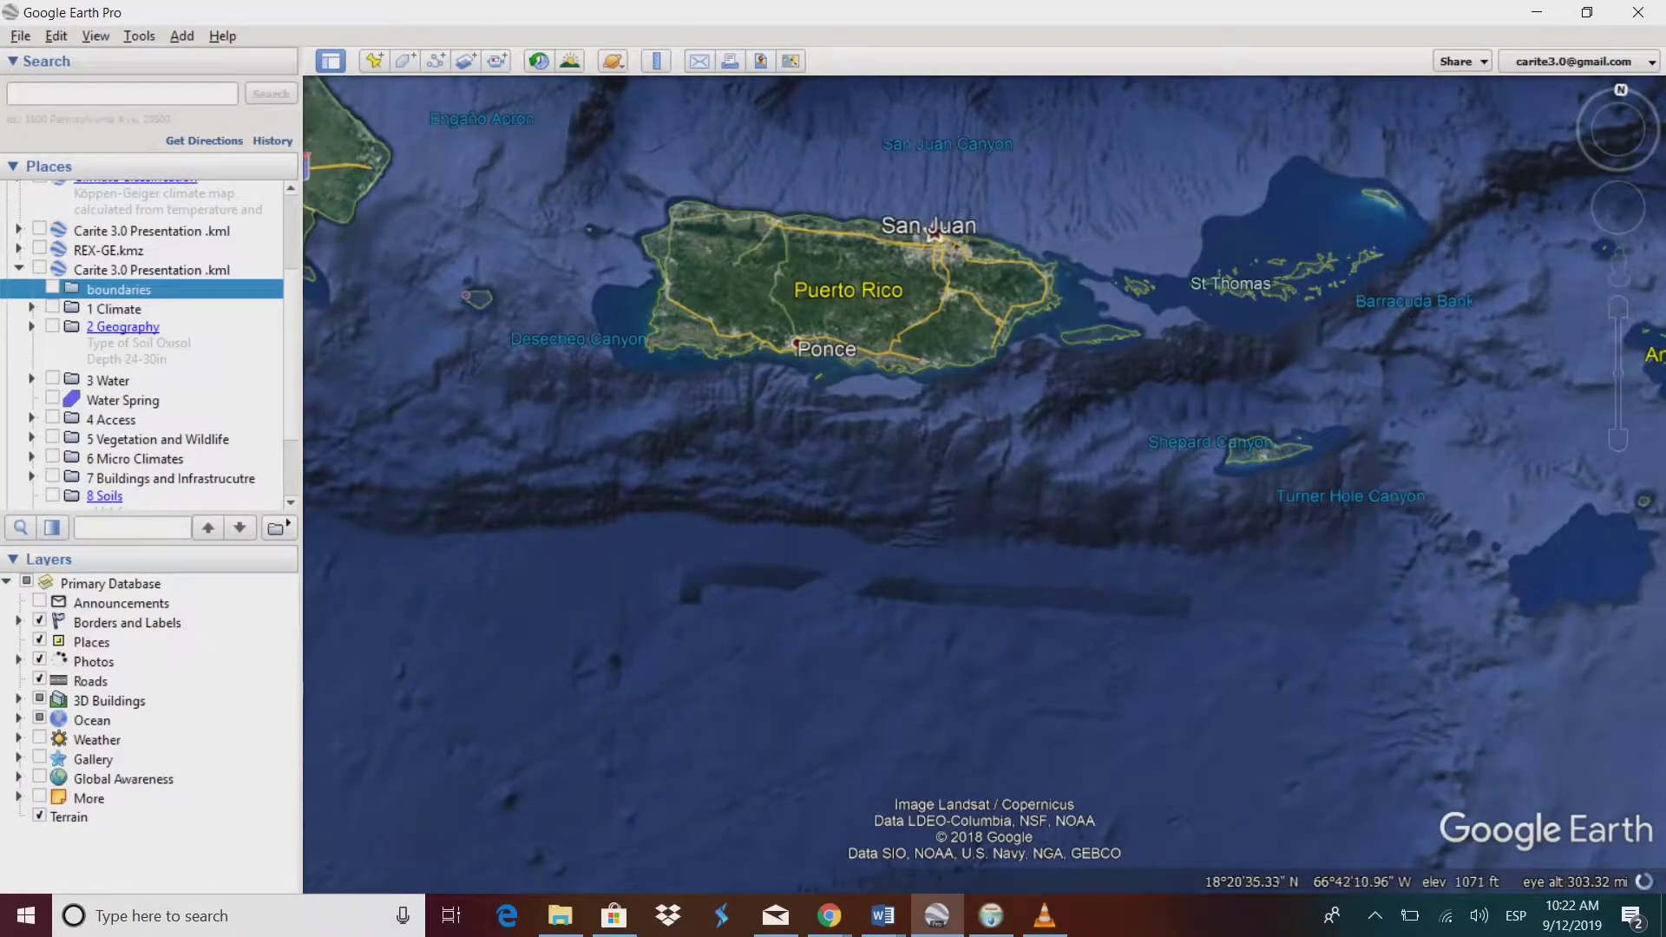
pyautogui.doubleClick(935, 250)
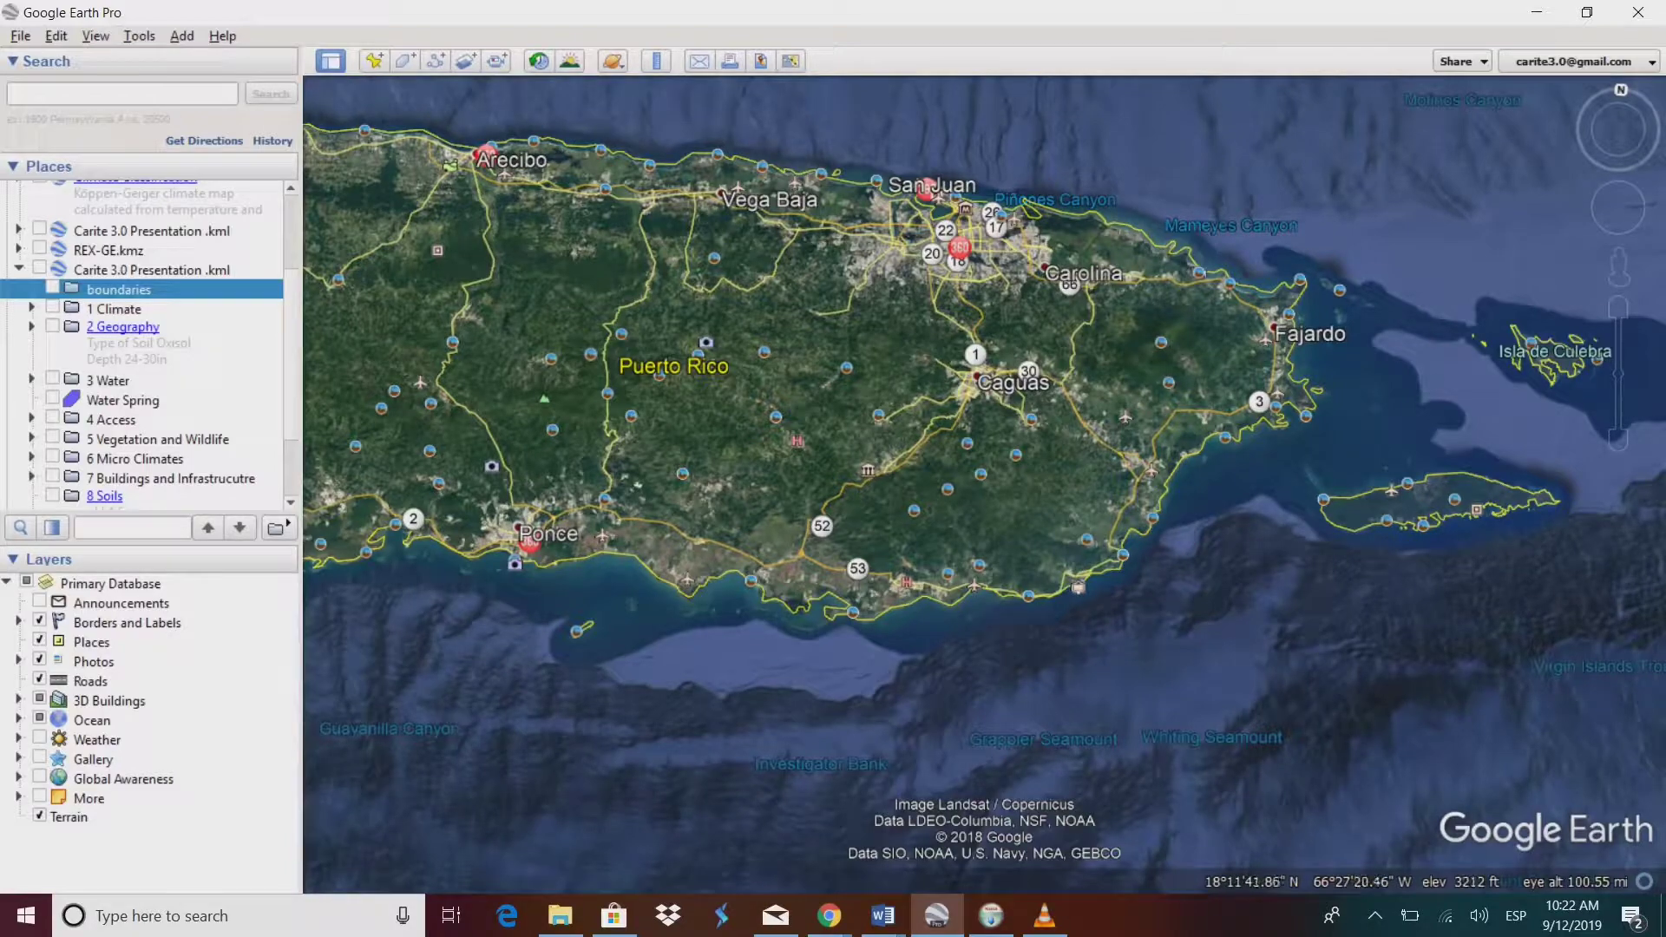
pyautogui.scroll(3, 1024, 447)
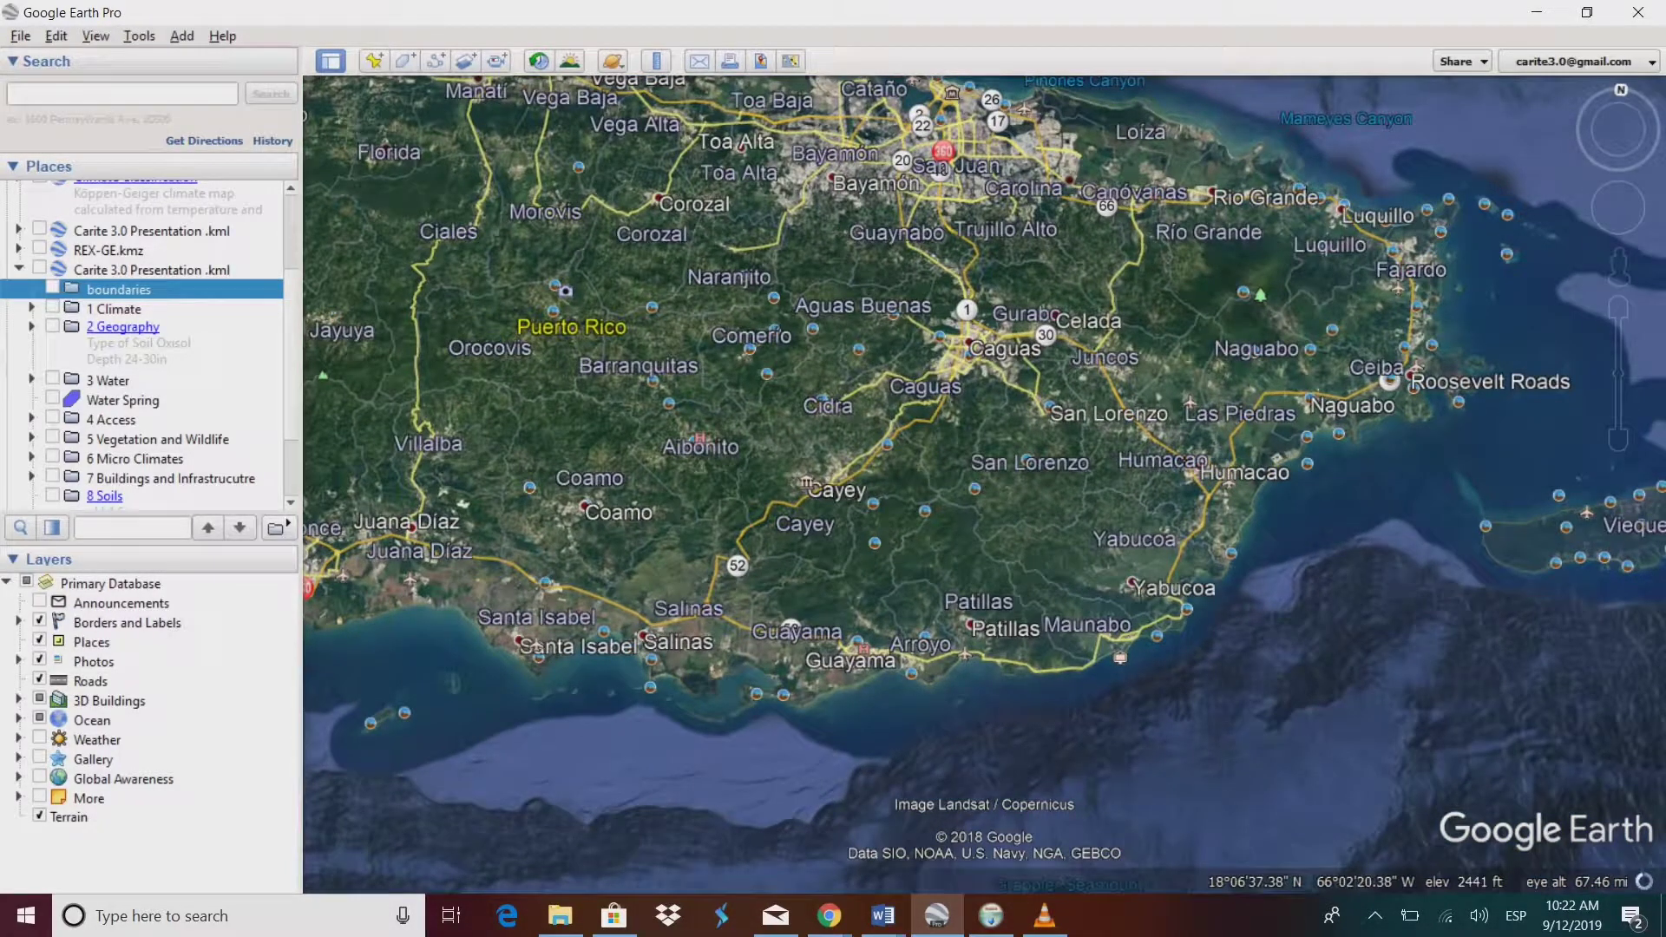
pyautogui.scroll(3, 978, 542)
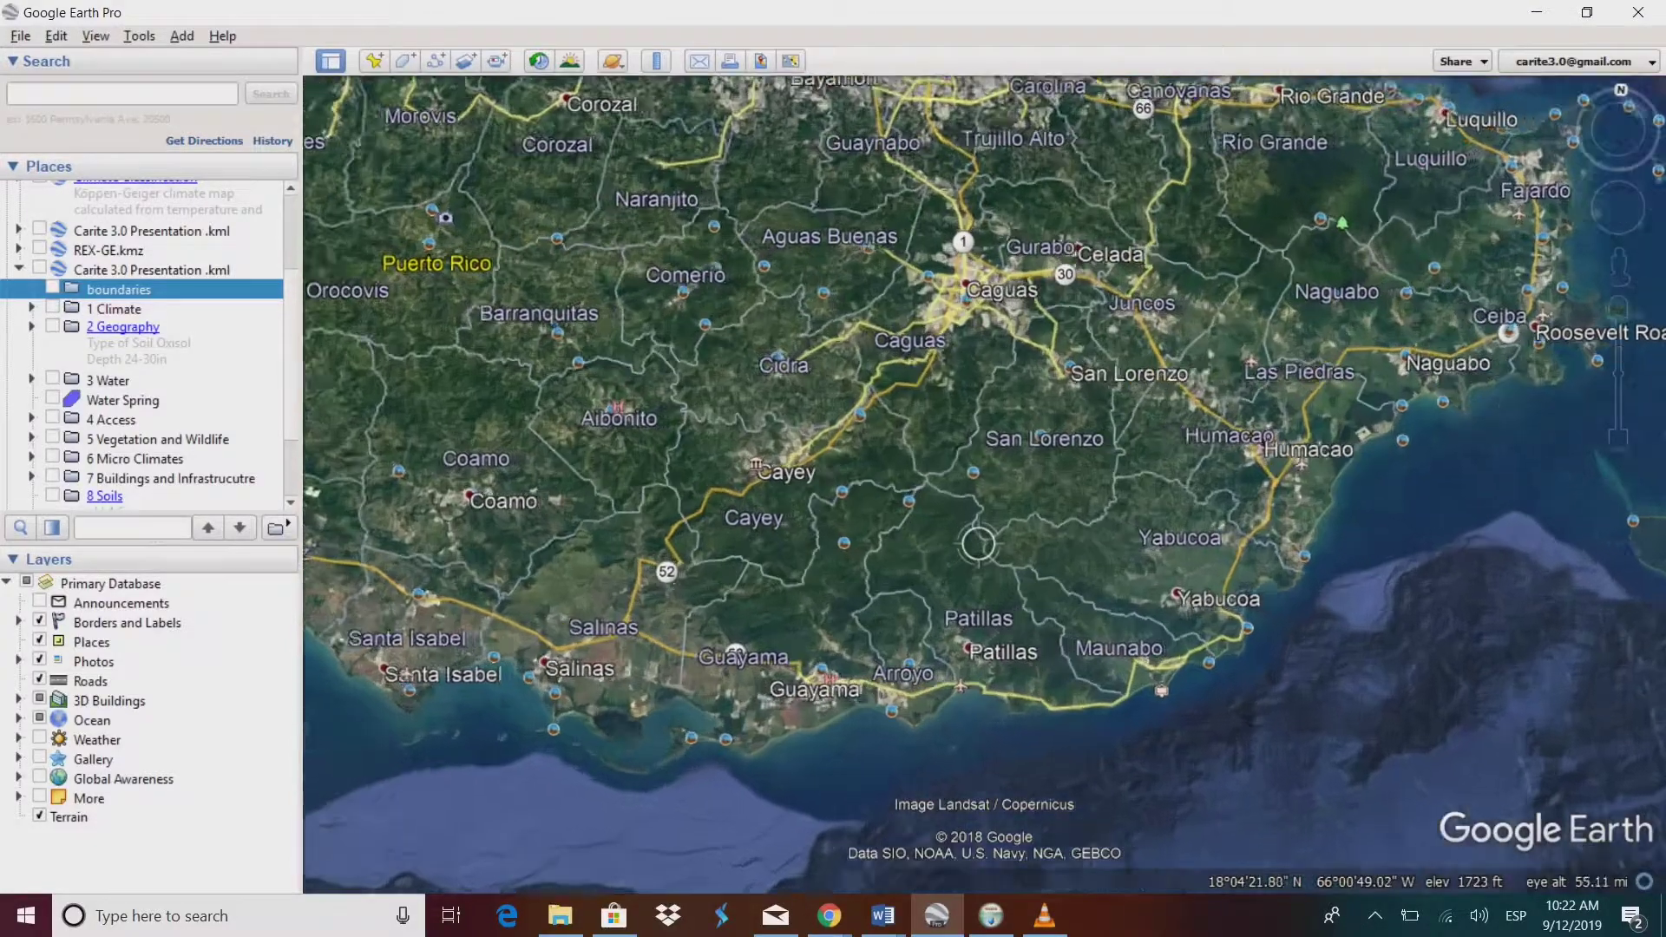
pyautogui.scroll(3, 978, 543)
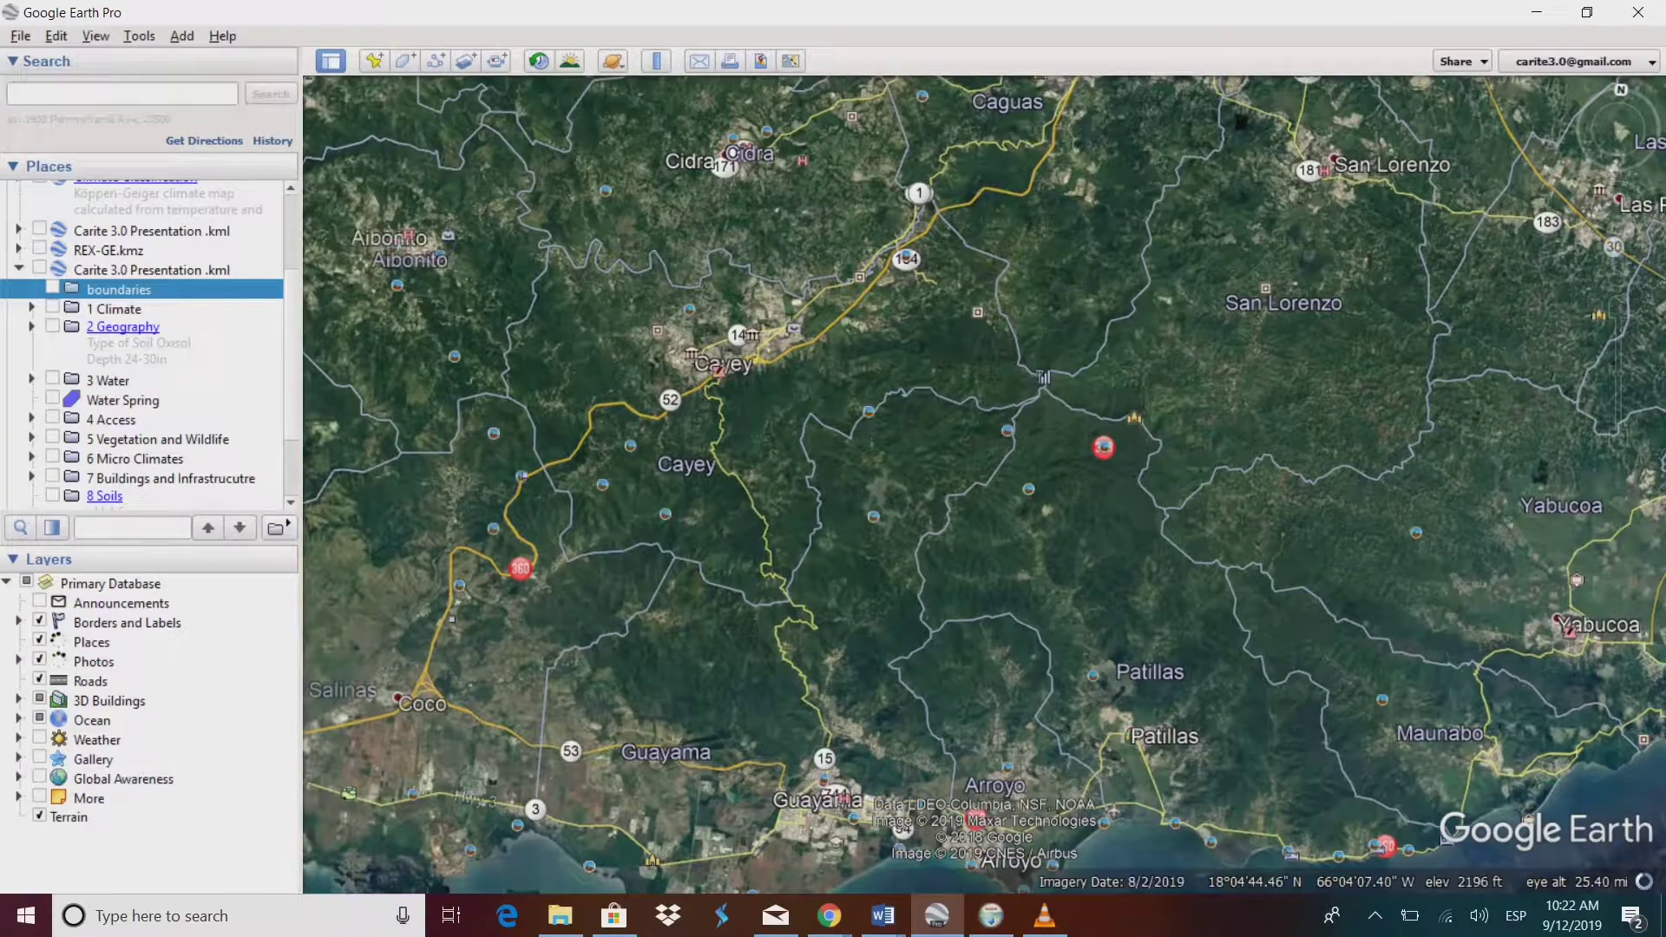
# Step: Display the boundaries folder of the Carite 3.0 presentation and fly in to the outlined property near Lago Carite
pyautogui.click(52, 287)
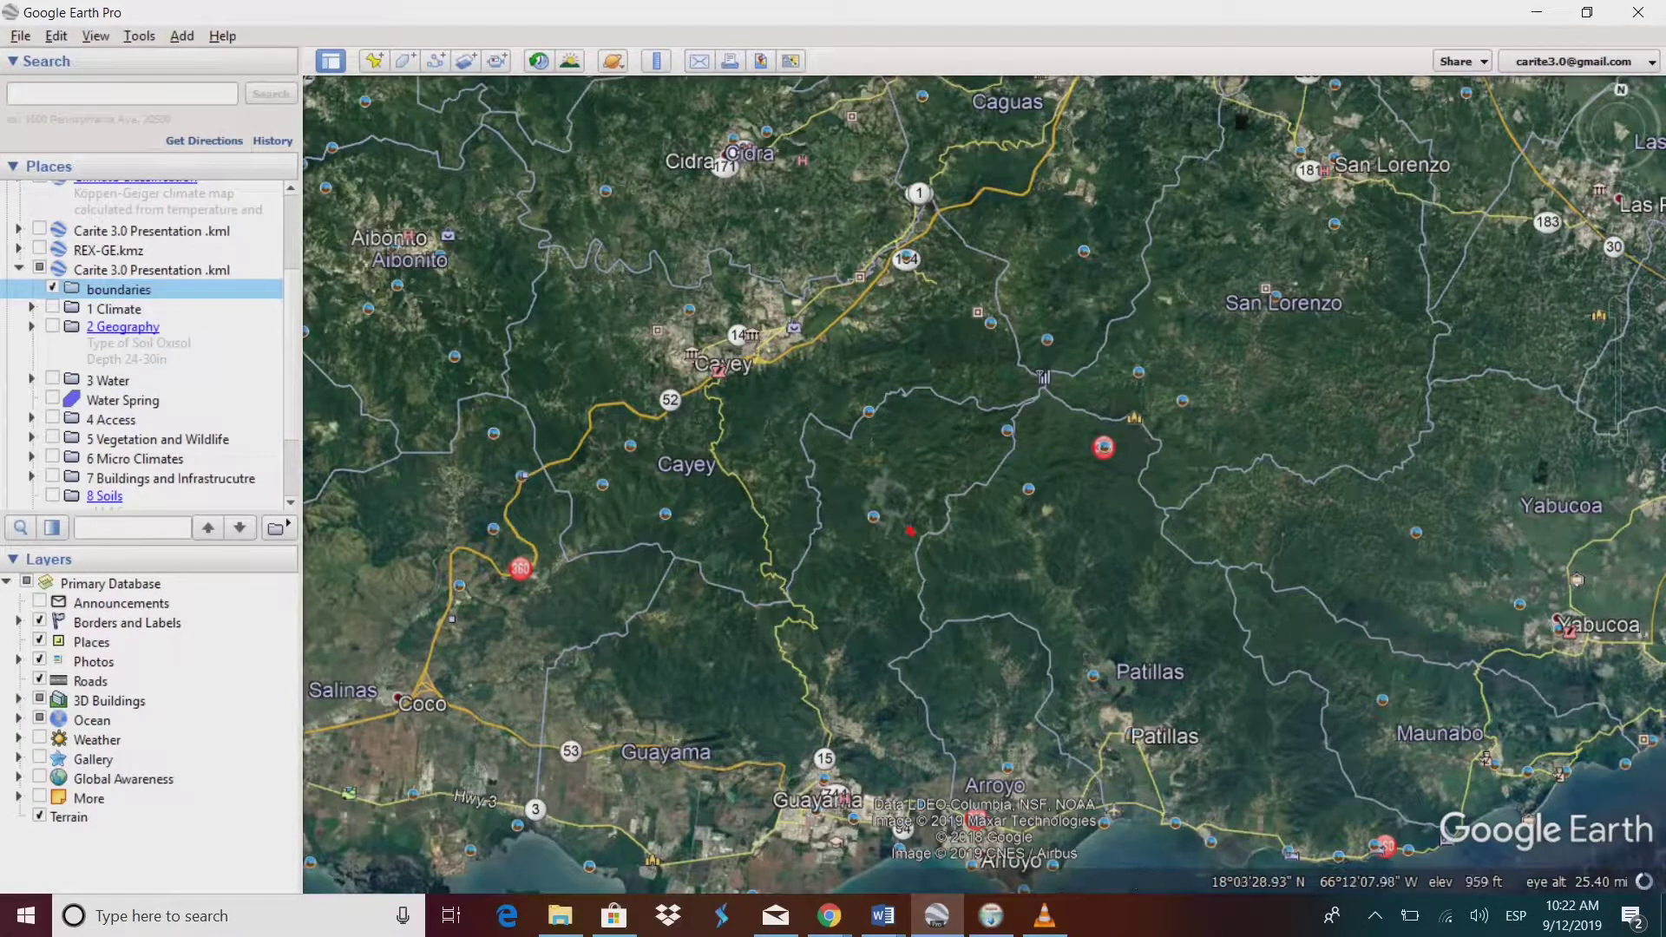
pyautogui.scroll(3, 952, 527)
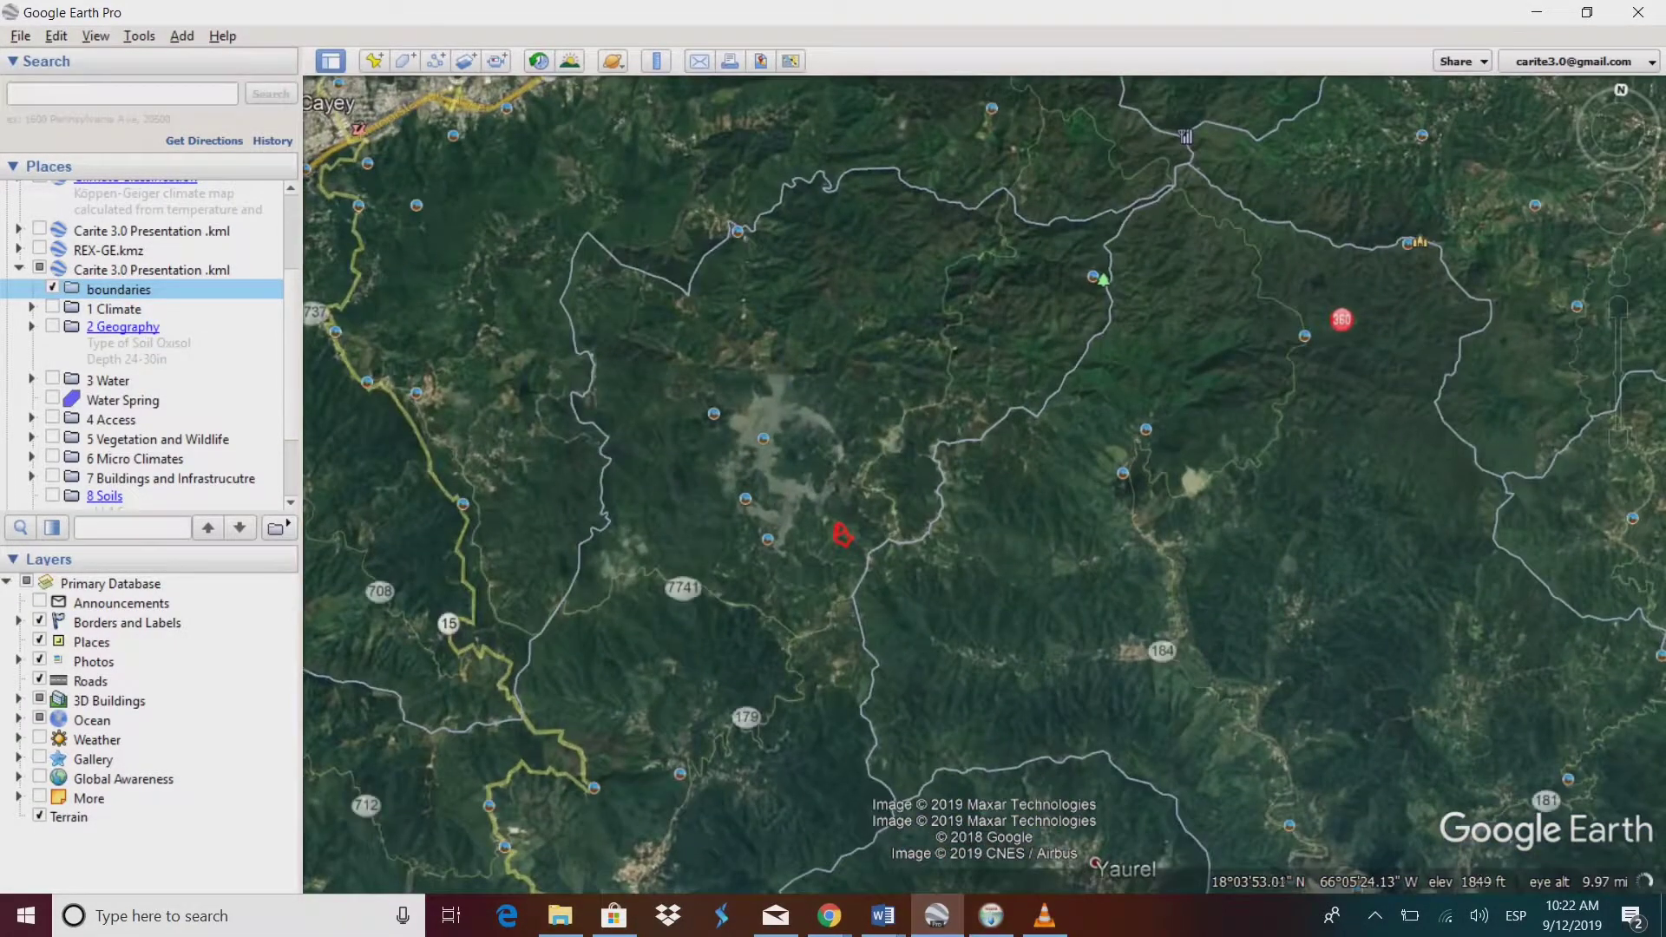
pyautogui.scroll(4, 848, 521)
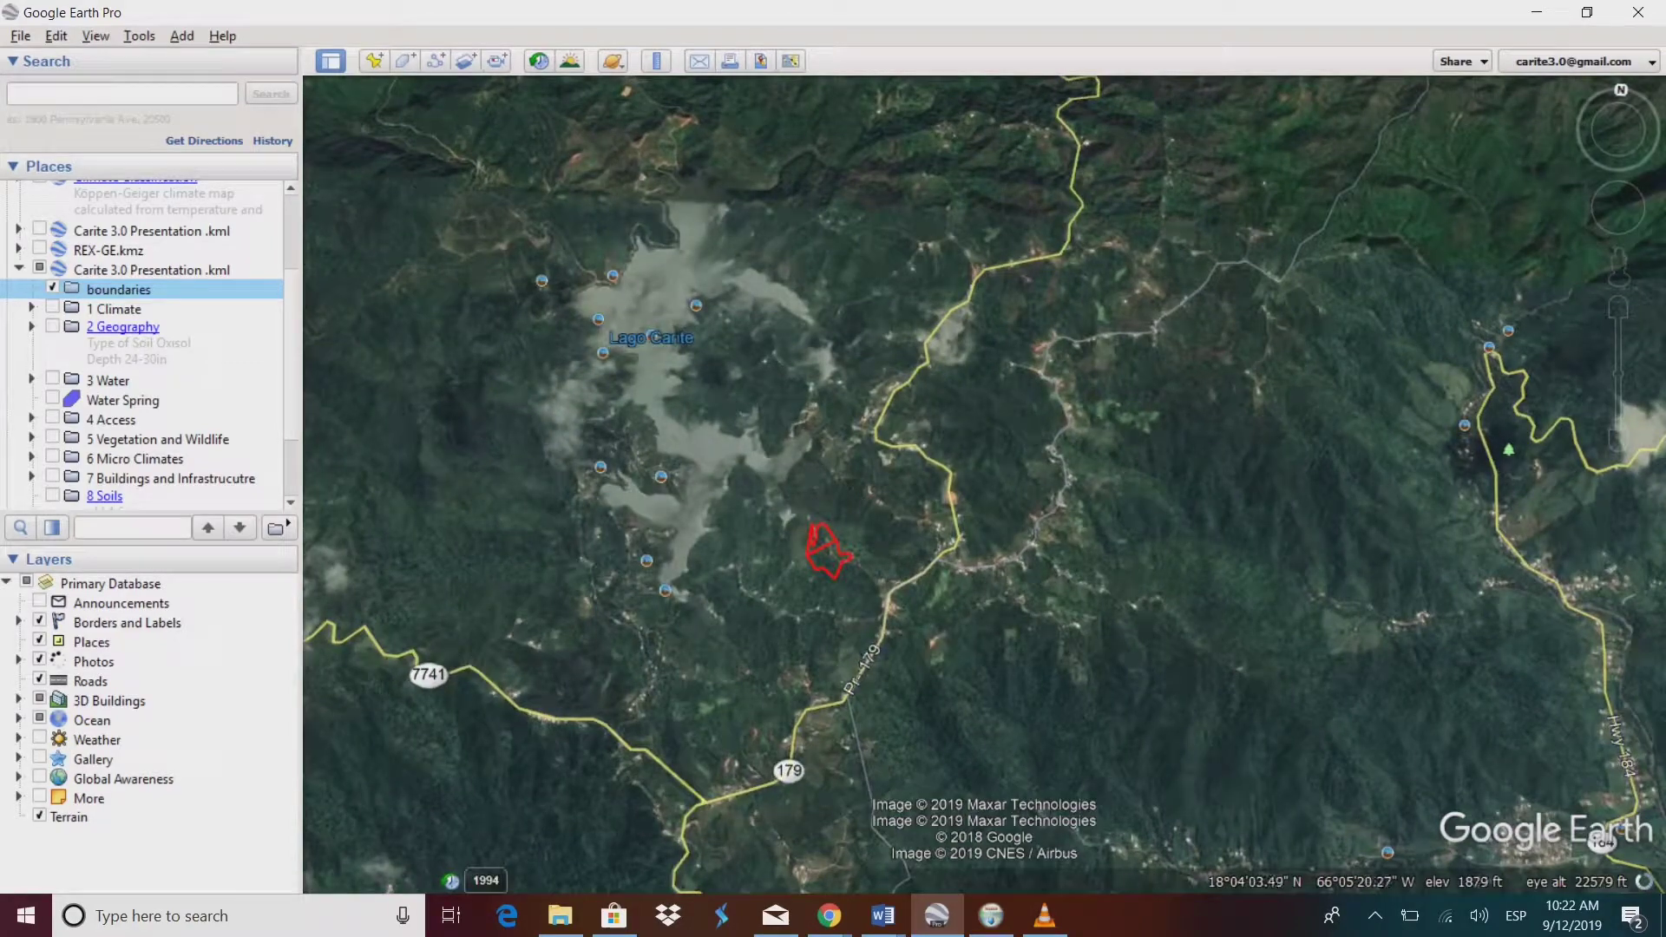
# Step: Examine the outlined property's location relative to Lago Carite, Cayey and the surrounding roads, ending with a close overhead view
pyautogui.scroll(-2, 998, 424)
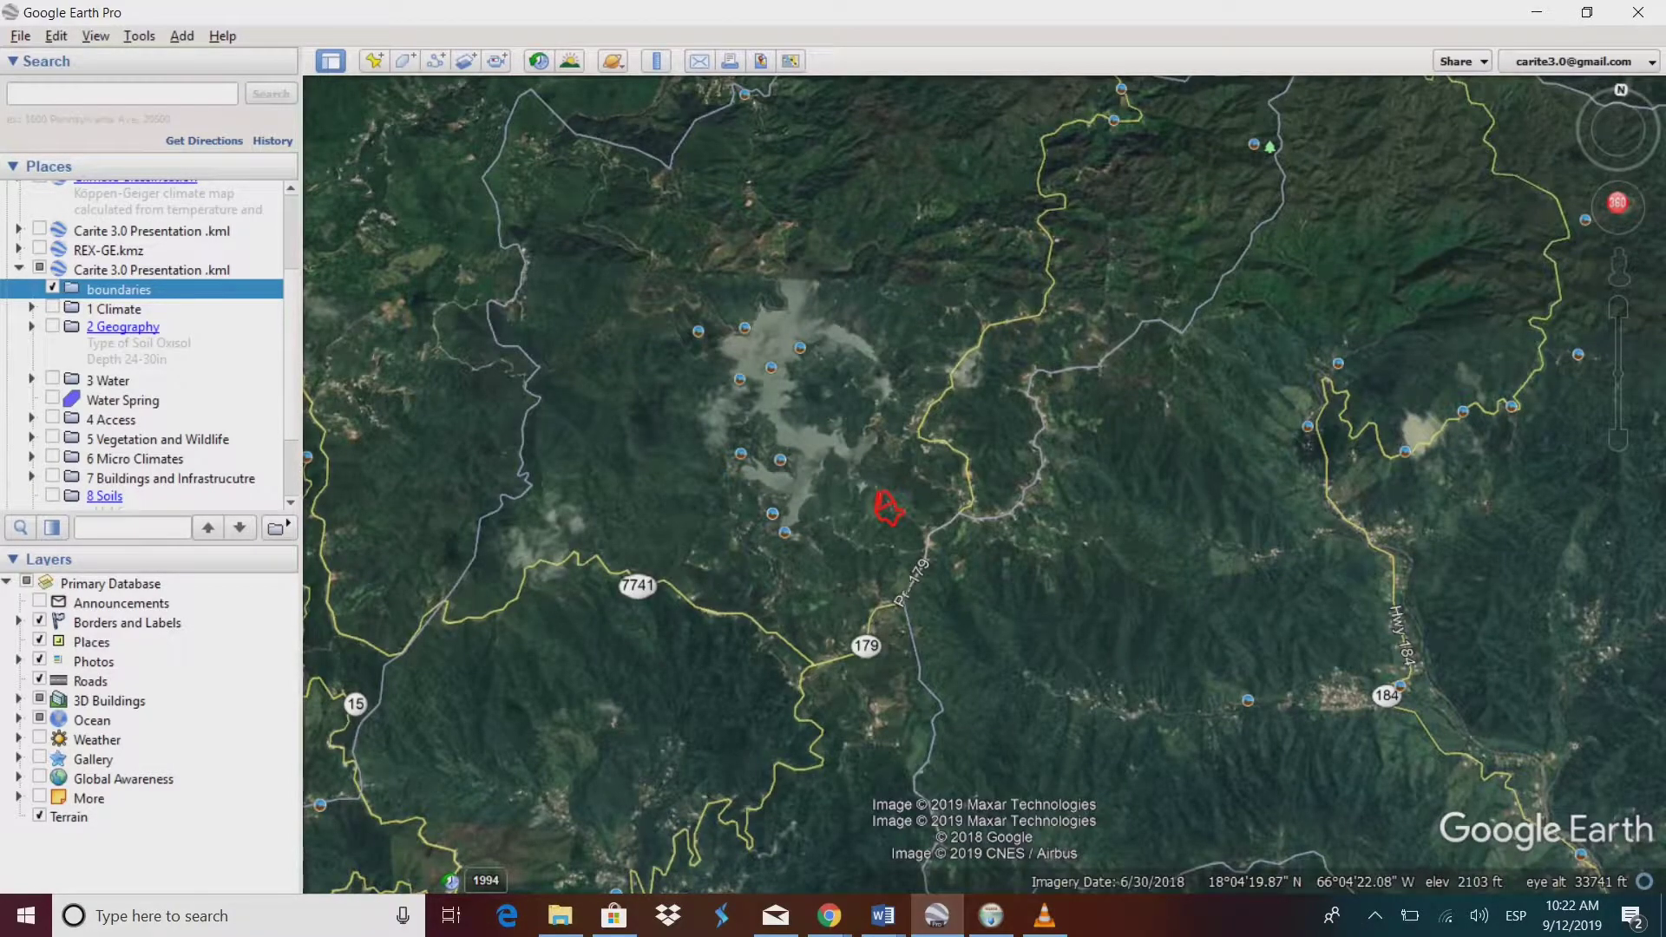
pyautogui.scroll(-3, 1125, 404)
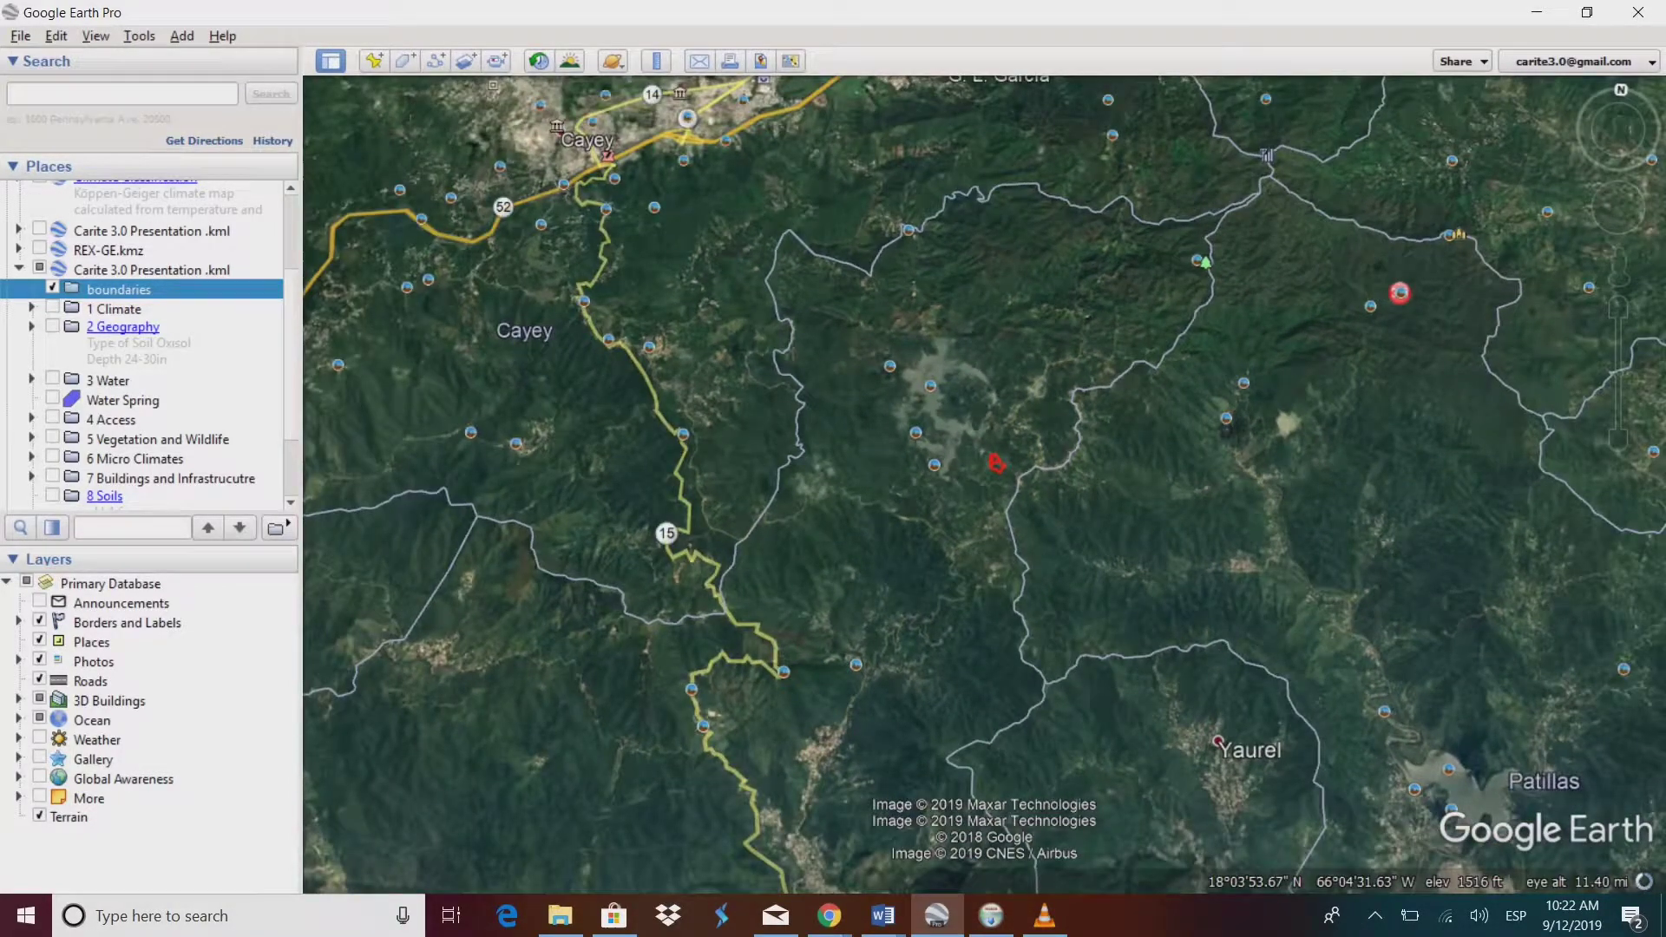
pyautogui.moveTo(1124, 404); pyautogui.dragTo(1189, 342)
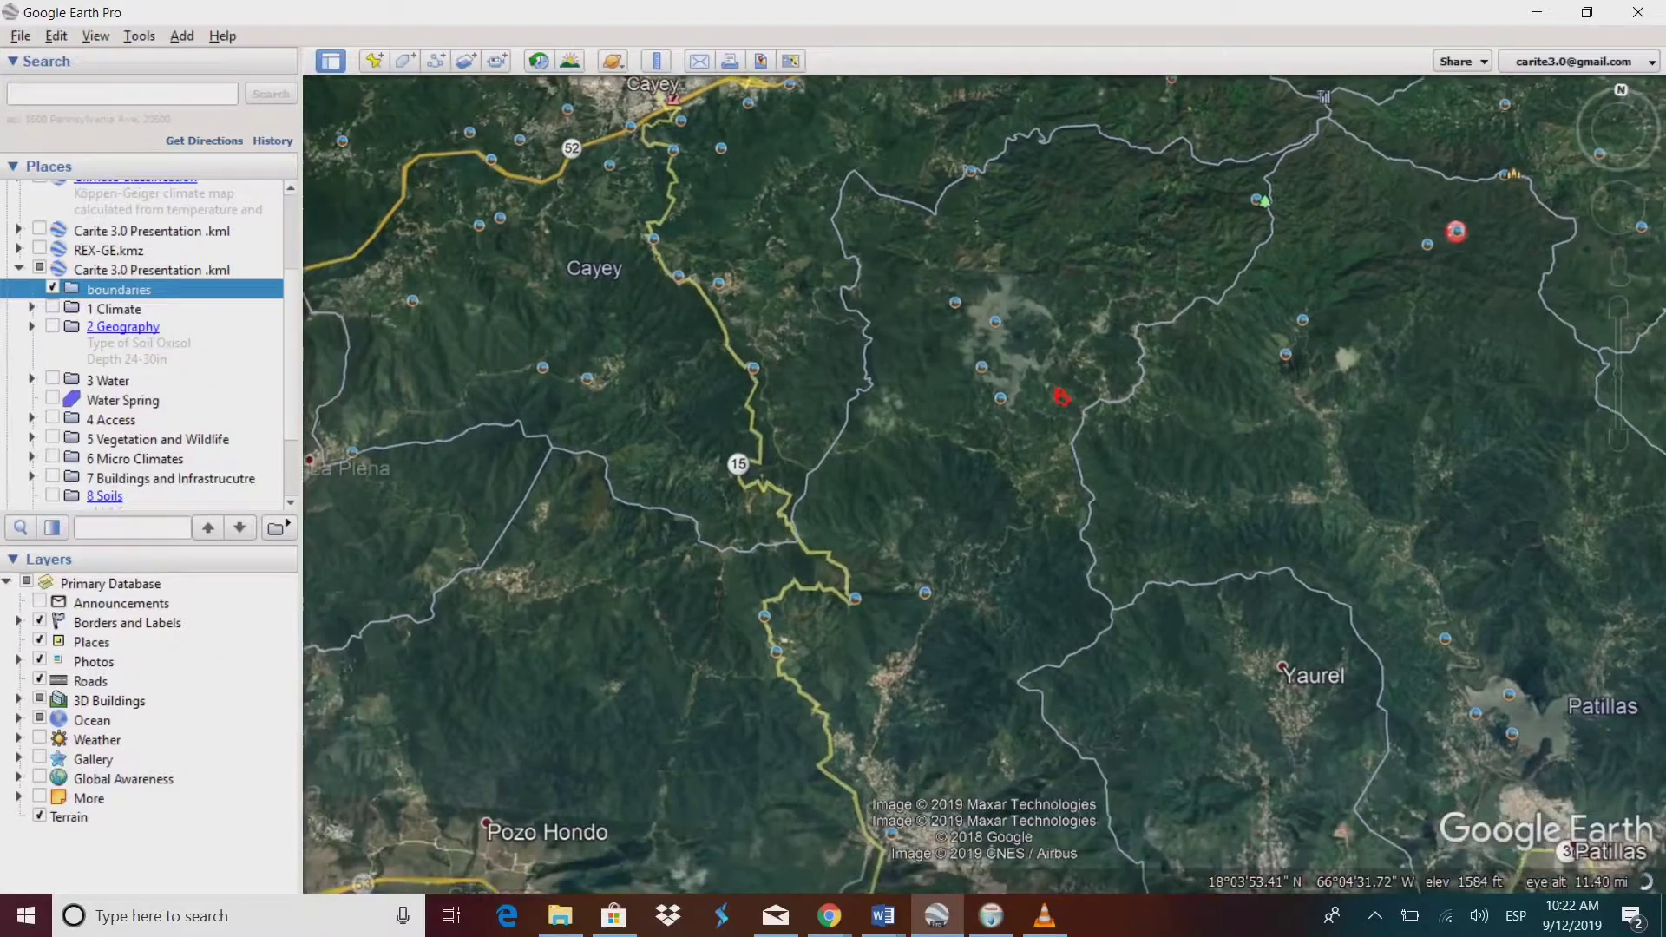
pyautogui.scroll(3, 1233, 386)
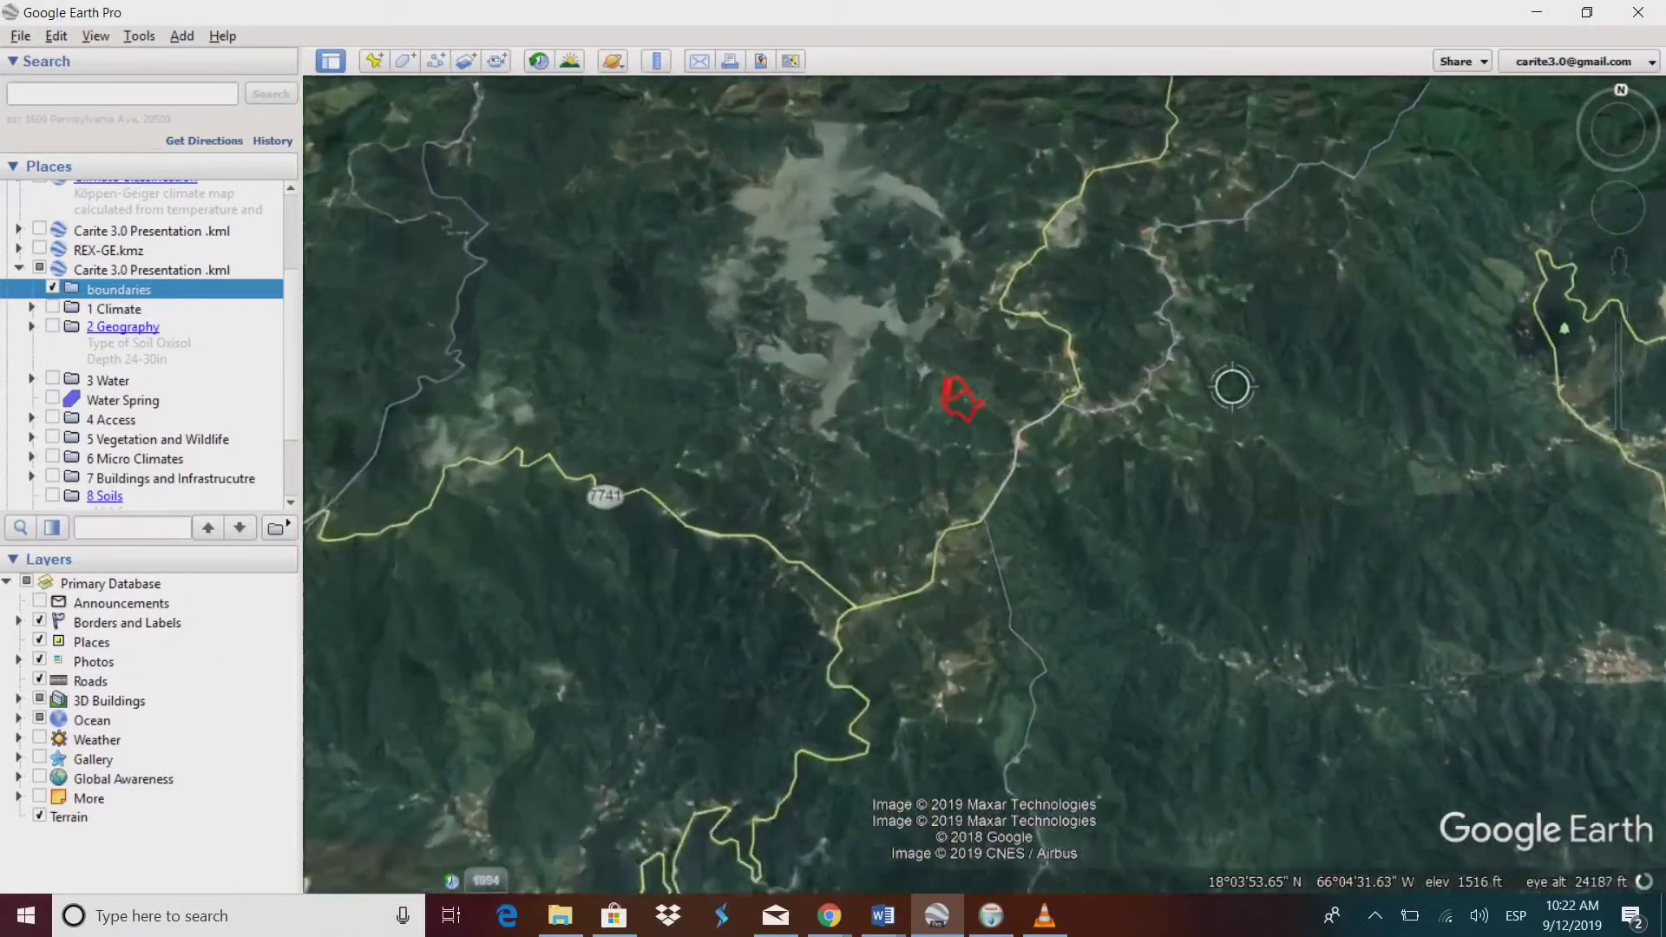
pyautogui.scroll(2, 837, 279)
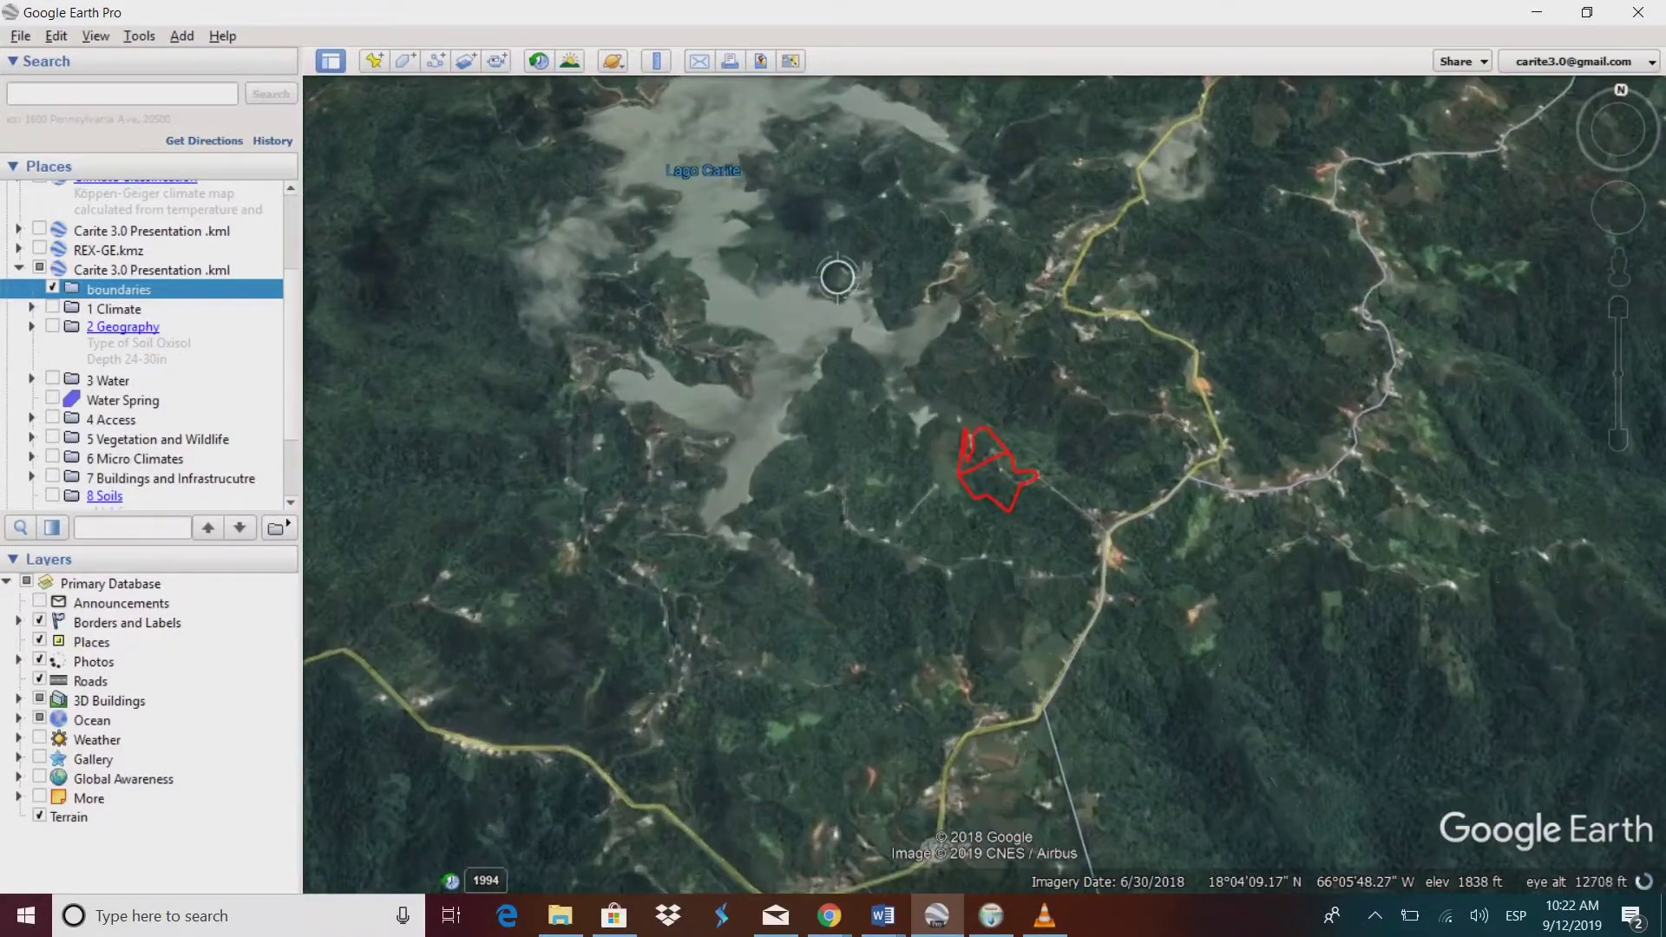
pyautogui.scroll(-2, 769, 347)
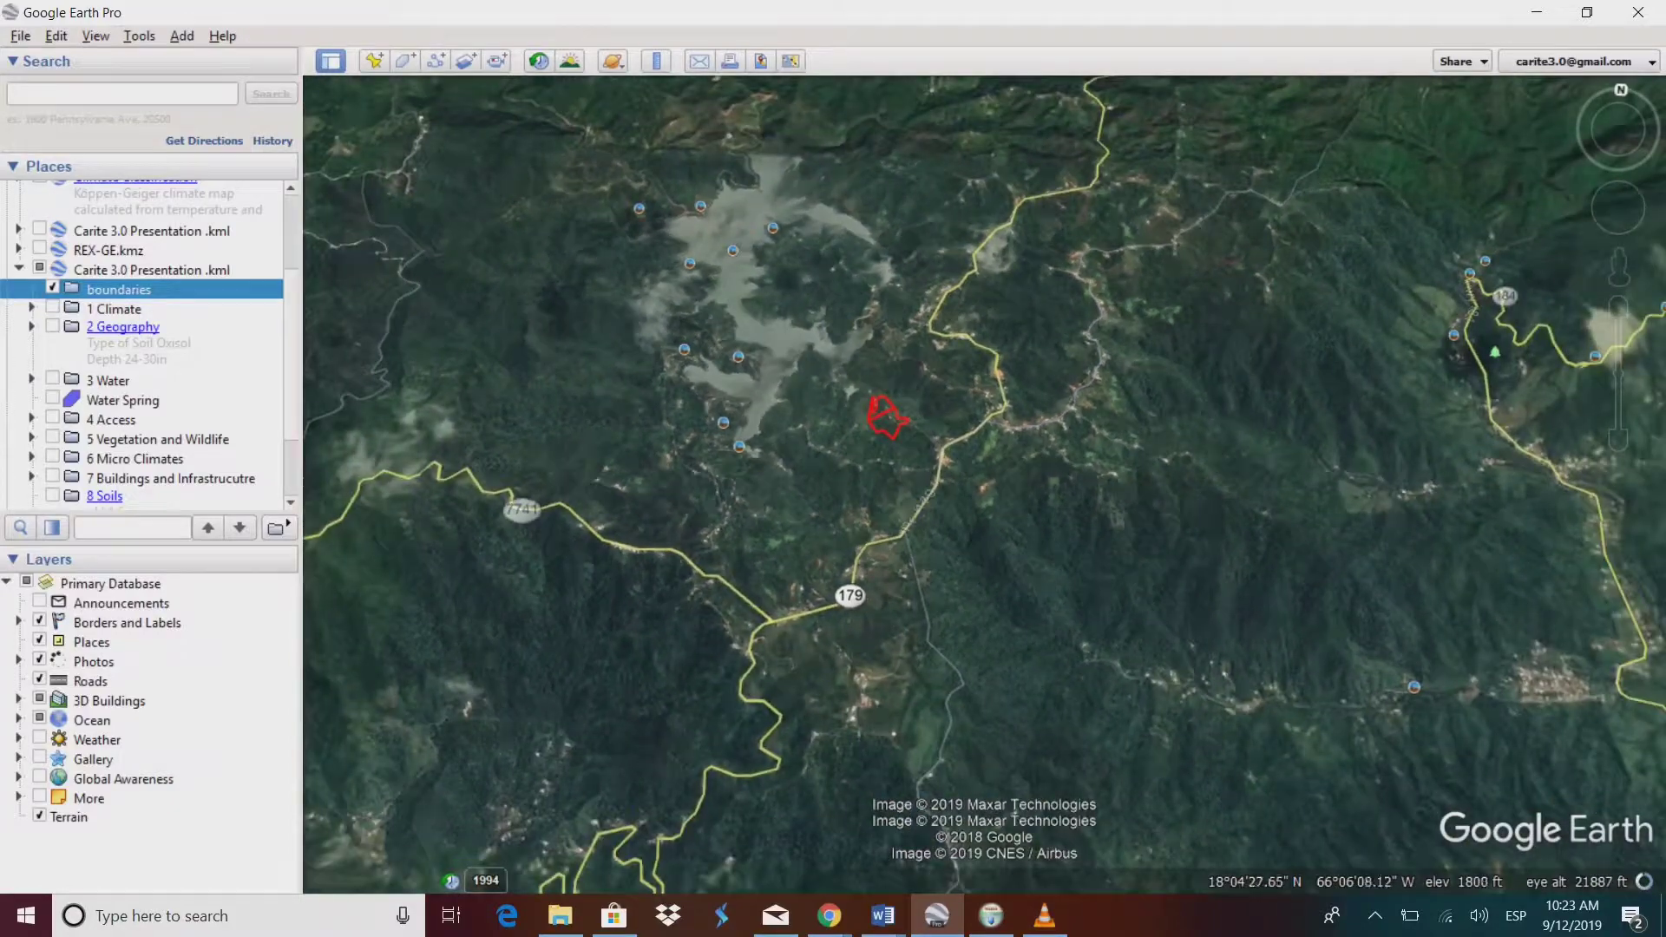
pyautogui.moveTo(773, 465); pyautogui.dragTo(707, 139)
pyautogui.scroll(-2, 764, 329)
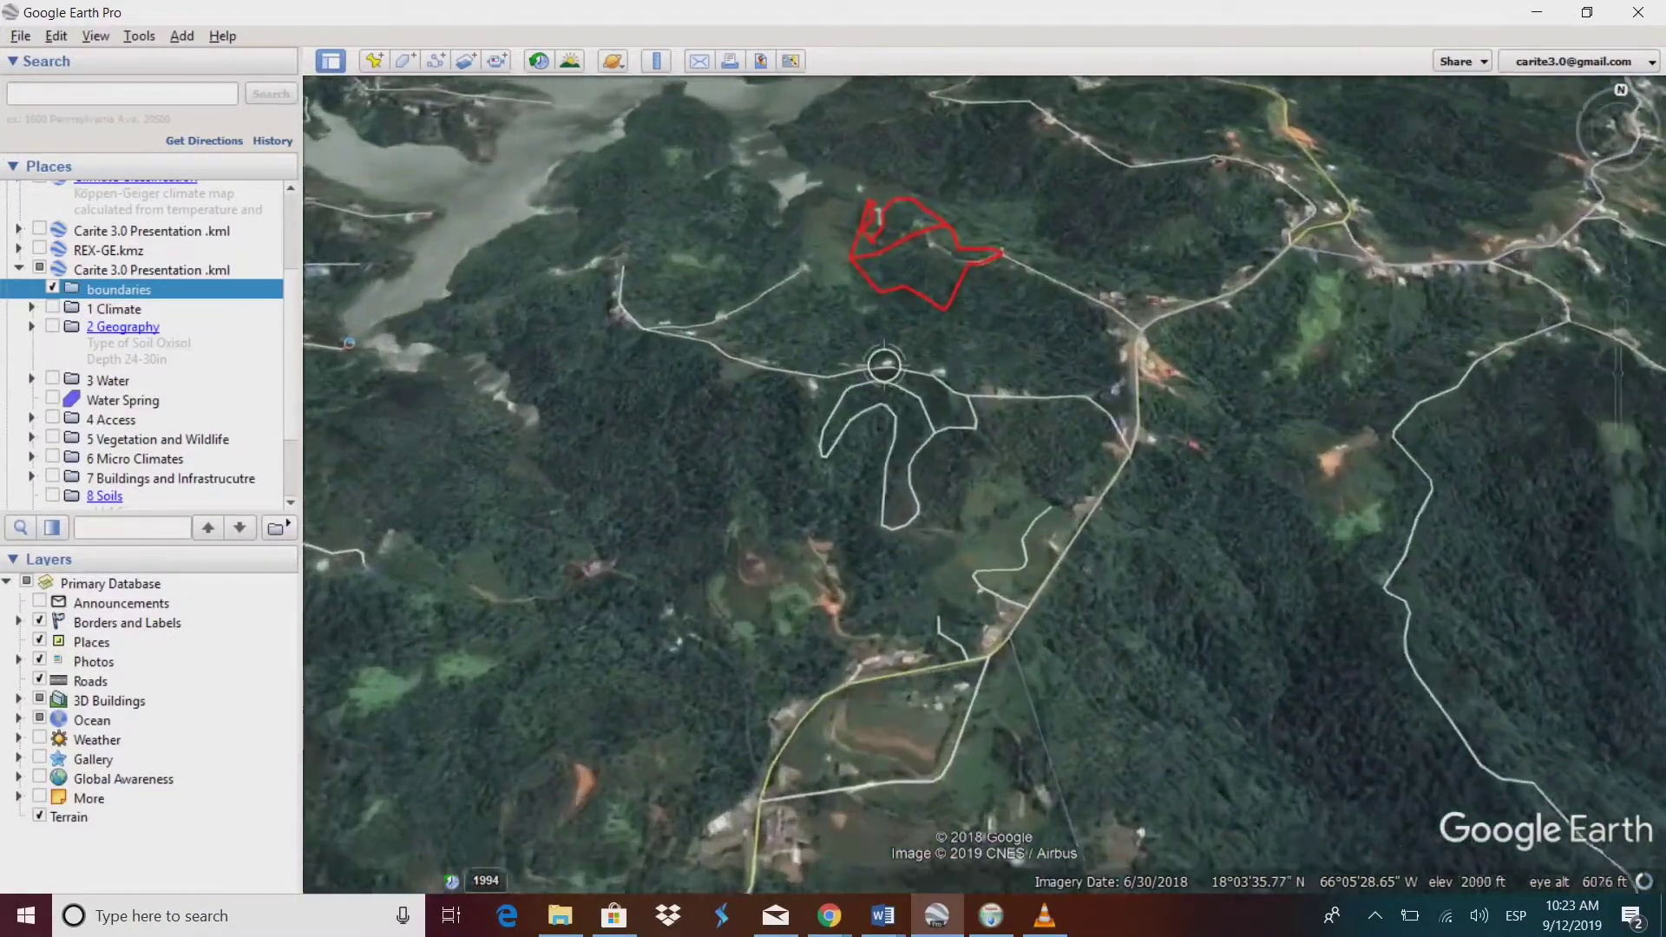
pyautogui.press('Up')
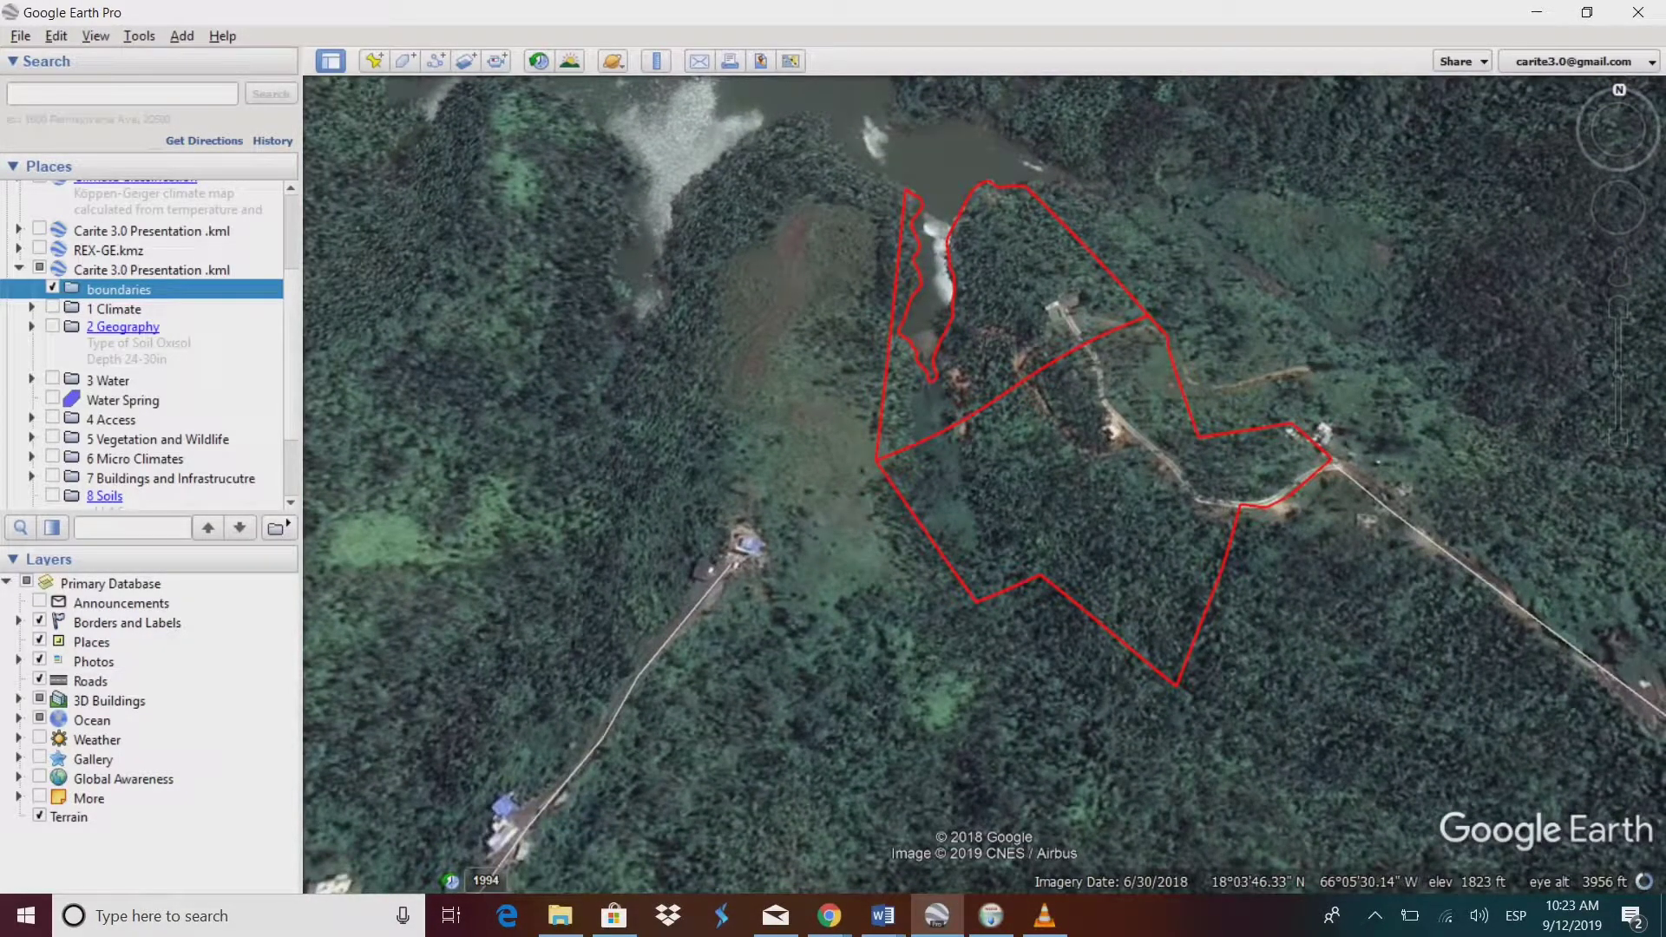
# Step: Read the Climate Table in the 1 Climate folder, then close its description and collapse the folder
pyautogui.click(32, 308)
pyautogui.click(138, 327)
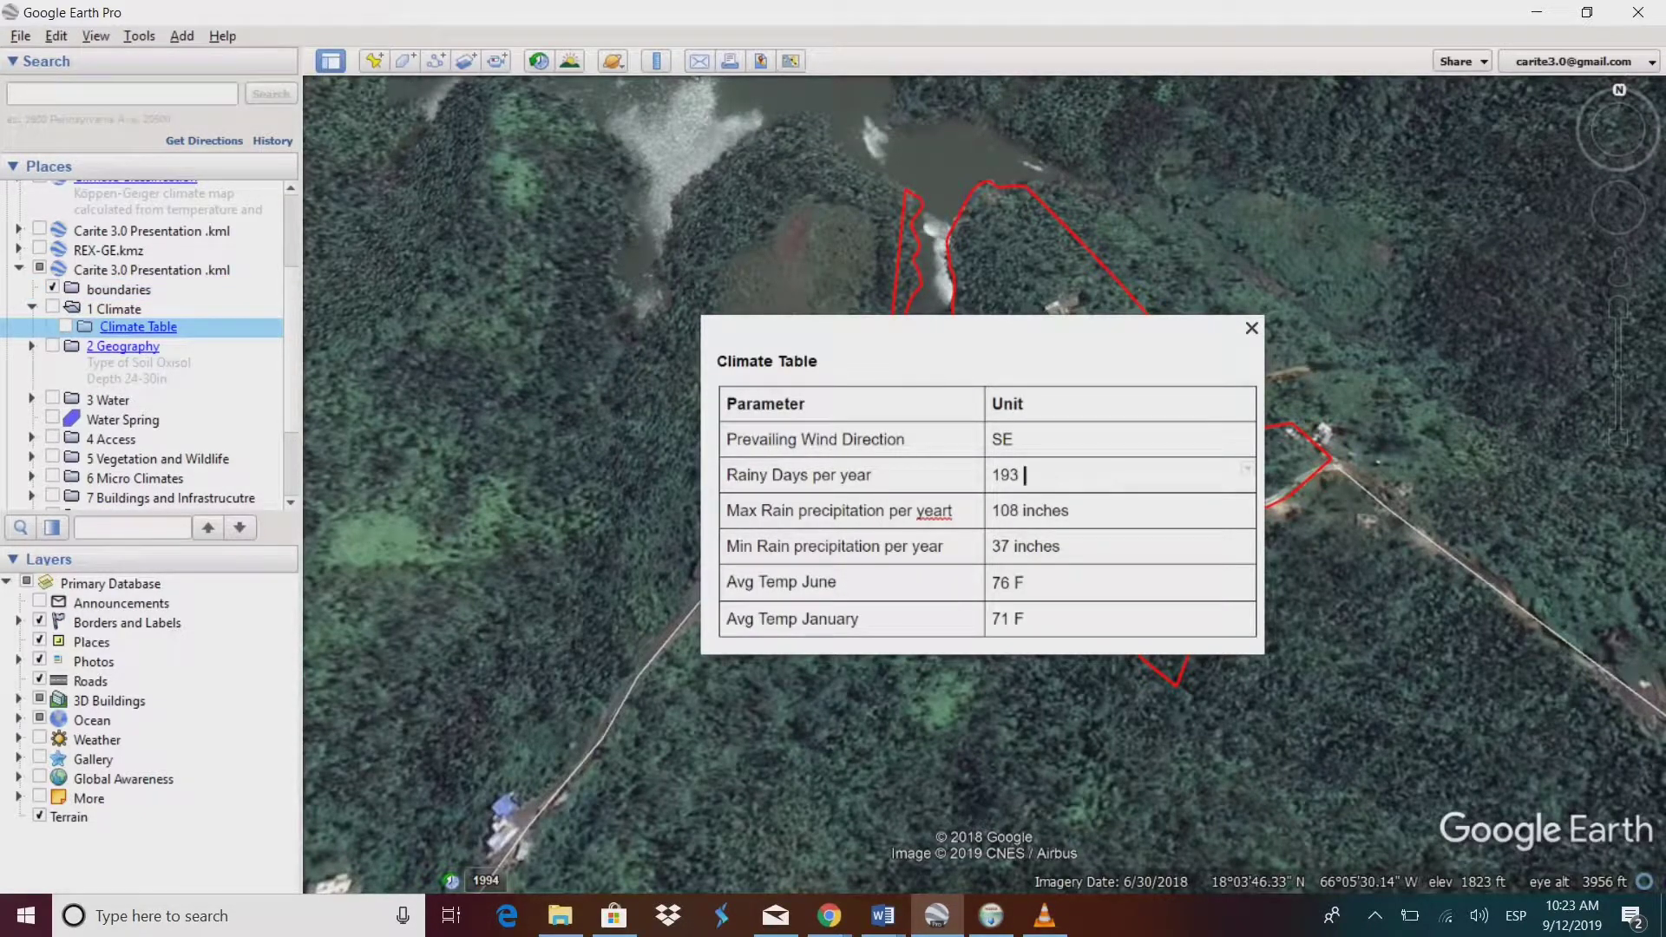
pyautogui.click(32, 308)
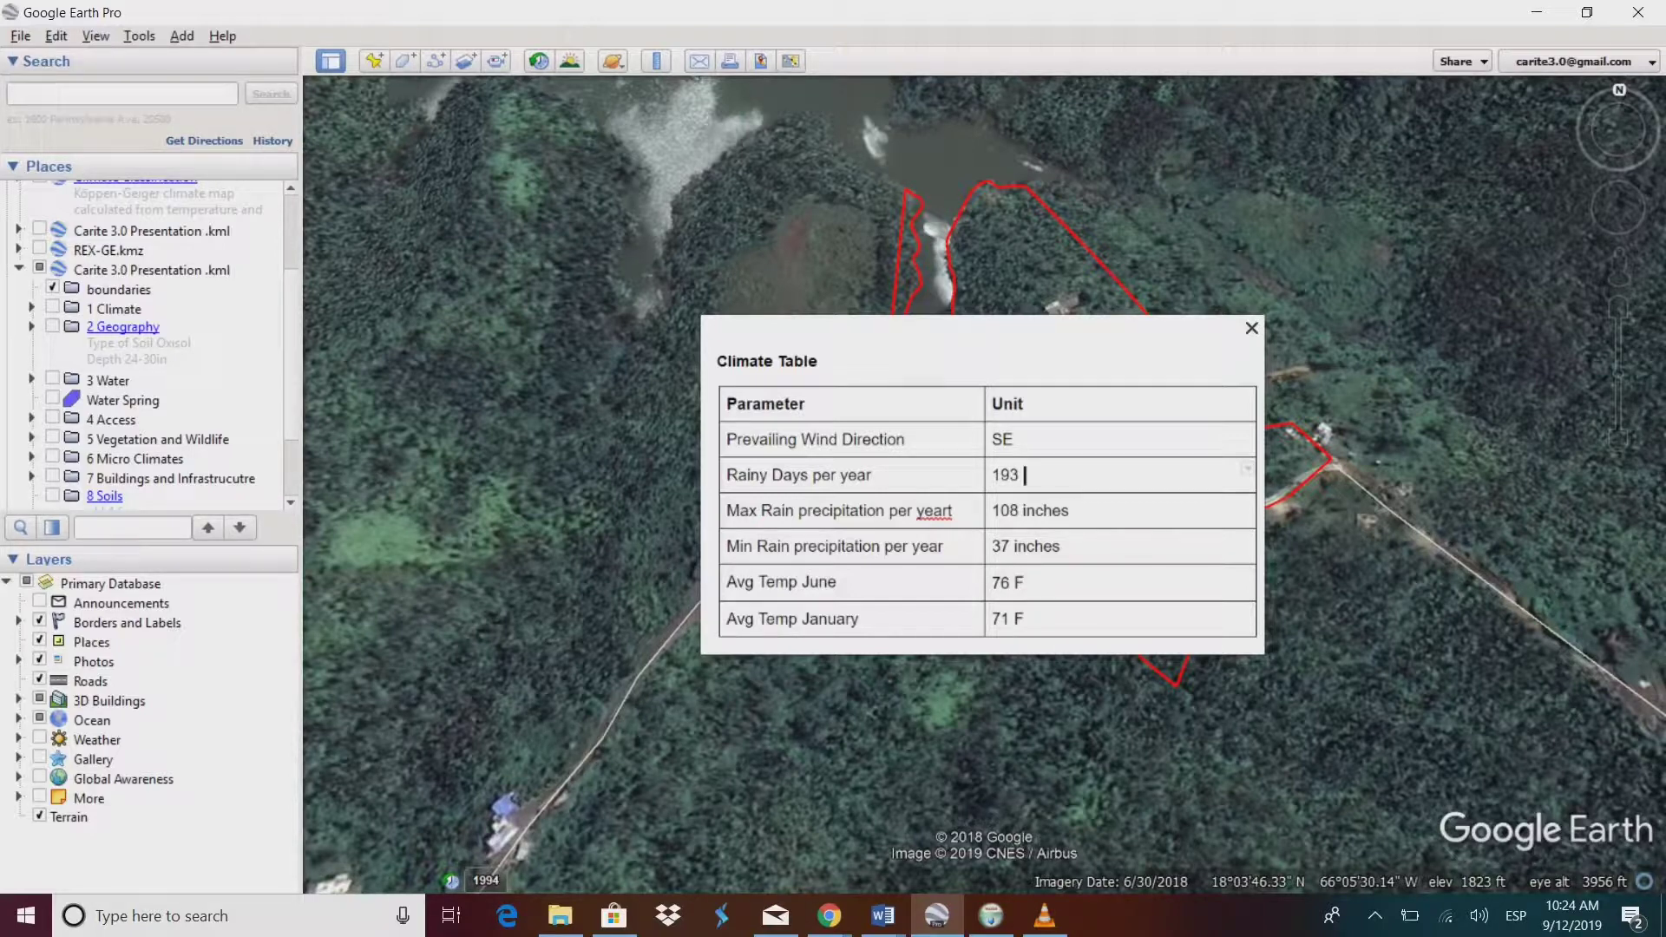
pyautogui.click(1252, 328)
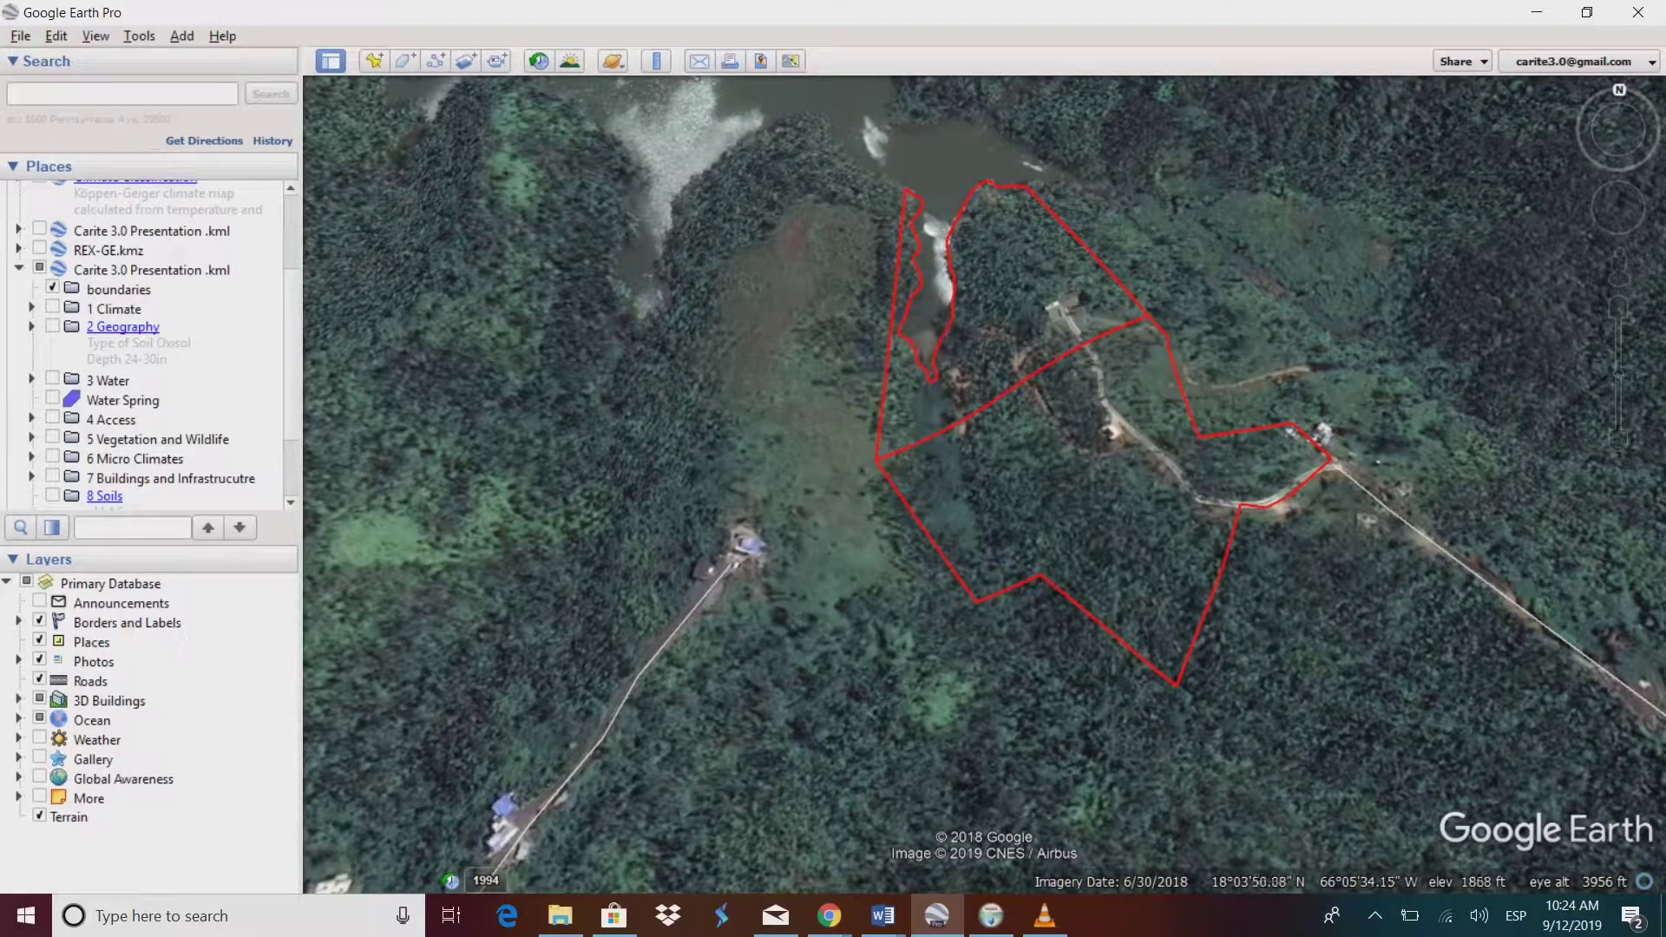
# Step: Expand the 2 Geography folder and read its description of the site's soil and elevation
pyautogui.click(32, 326)
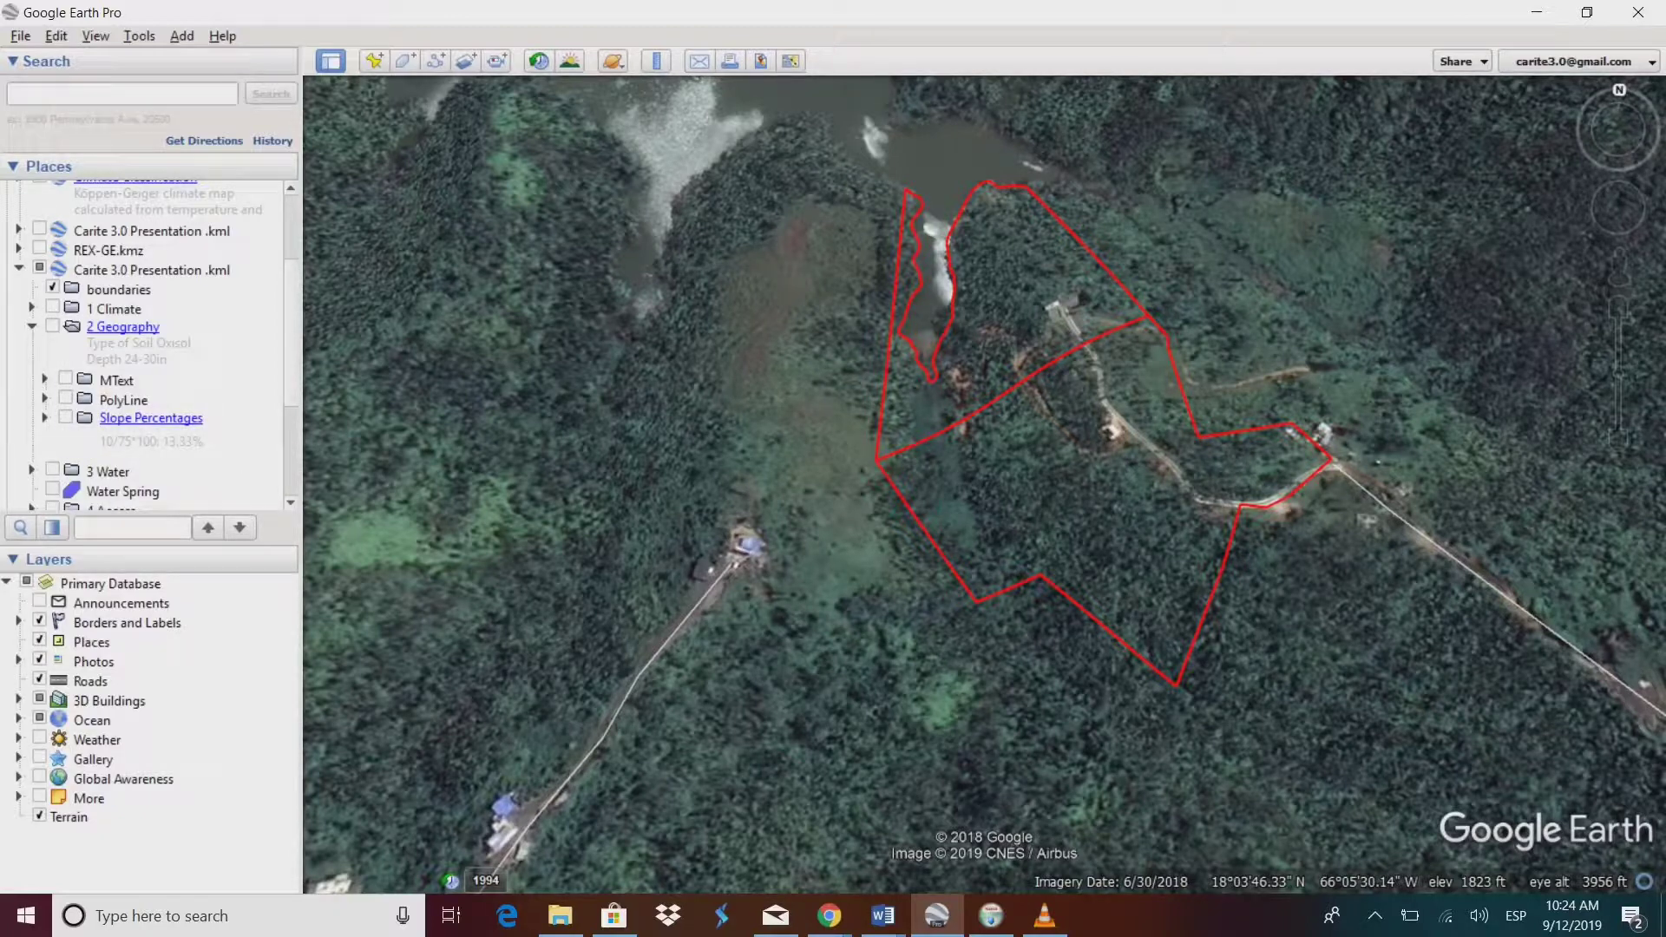
pyautogui.click(122, 327)
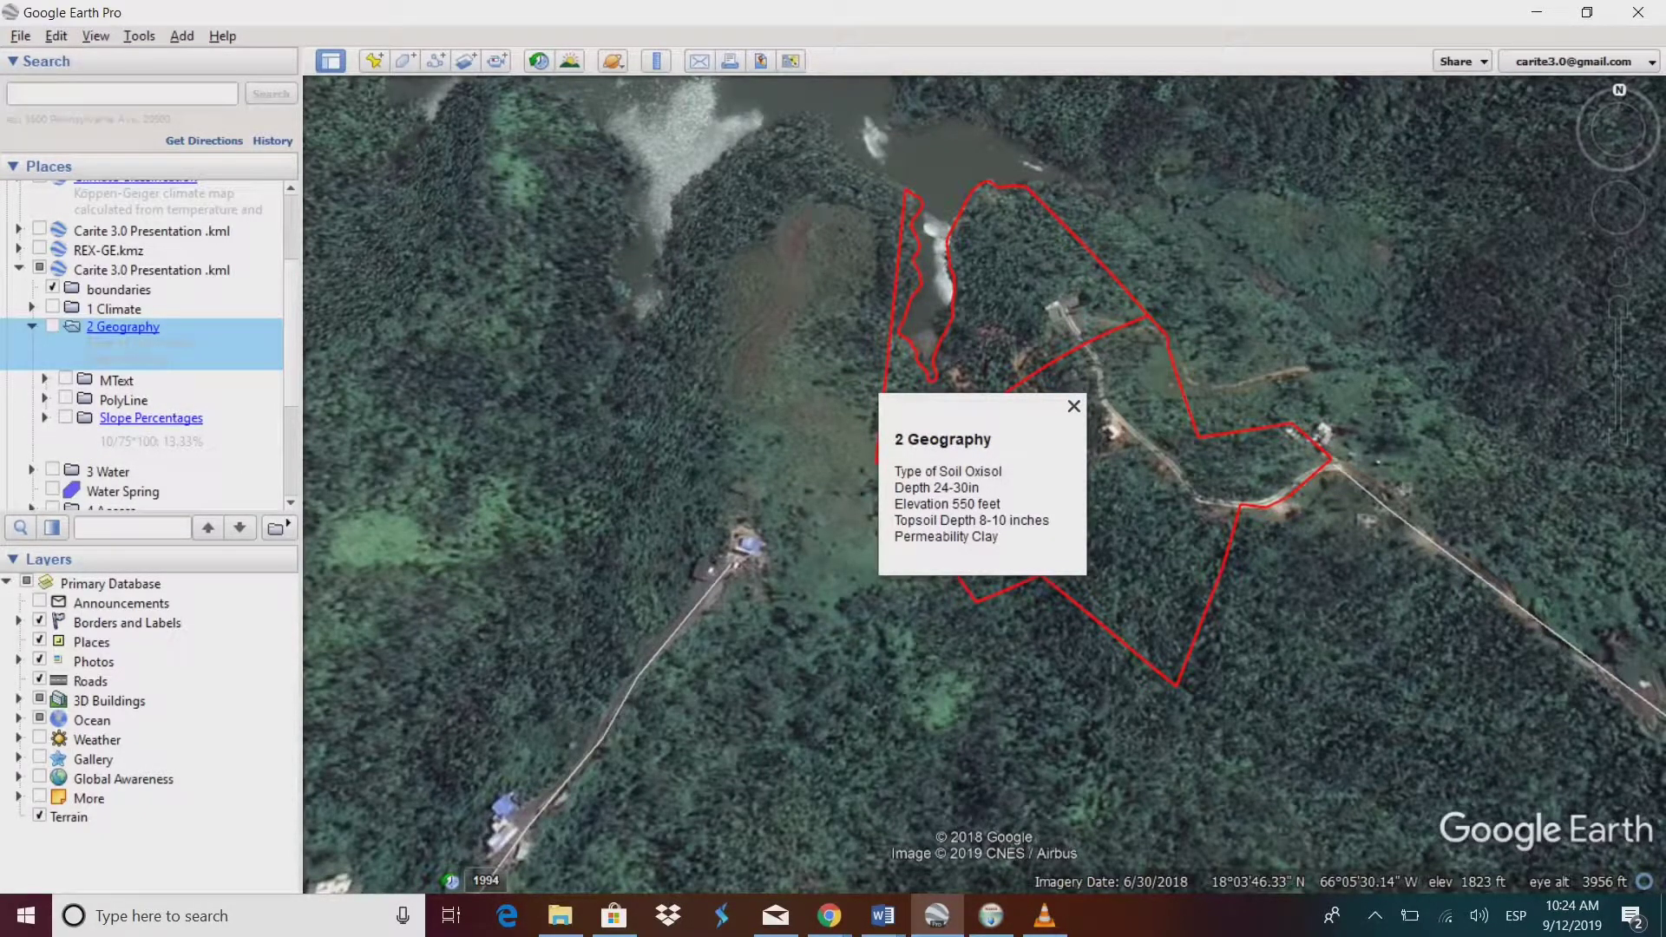
pyautogui.click(1074, 406)
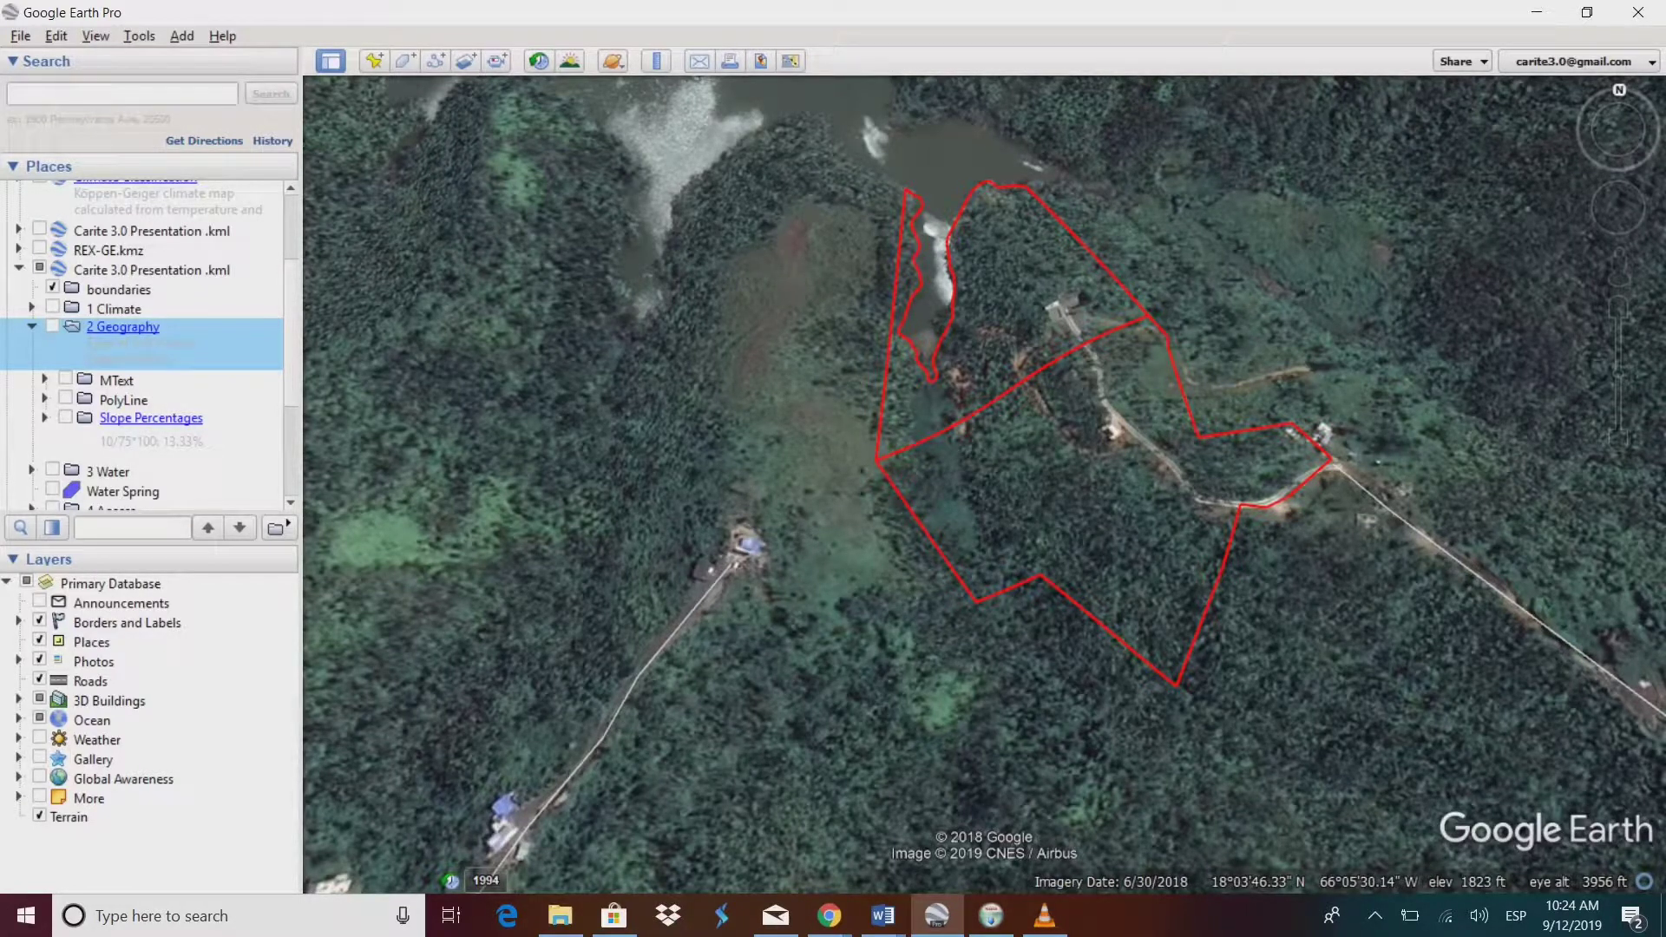
# Step: Display the 5 Feet Contour Lines from the PolyLine folder and view them up close over the property
pyautogui.click(45, 400)
pyautogui.click(79, 438)
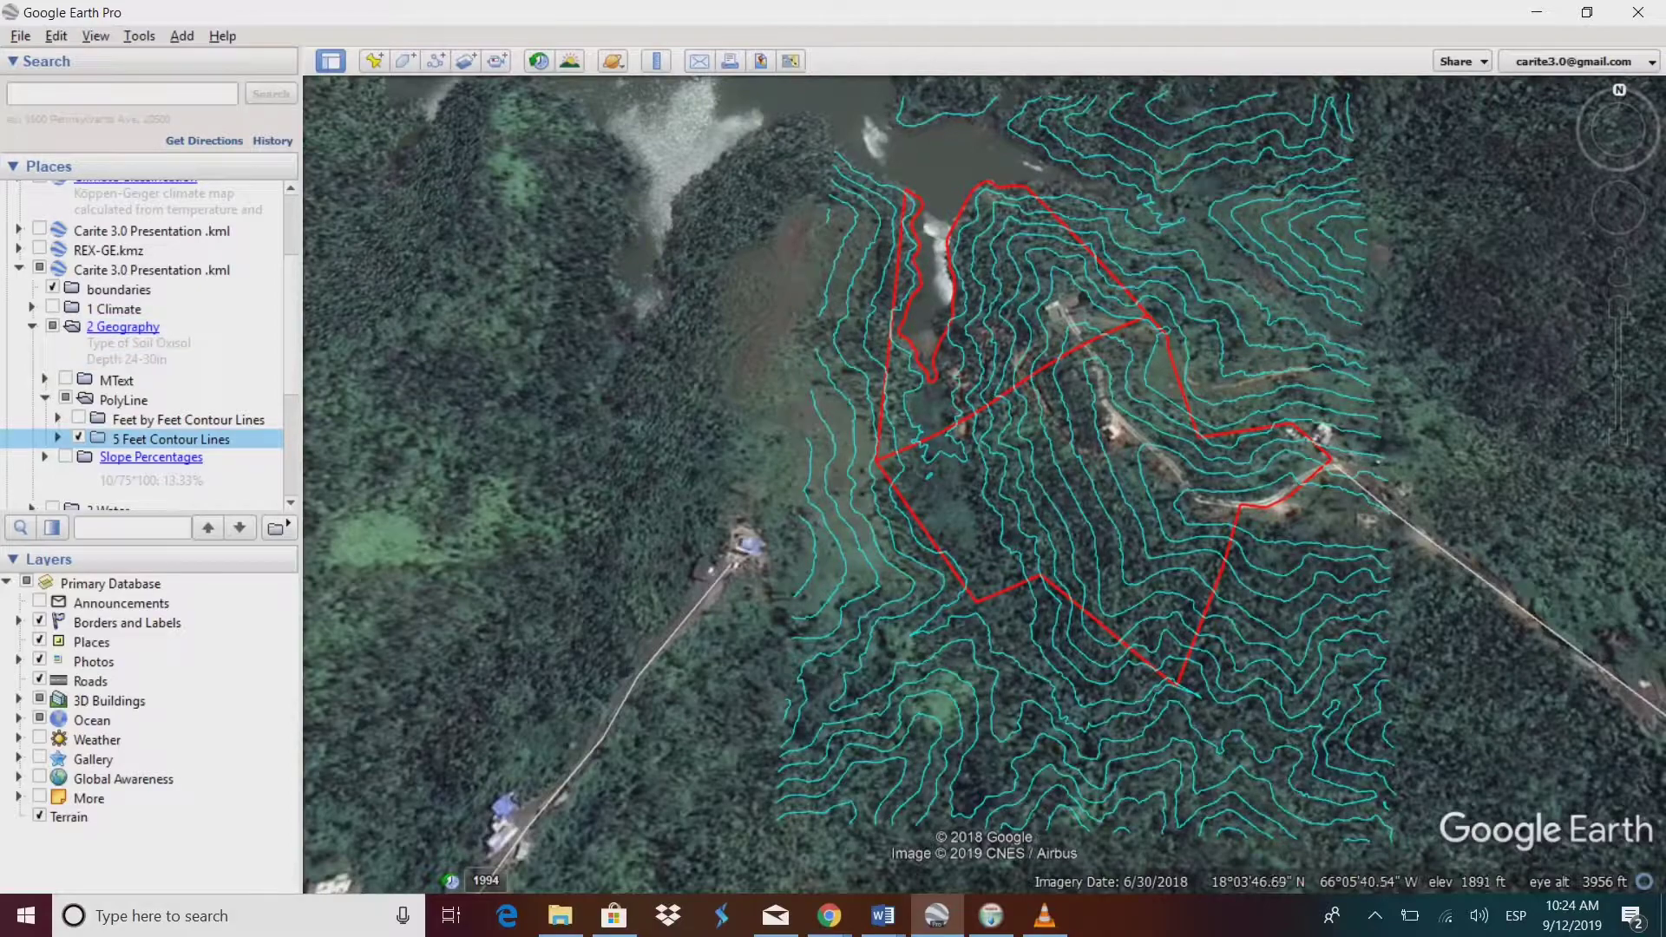
pyautogui.scroll(2, 1269, 408)
pyautogui.scroll(2, 1267, 409)
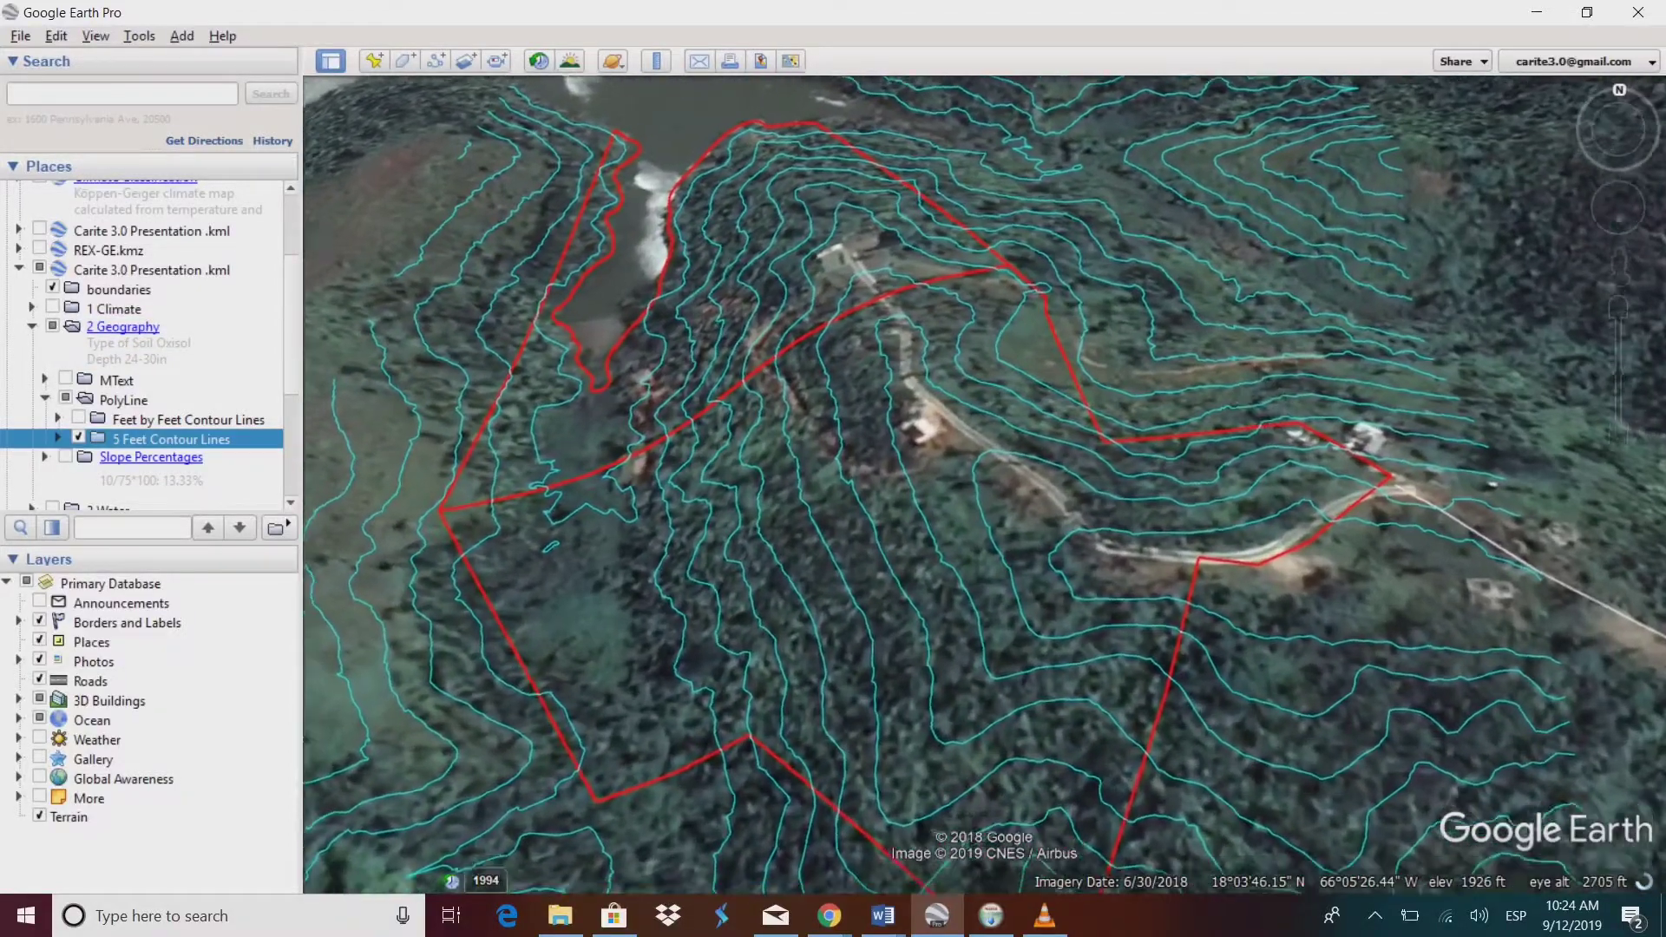
# Step: Examine the 5-foot contour lines over the property, read the Slope Percentages description and close it
pyautogui.moveTo(1081, 512); pyautogui.dragTo(1115, 264)
pyautogui.scroll(2, 1116, 264)
pyautogui.click(1619, 147)
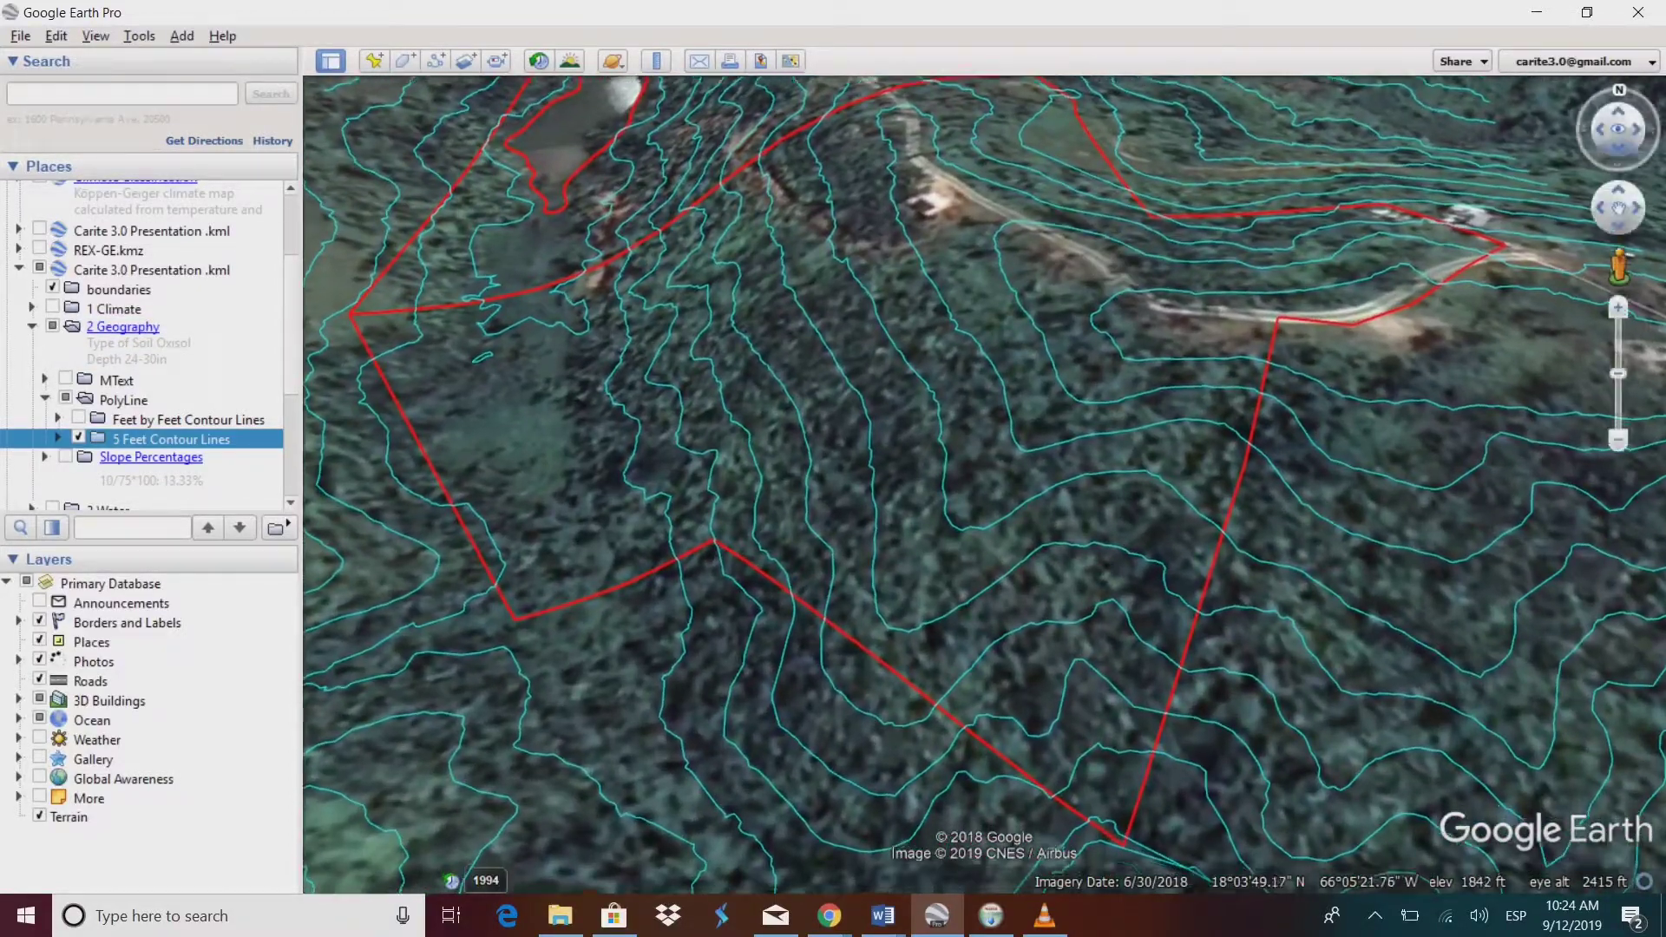
pyautogui.click(1618, 112)
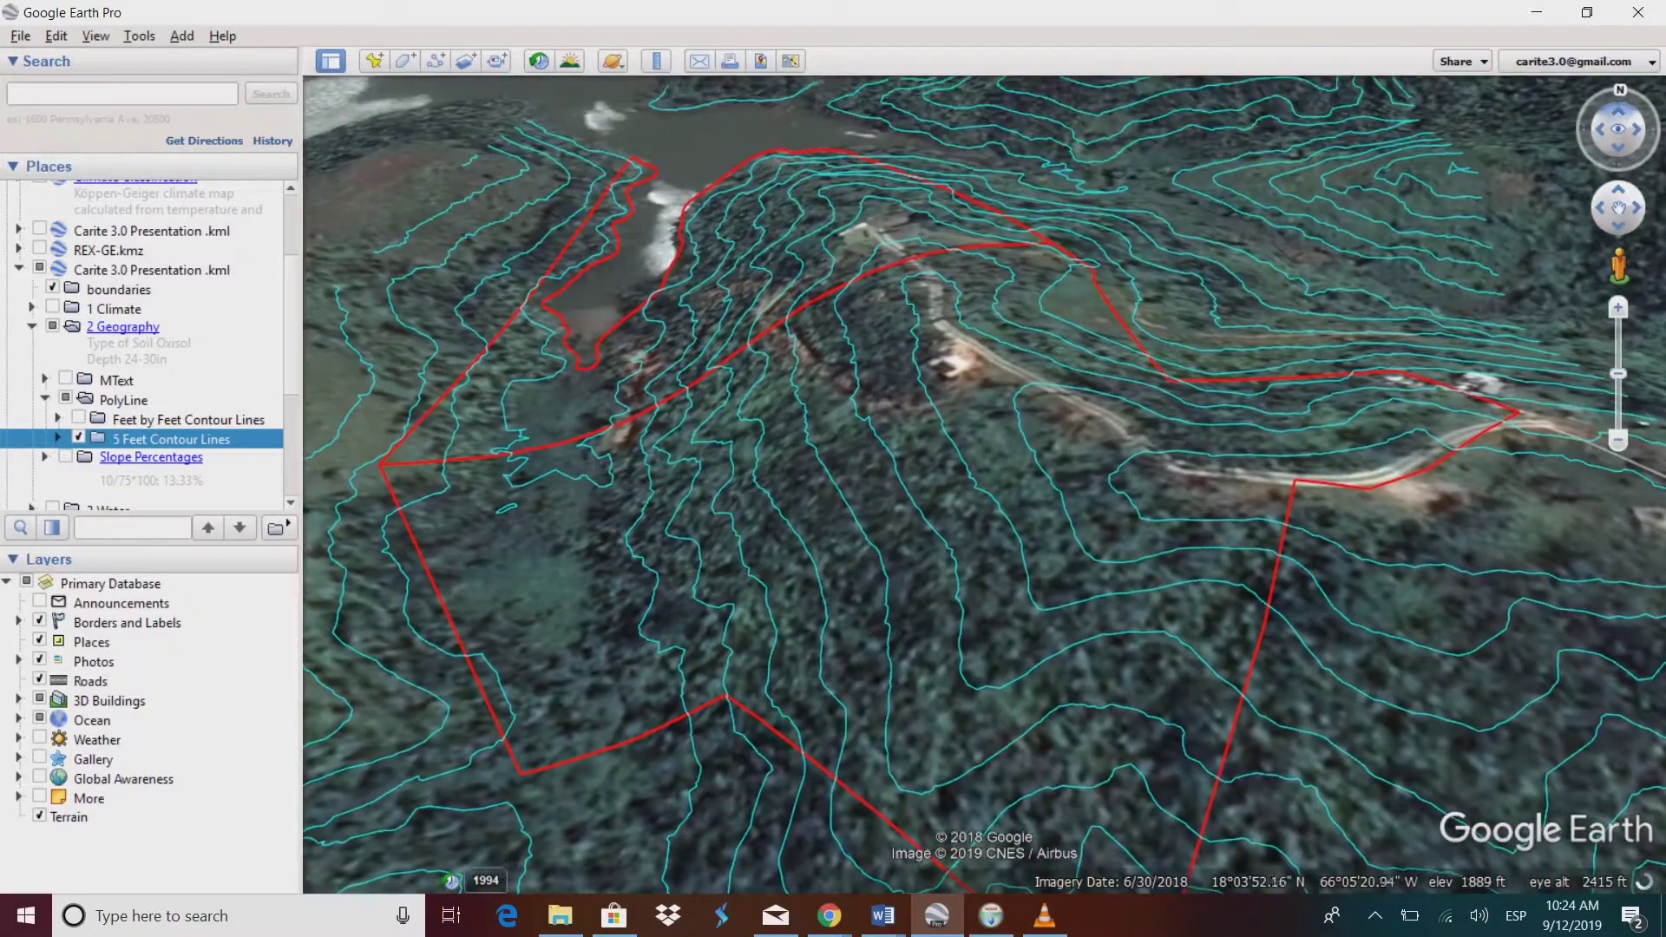
pyautogui.moveTo(1024, 512); pyautogui.dragTo(1207, 521)
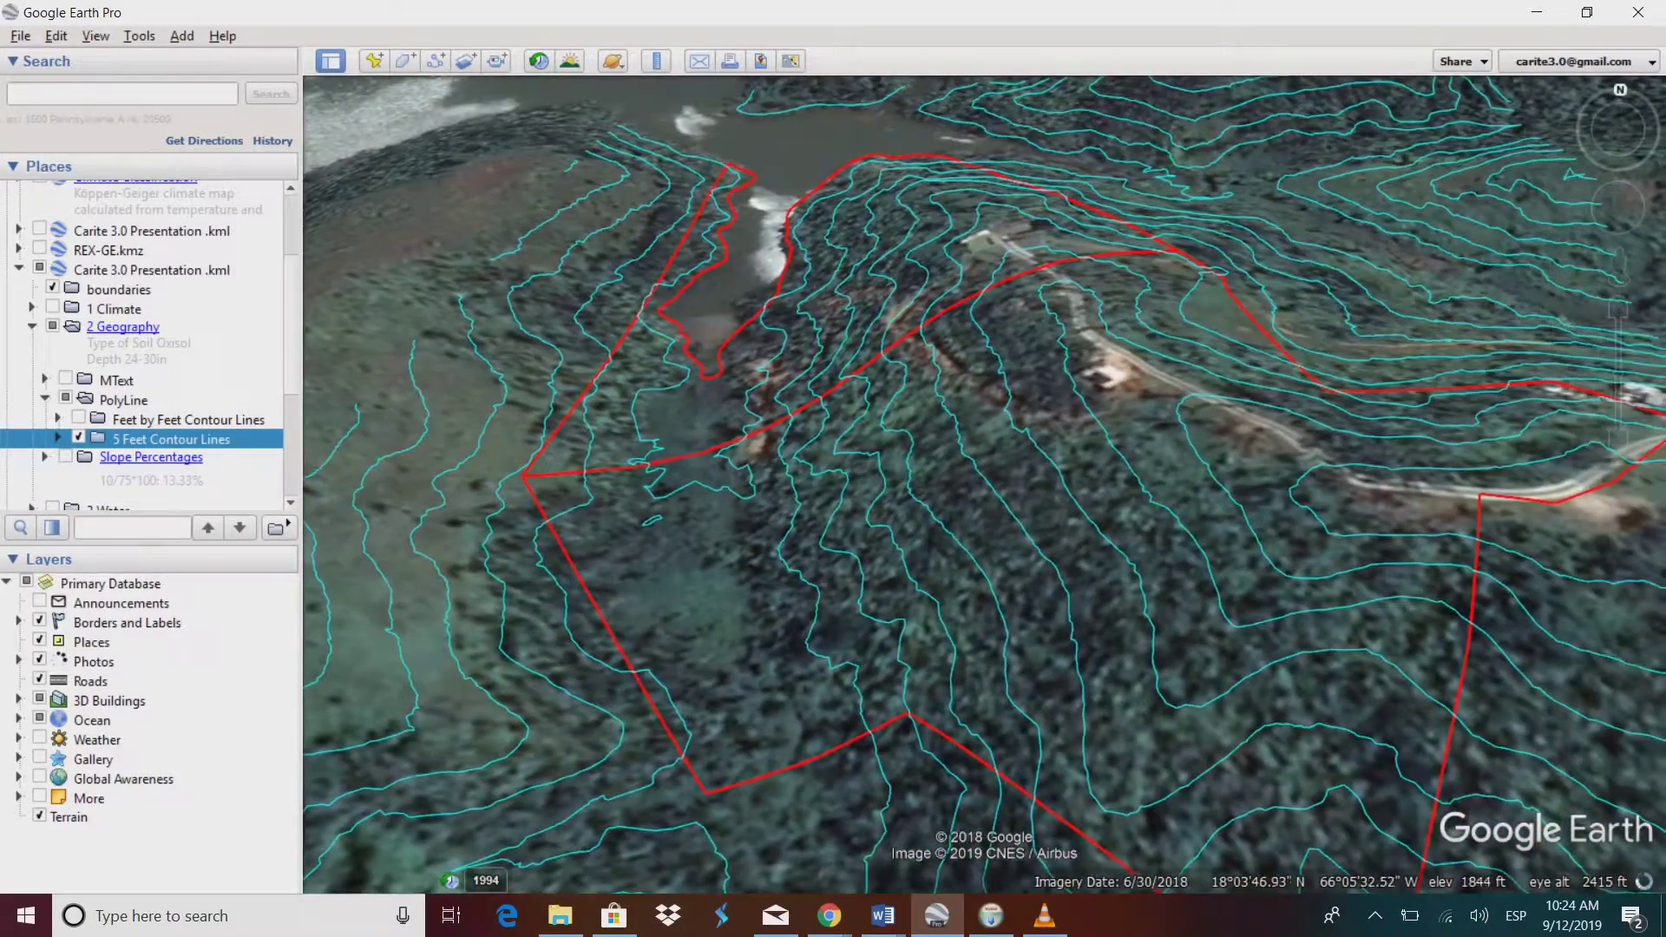
pyautogui.click(151, 457)
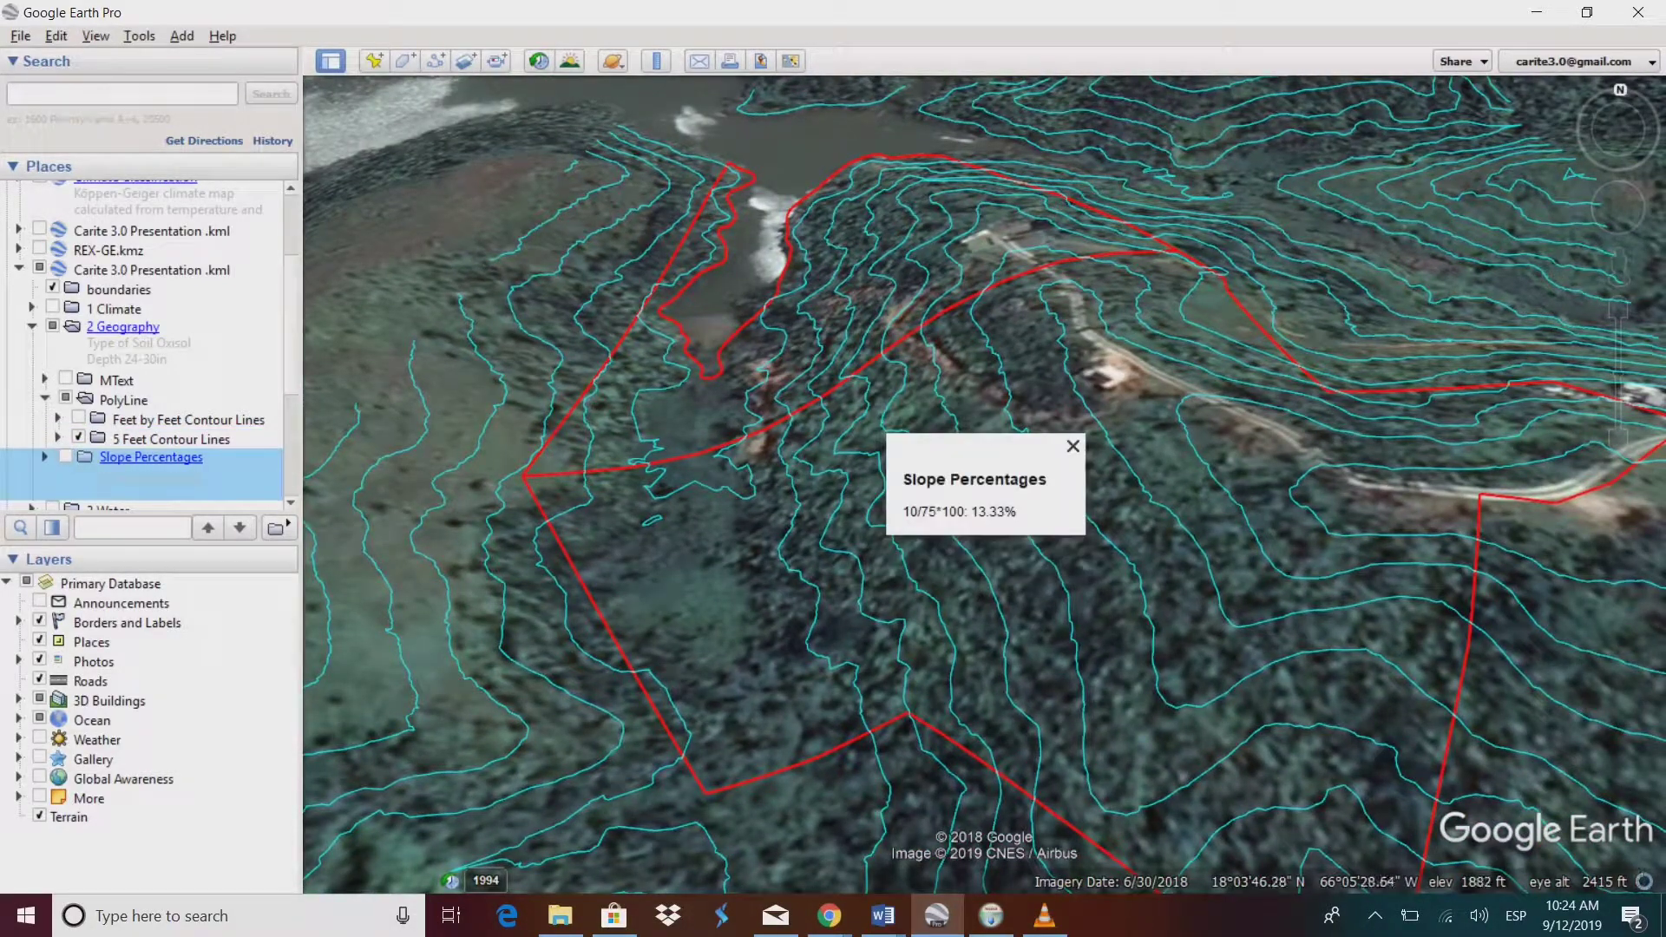
pyautogui.click(1073, 446)
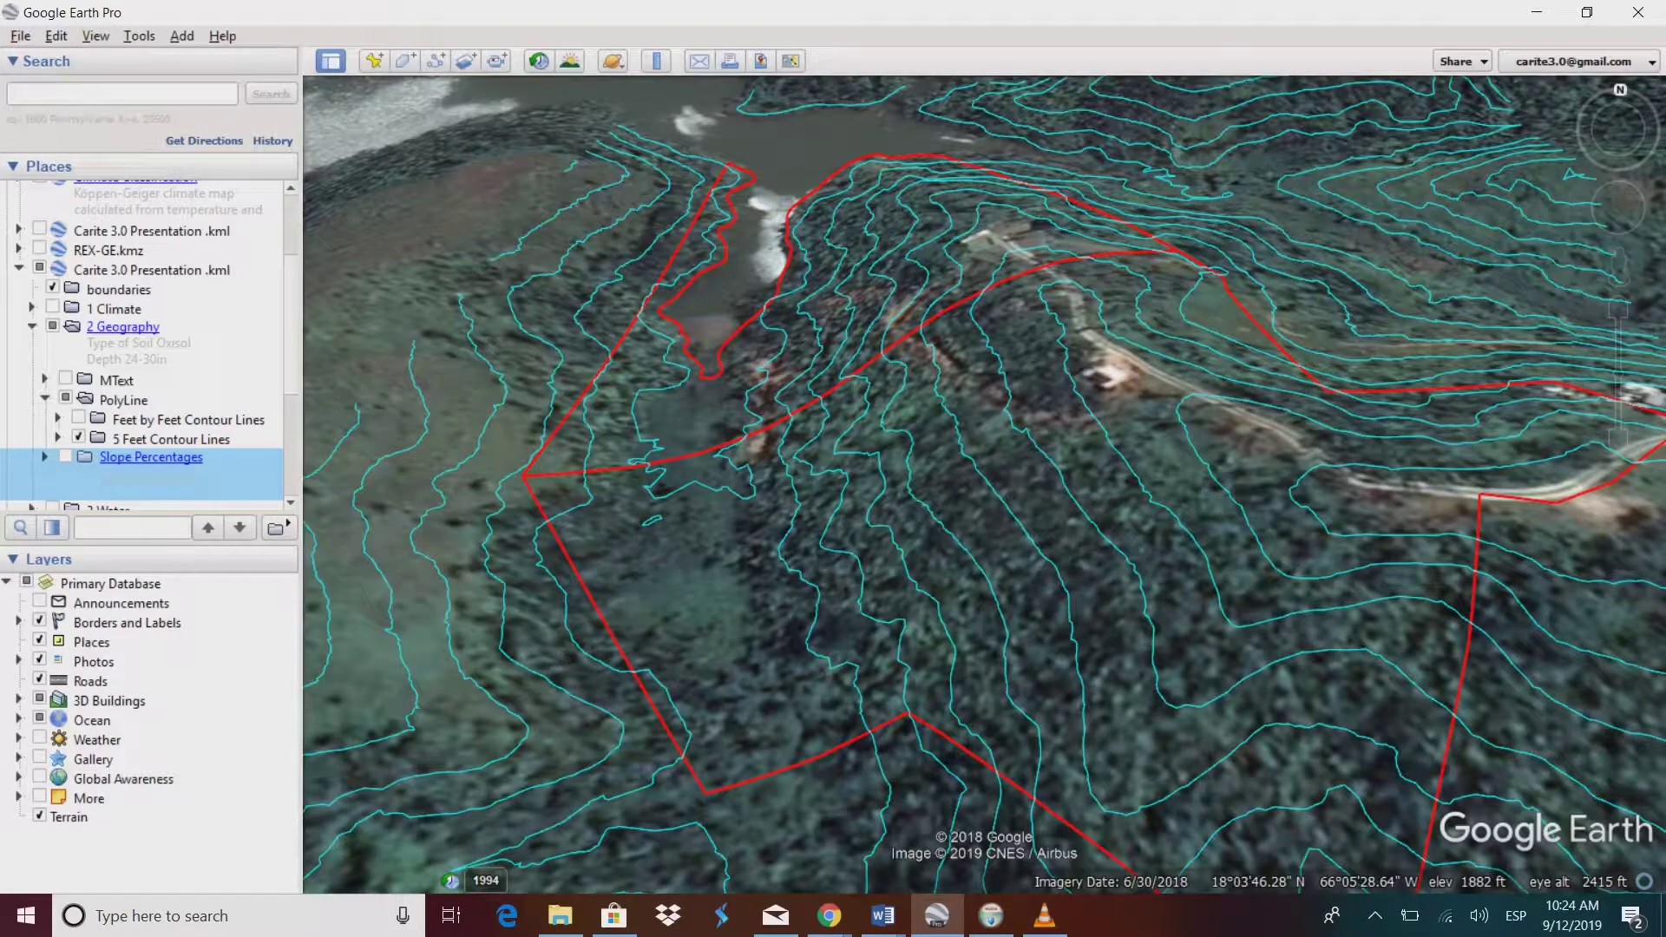
# Step: Hide the PolyLine contour lines, display and expand the 3 Water folder, and view its water lines along the access road
pyautogui.click(116, 380)
pyautogui.click(66, 398)
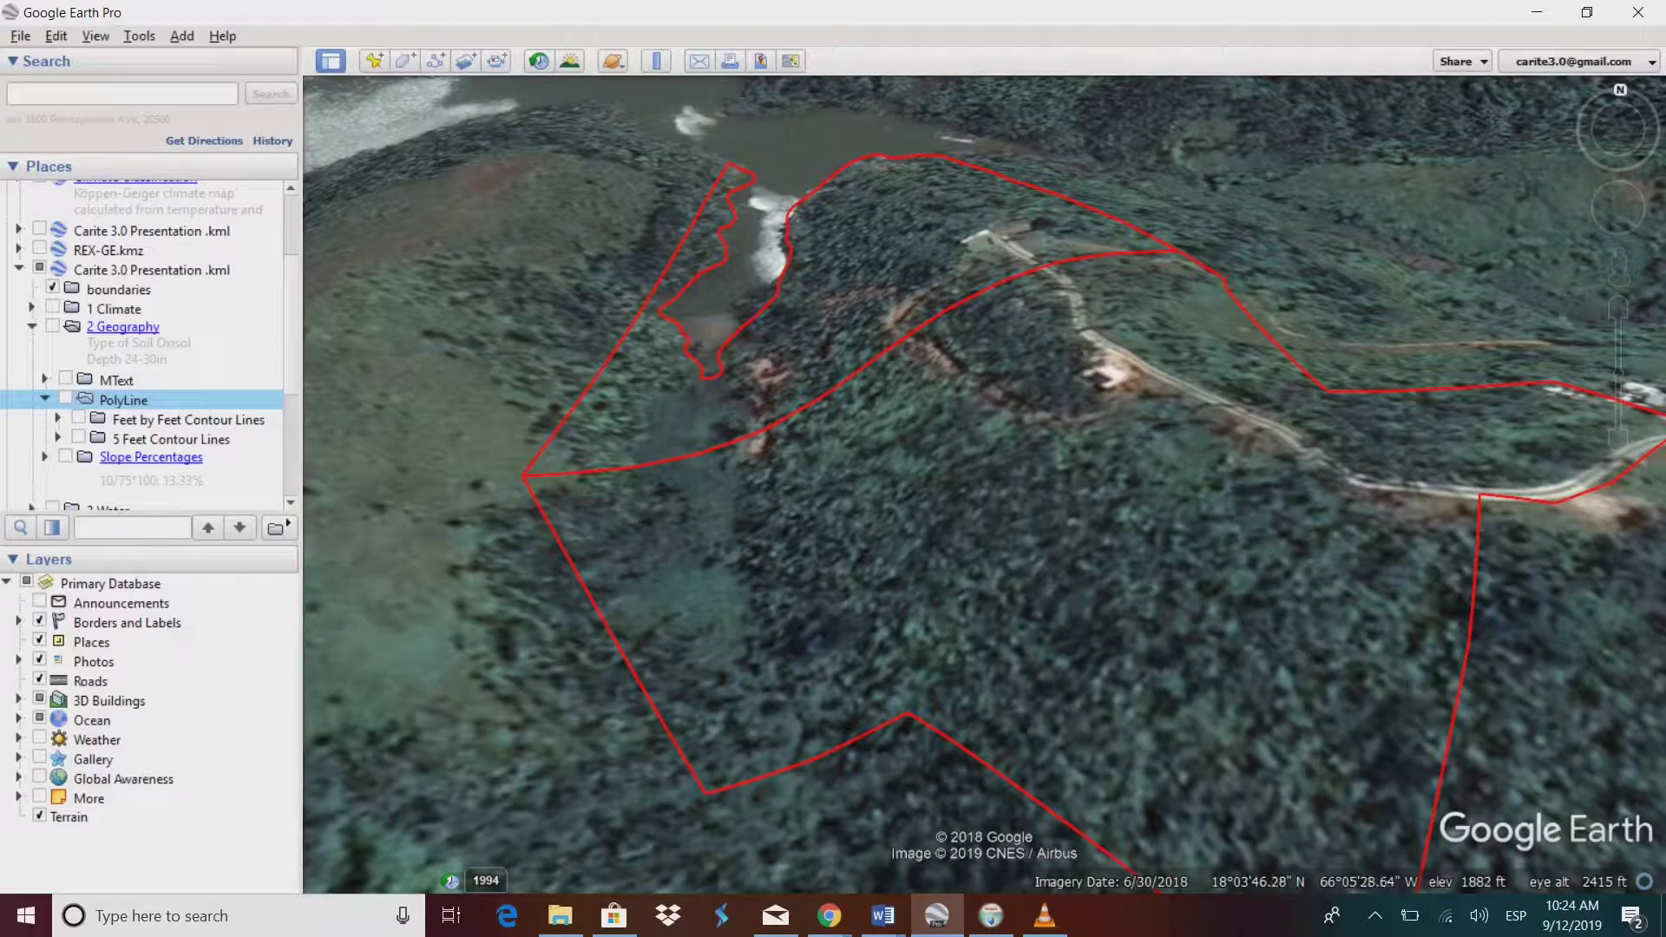
pyautogui.scroll(-2, 149, 347)
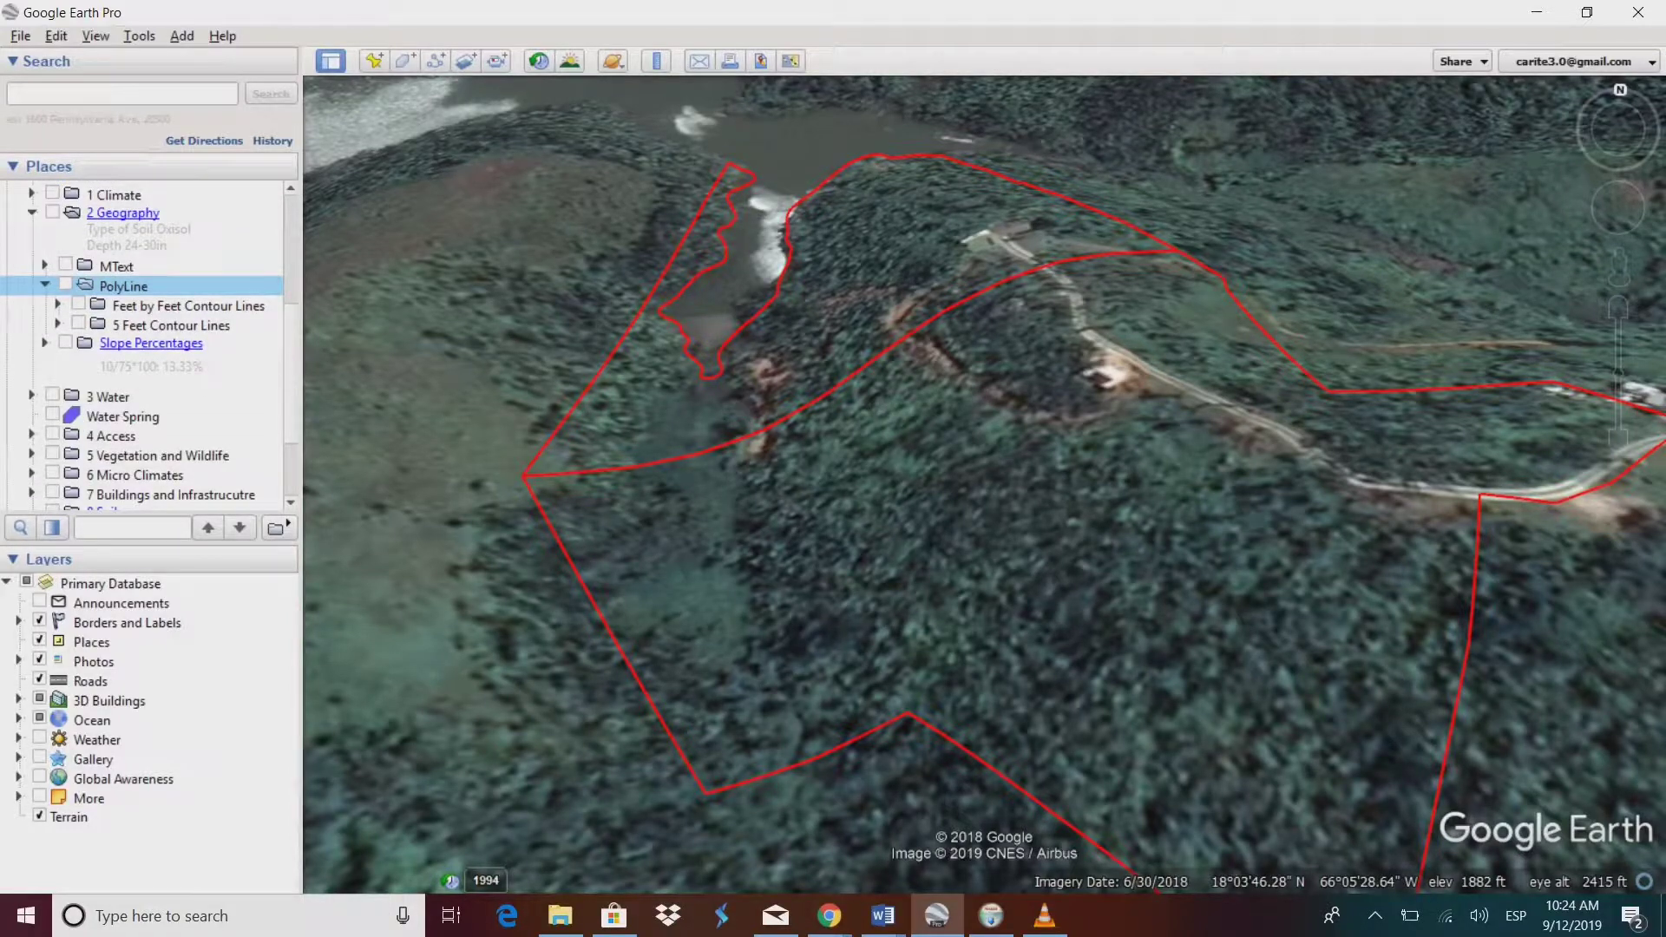
pyautogui.click(53, 395)
pyautogui.click(32, 395)
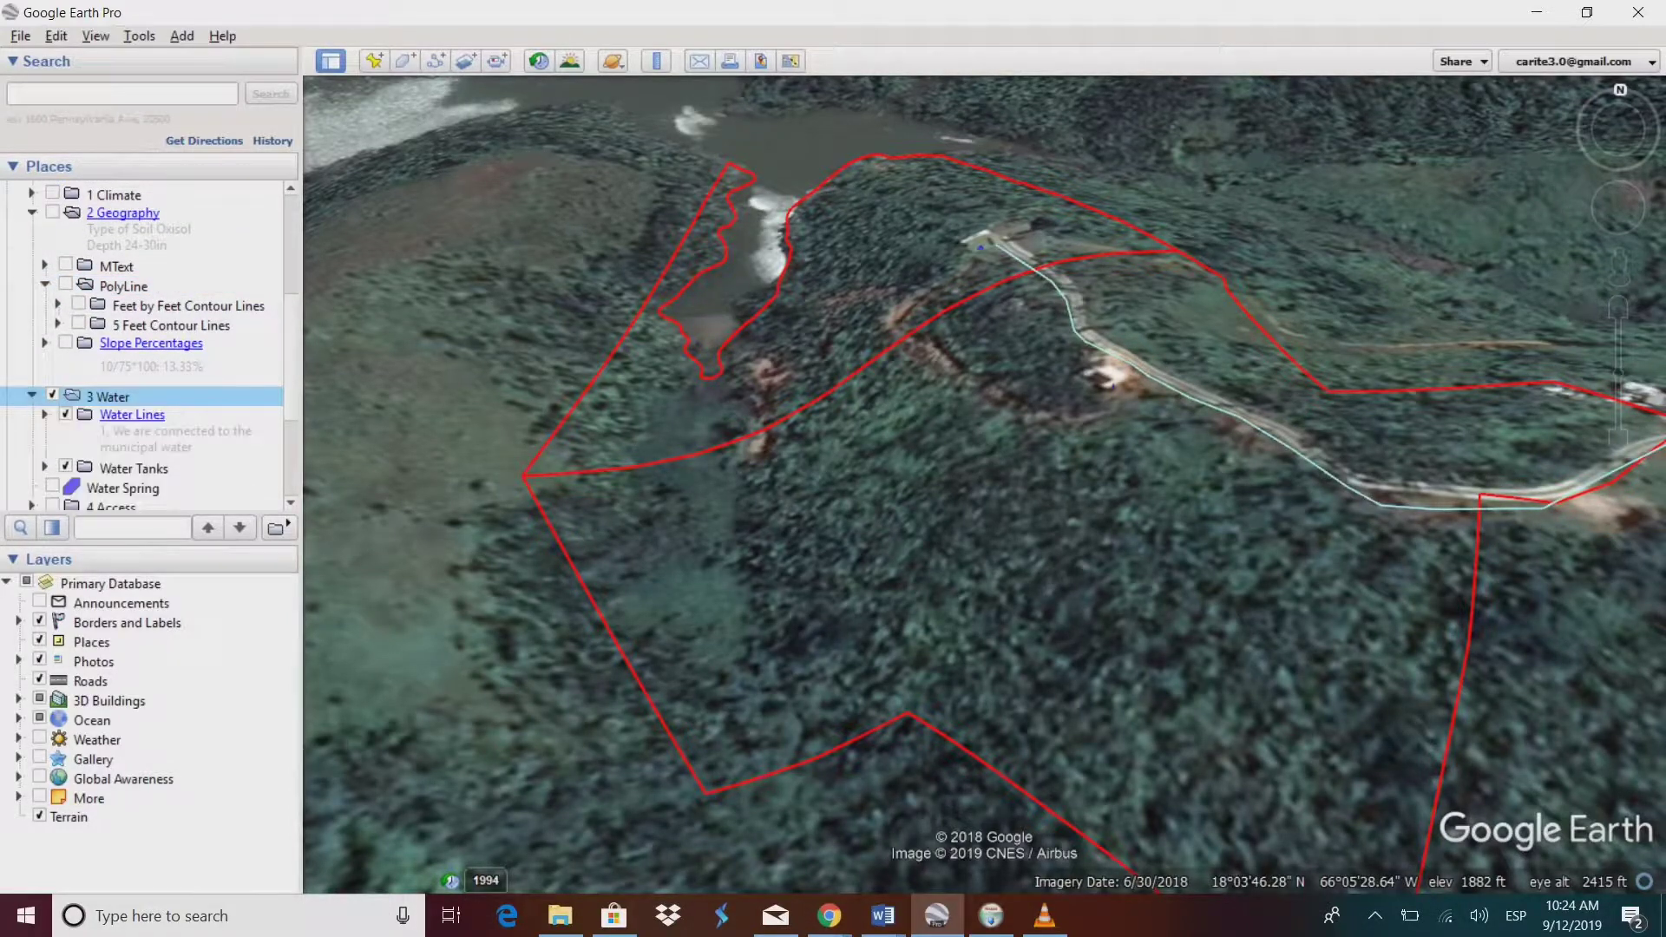
pyautogui.moveTo(1129, 468); pyautogui.dragTo(809, 406)
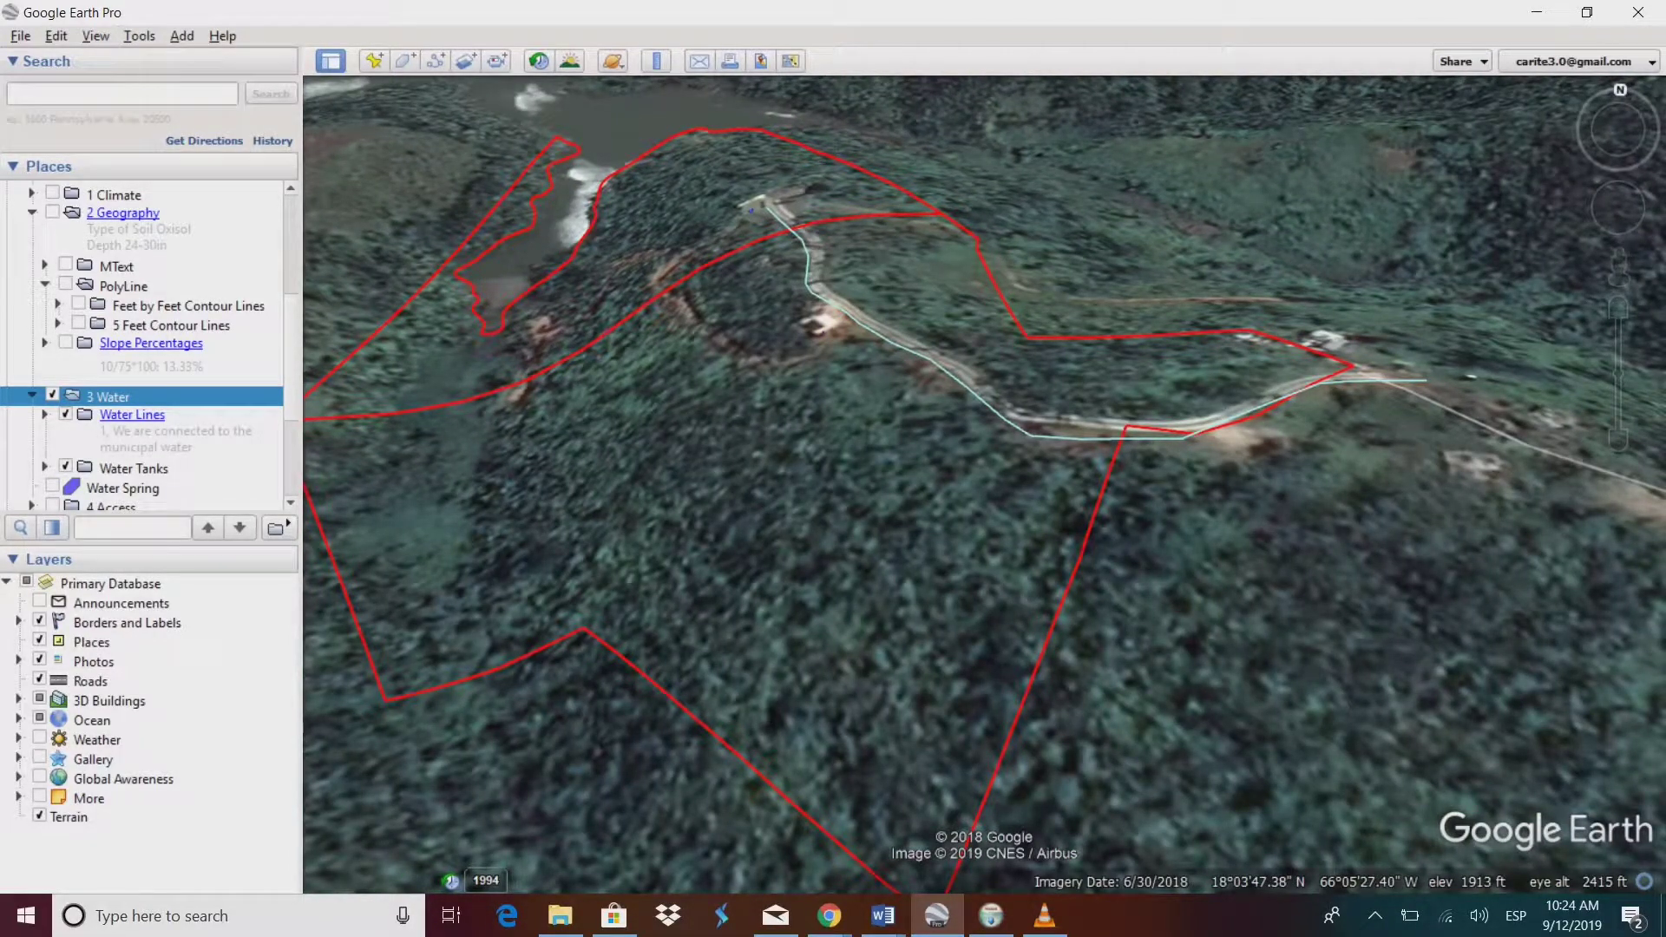
pyautogui.moveTo(833, 434); pyautogui.dragTo(664, 394)
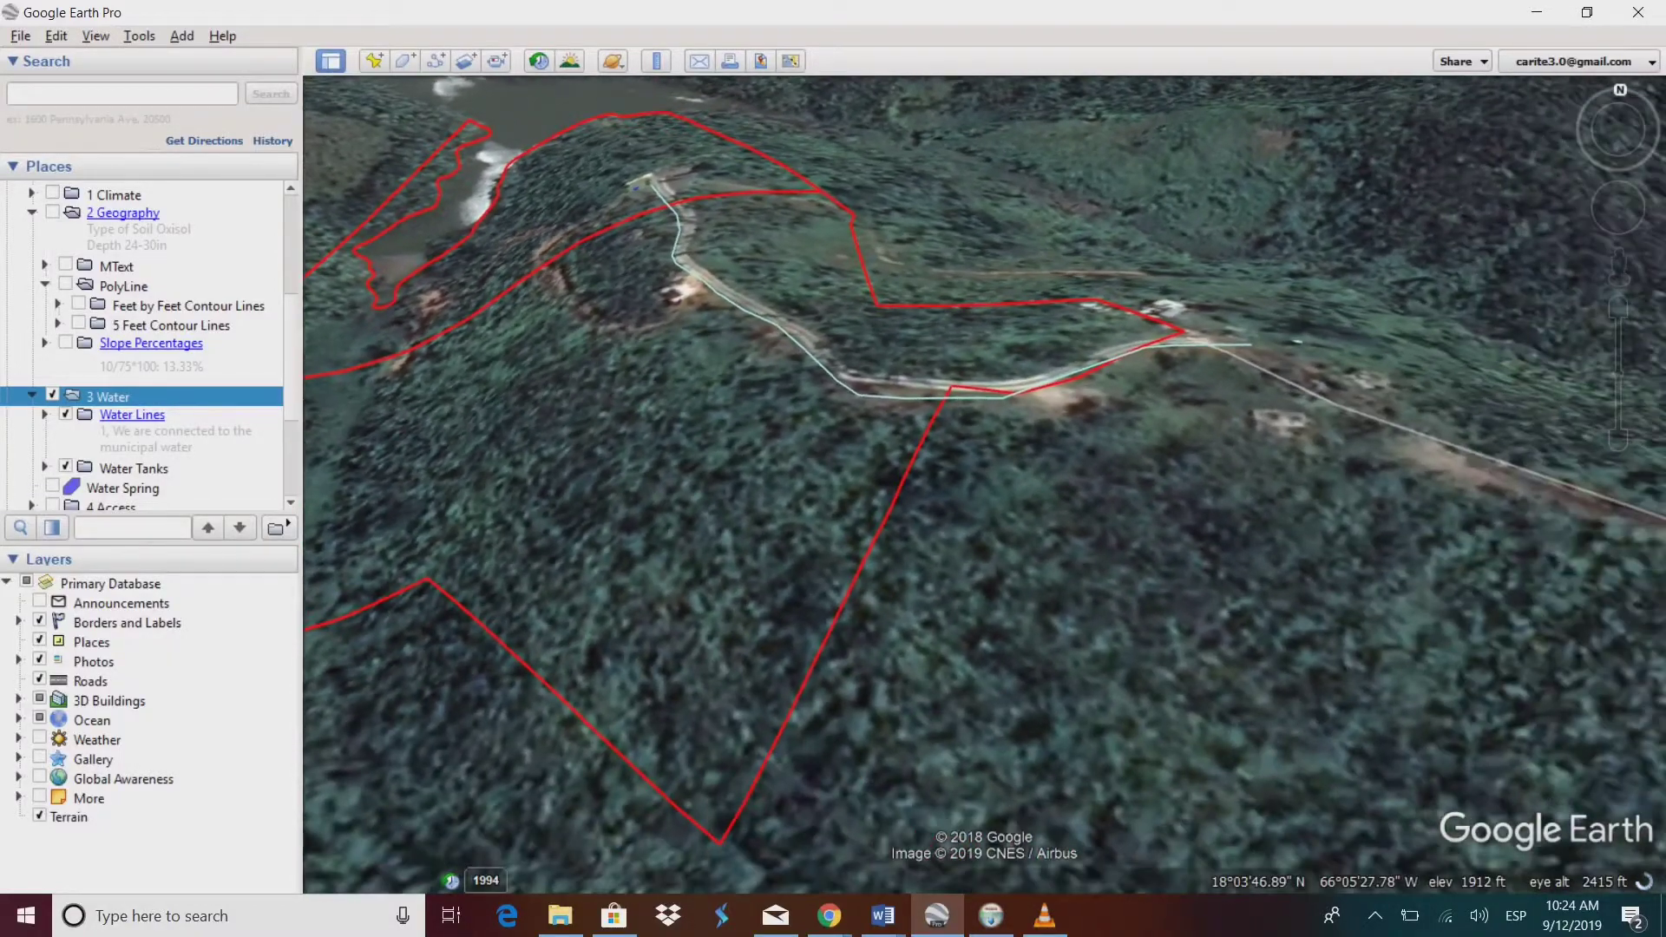
pyautogui.moveTo(1215, 512); pyautogui.dragTo(816, 464)
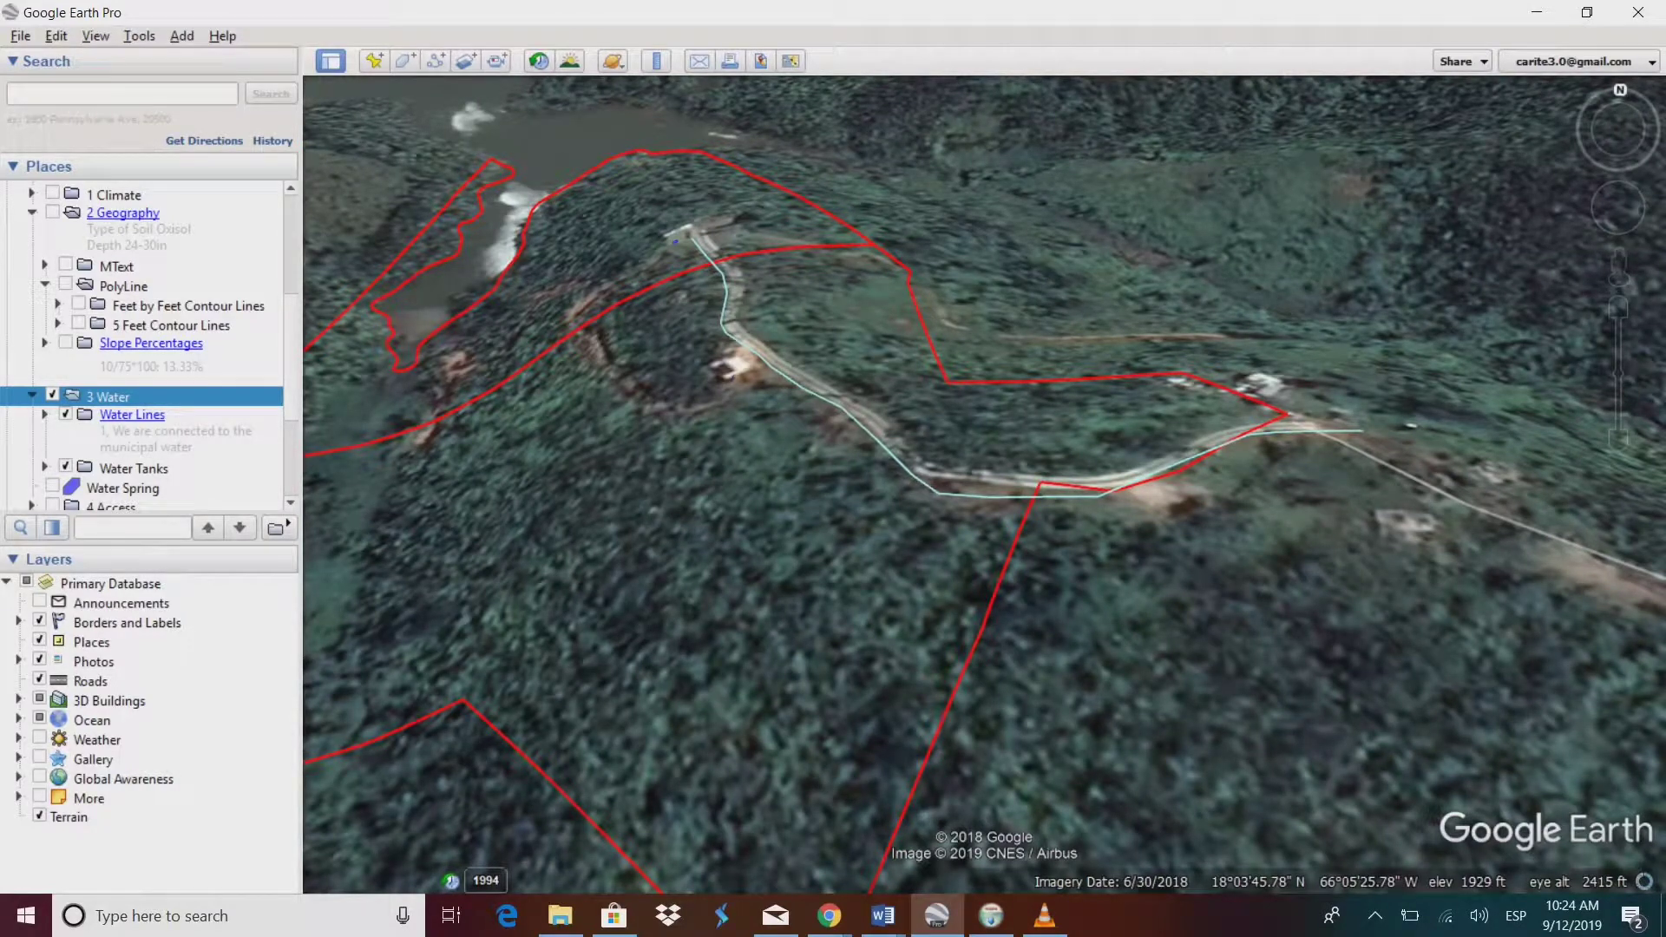
# Step: Expand the Water Tanks folder, read the Tank # 1 and Tank # 2 descriptions, and collapse the folder
pyautogui.click(45, 467)
pyautogui.click(136, 486)
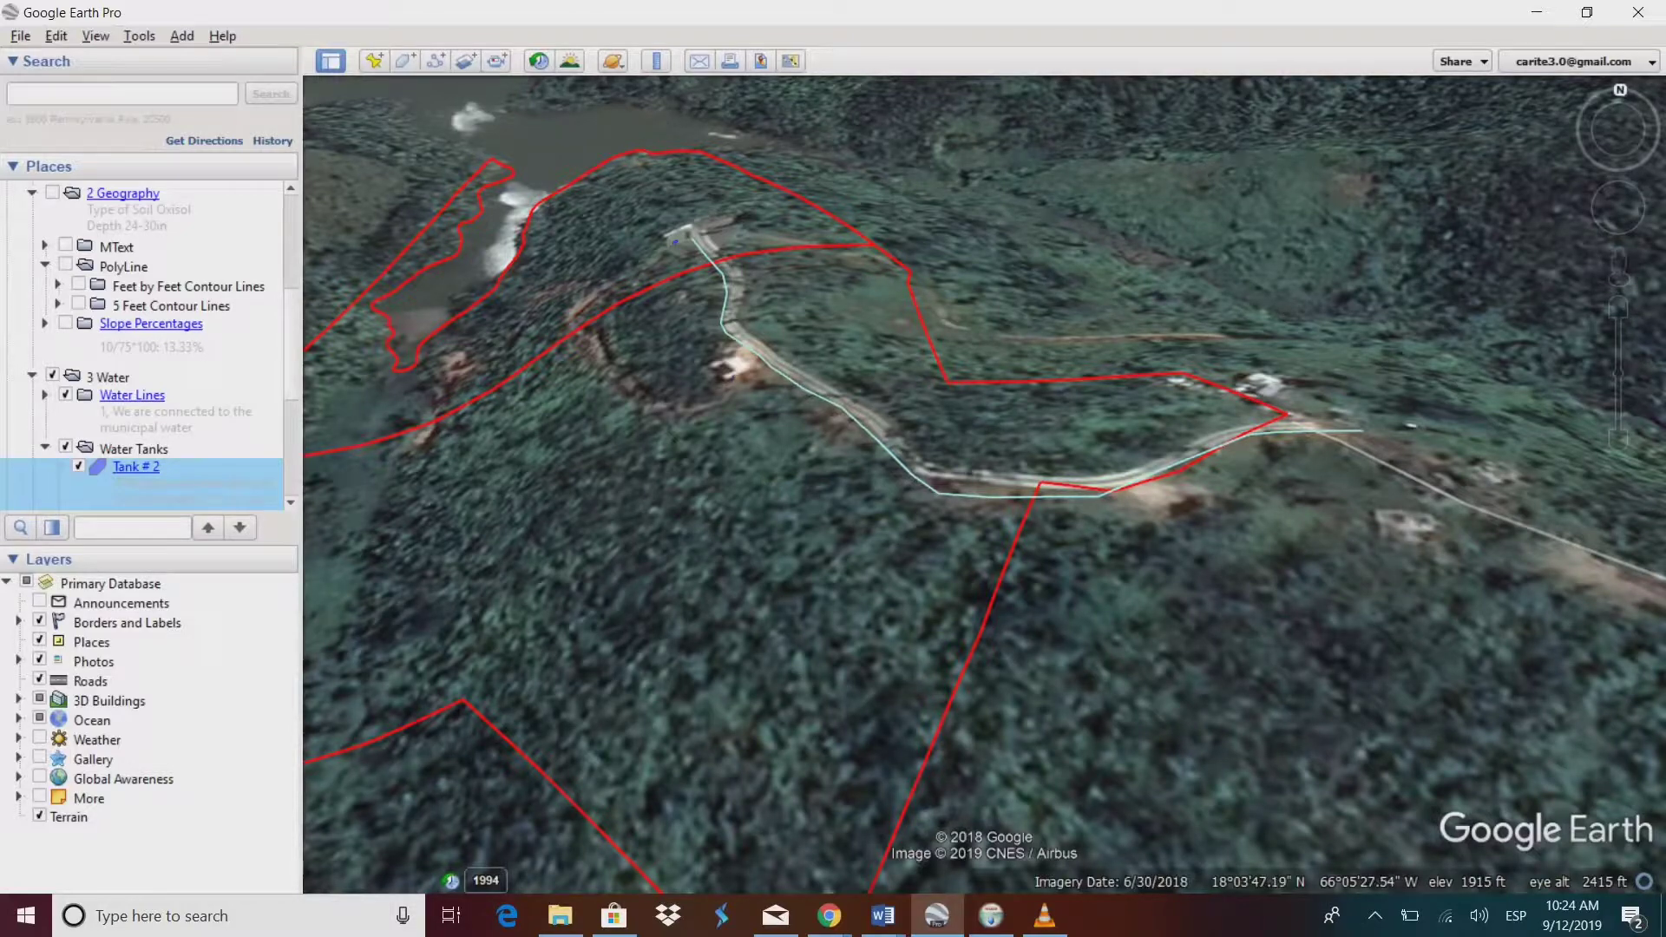
pyautogui.scroll(-2, 143, 347)
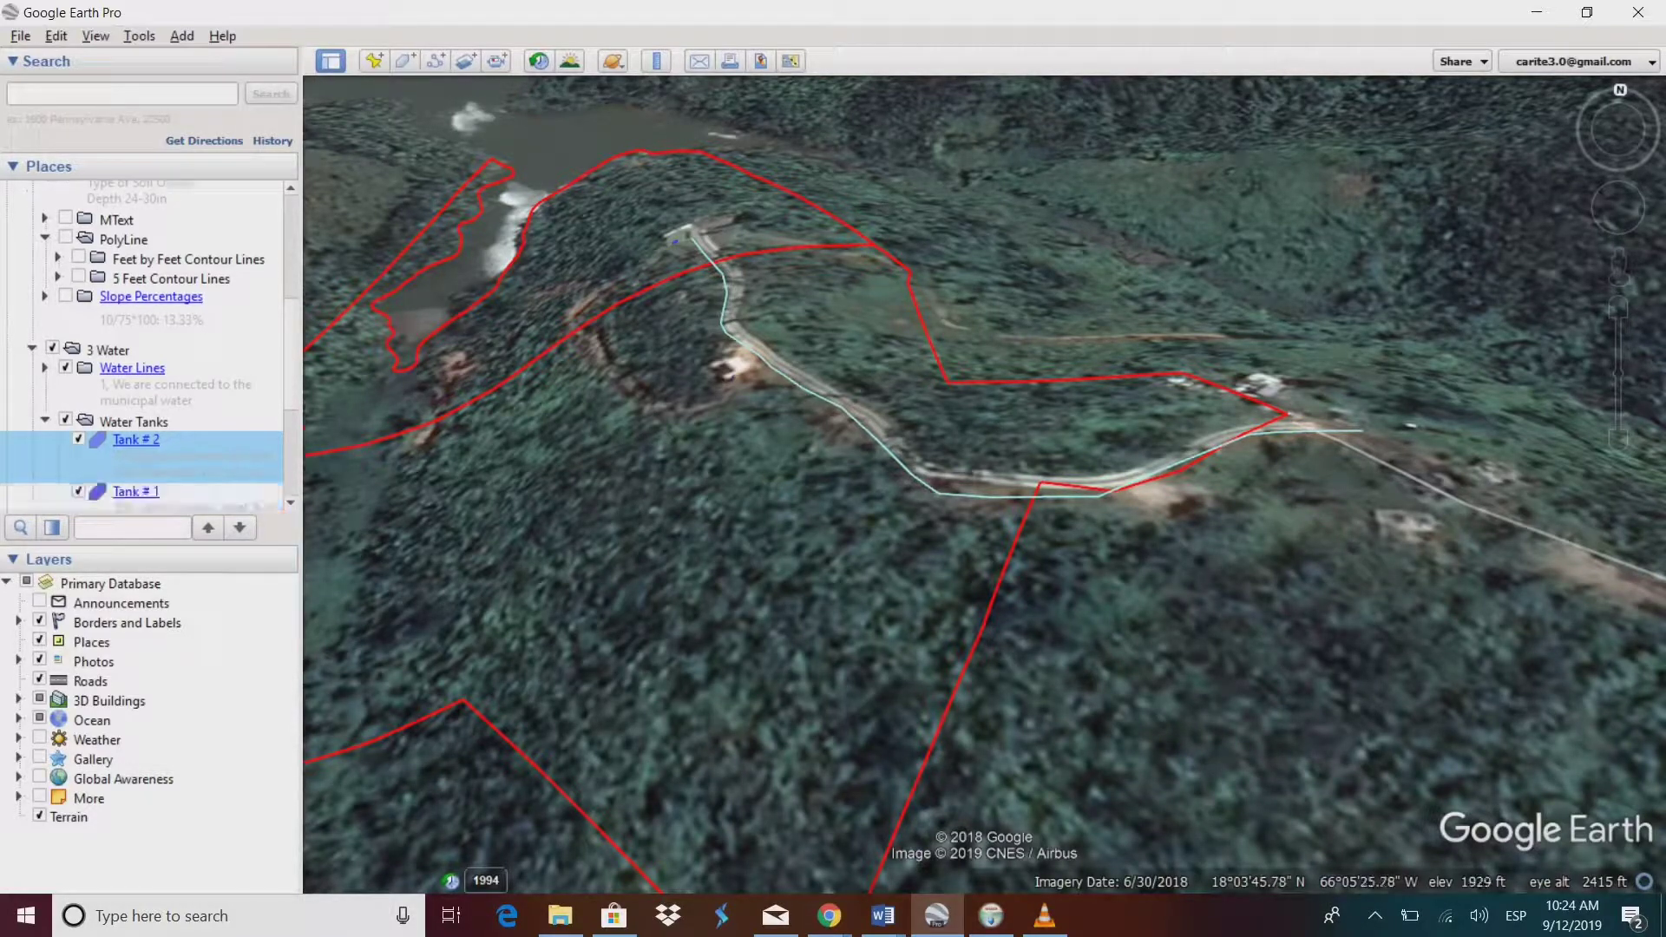
pyautogui.click(136, 465)
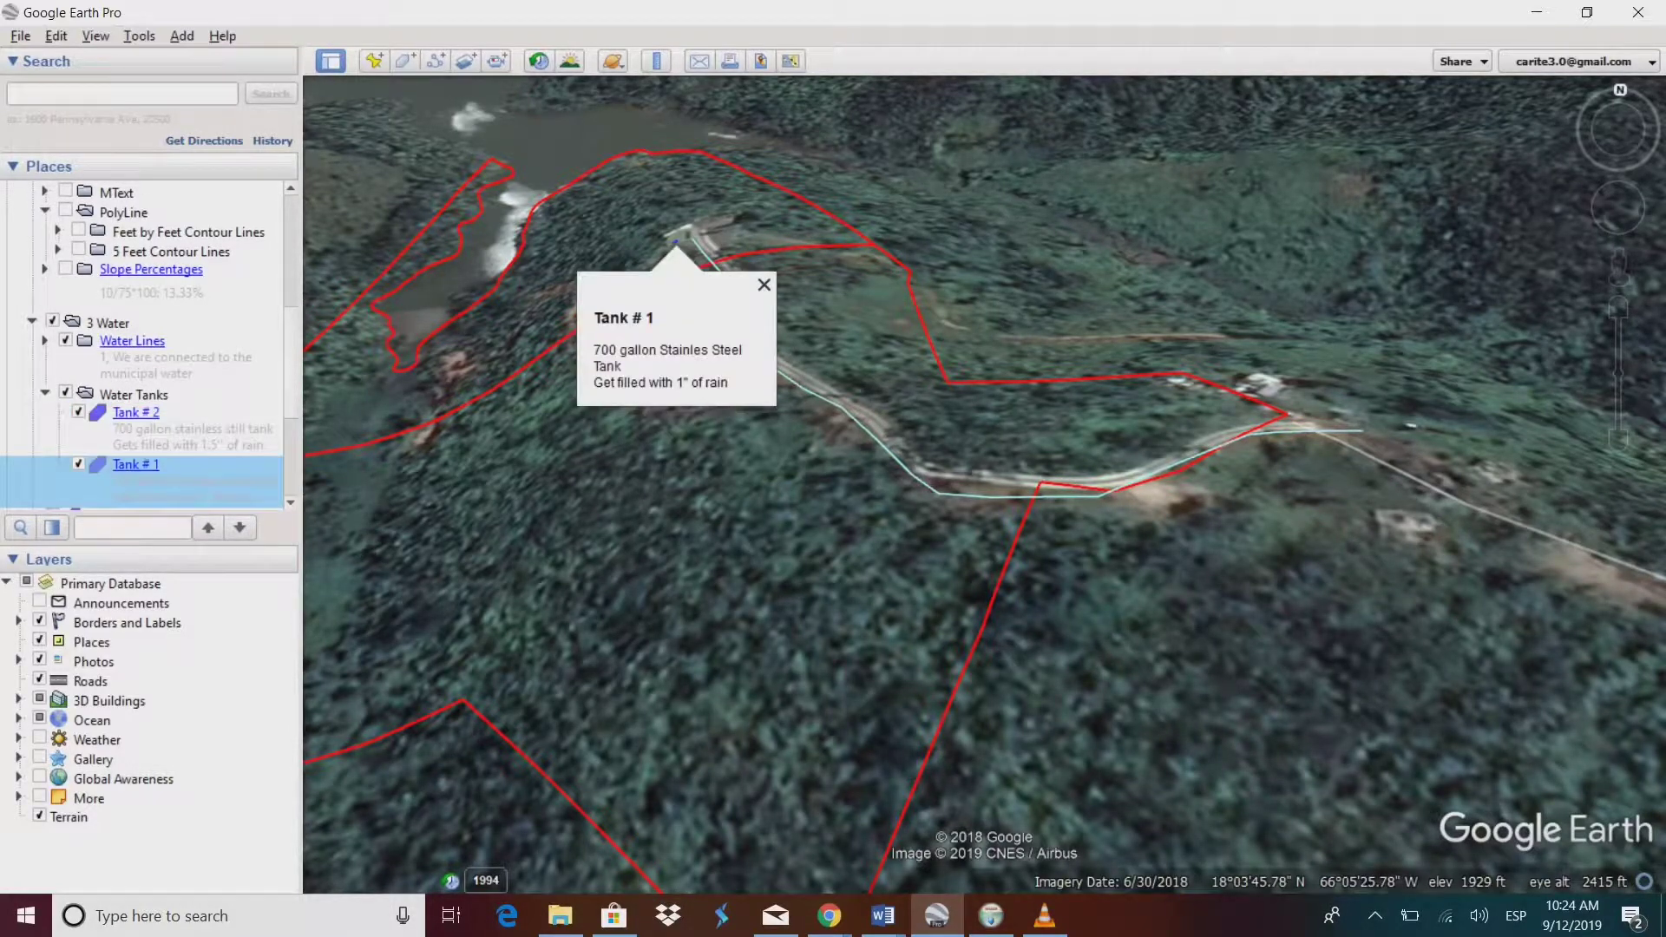
pyautogui.click(136, 413)
pyautogui.click(45, 393)
pyautogui.rightClick(47, 395)
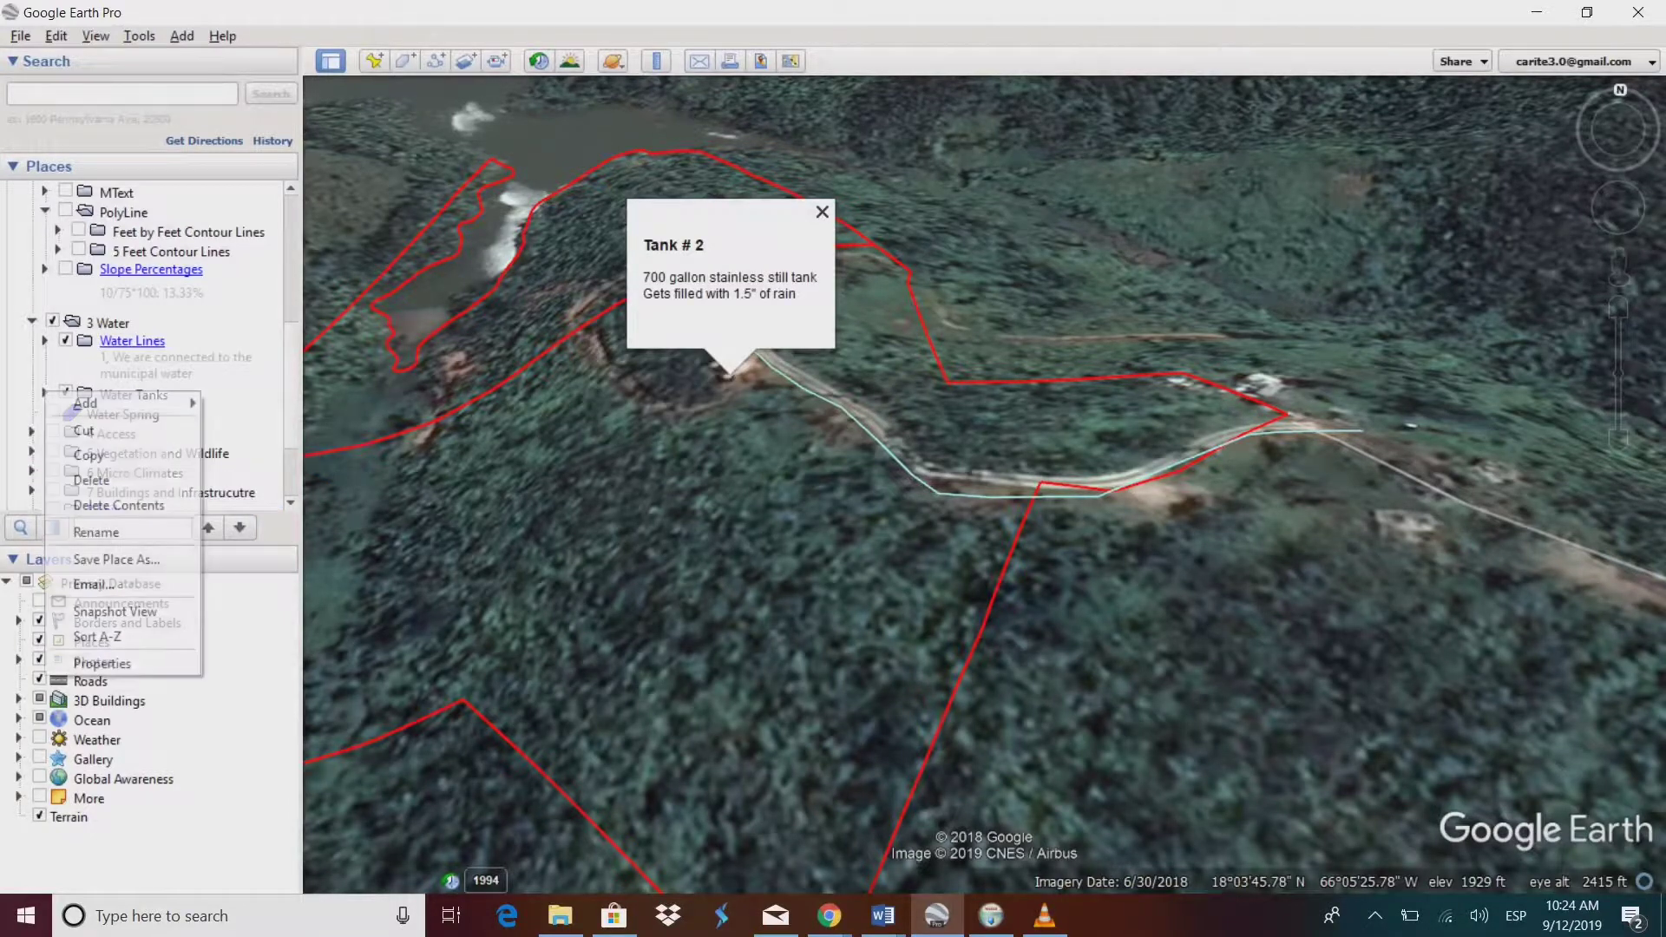
pyautogui.click(38, 414)
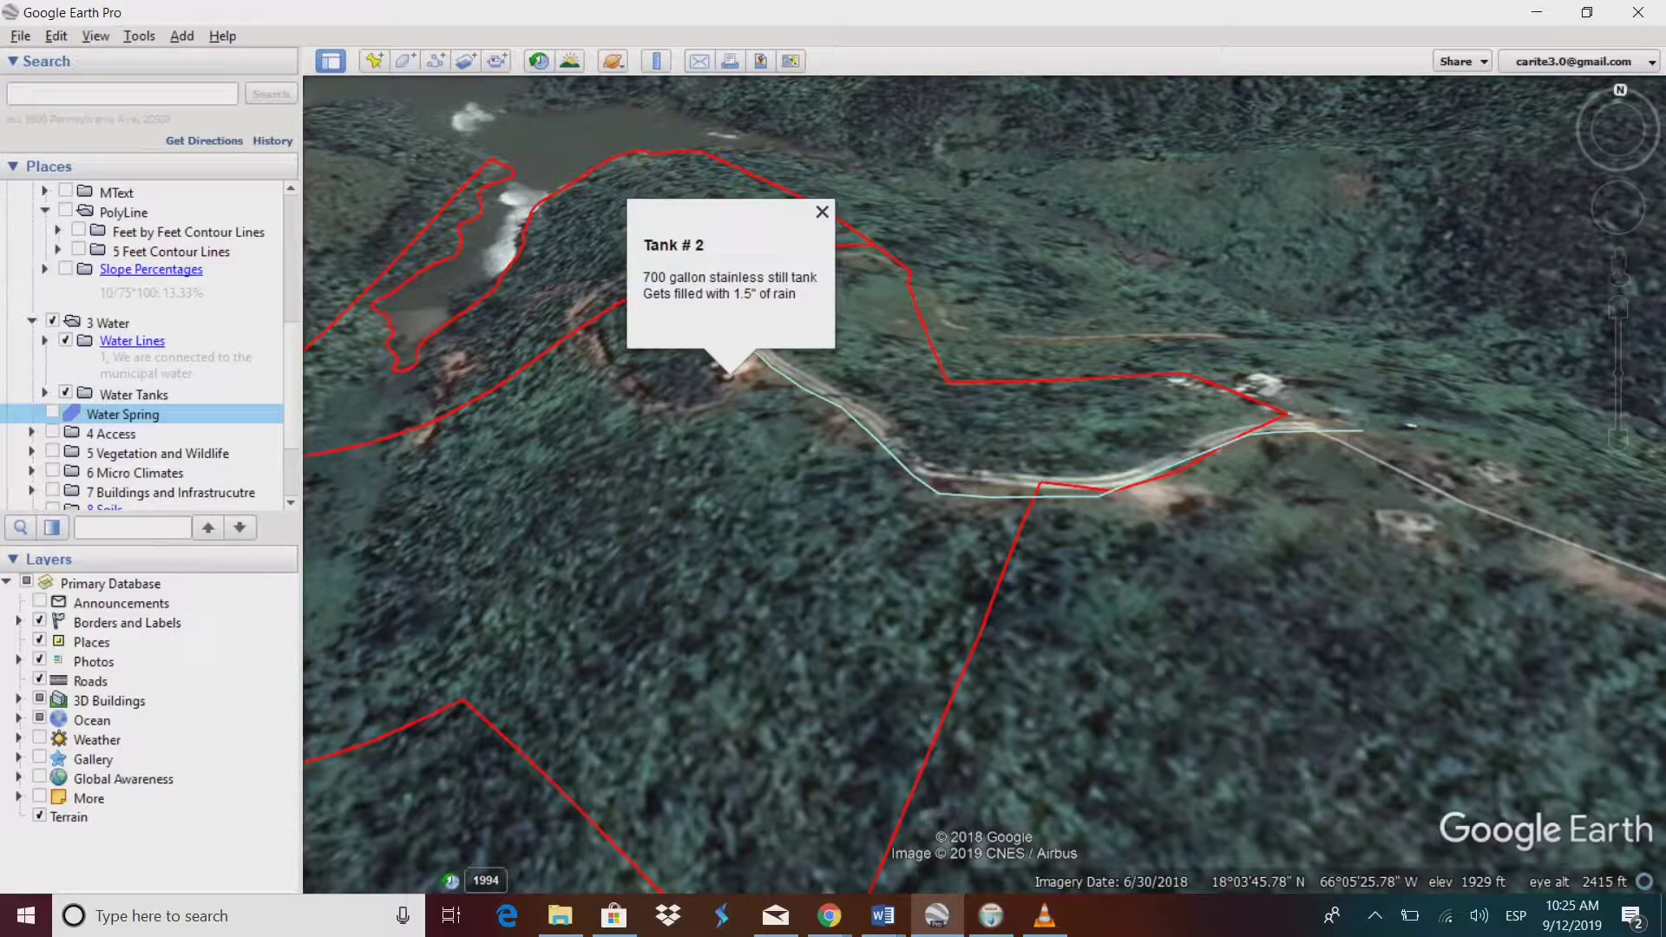
# Step: Hide the 3 Water folder and display the whole 4 Access folder over the property
pyautogui.click(53, 321)
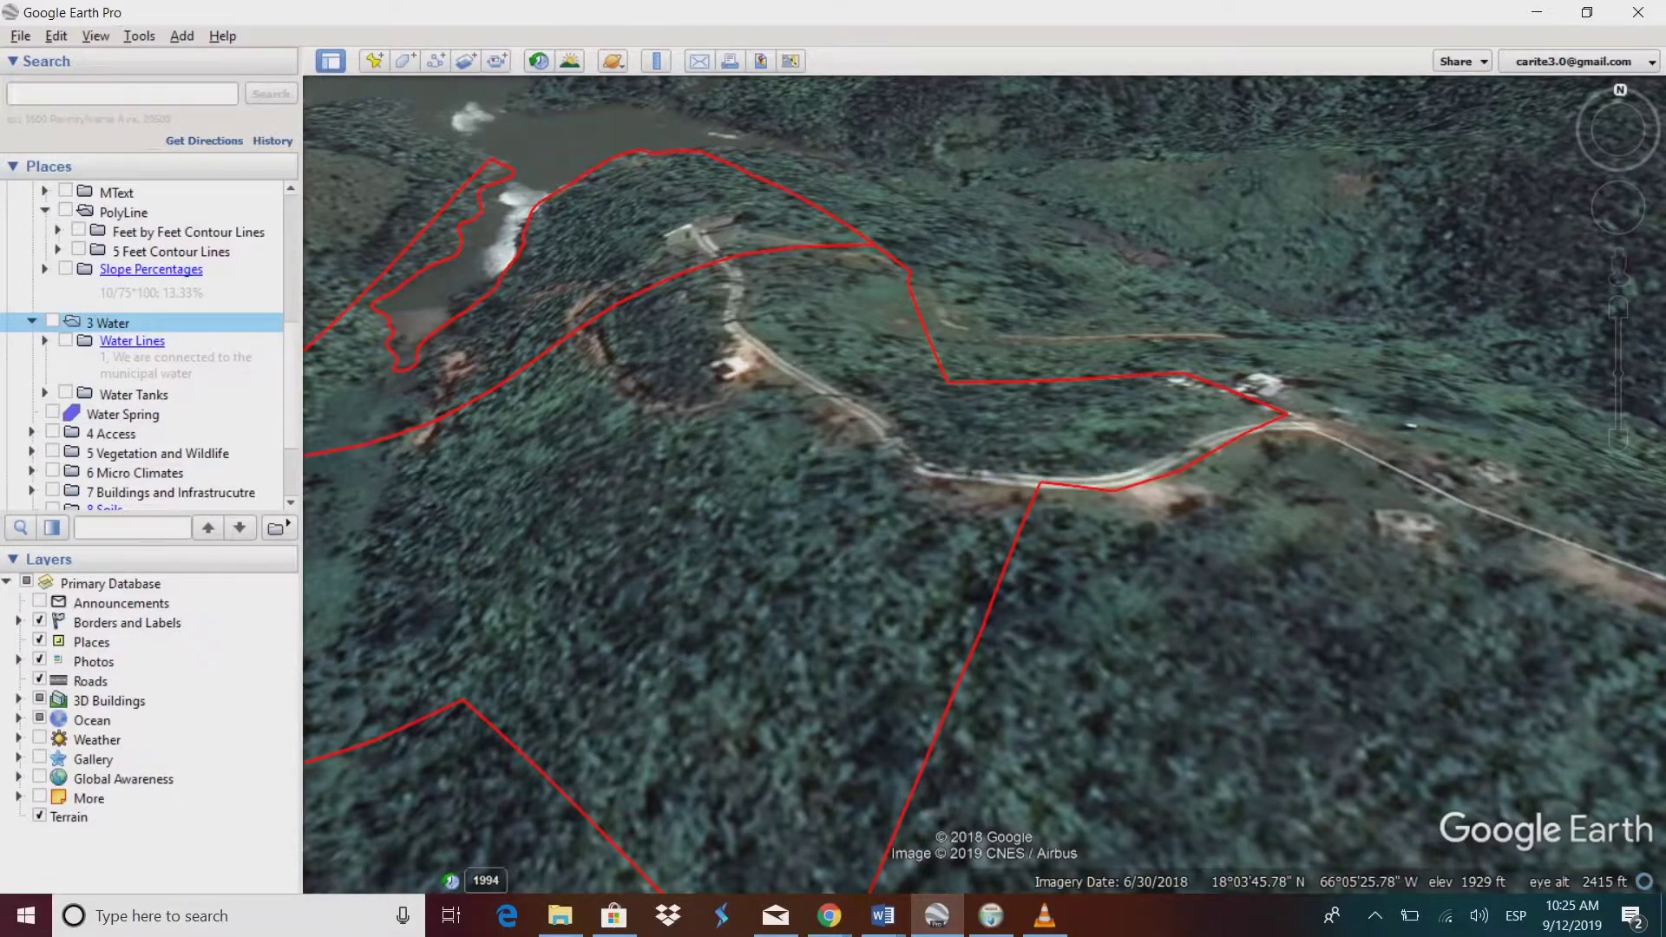
pyautogui.click(53, 432)
pyautogui.moveTo(451, 464); pyautogui.dragTo(594, 527)
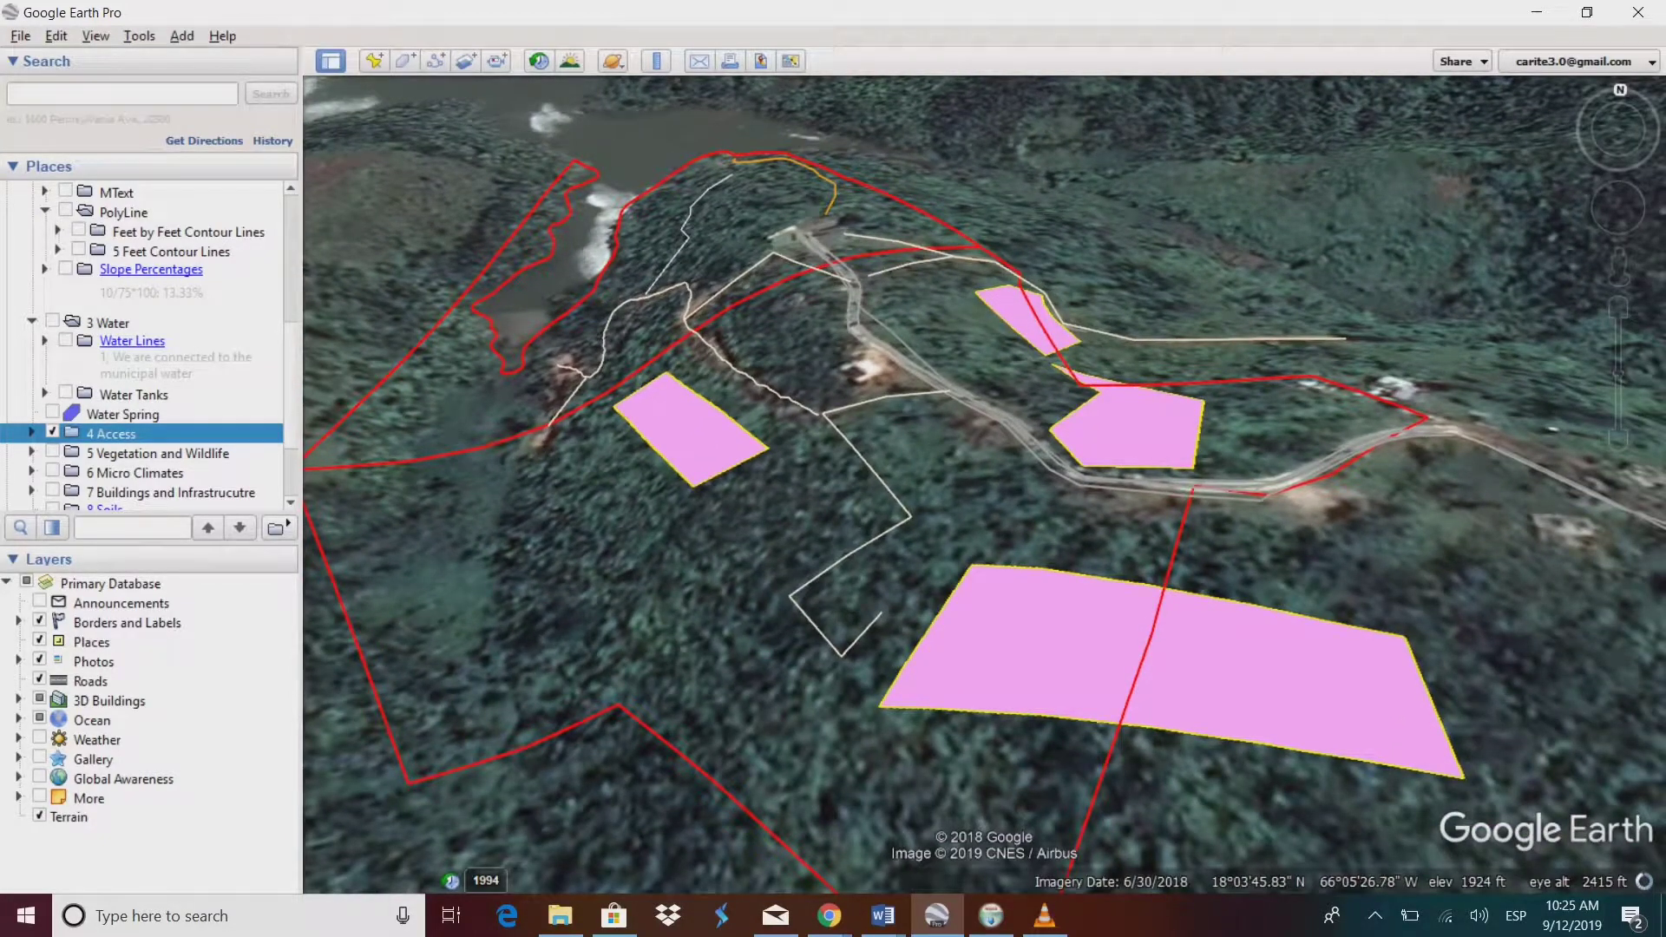
# Step: Expand the 4 Access folder, clear its display, and show only Kubota Paths, Car Roads and Walking Paths
pyautogui.click(32, 433)
pyautogui.press('space')
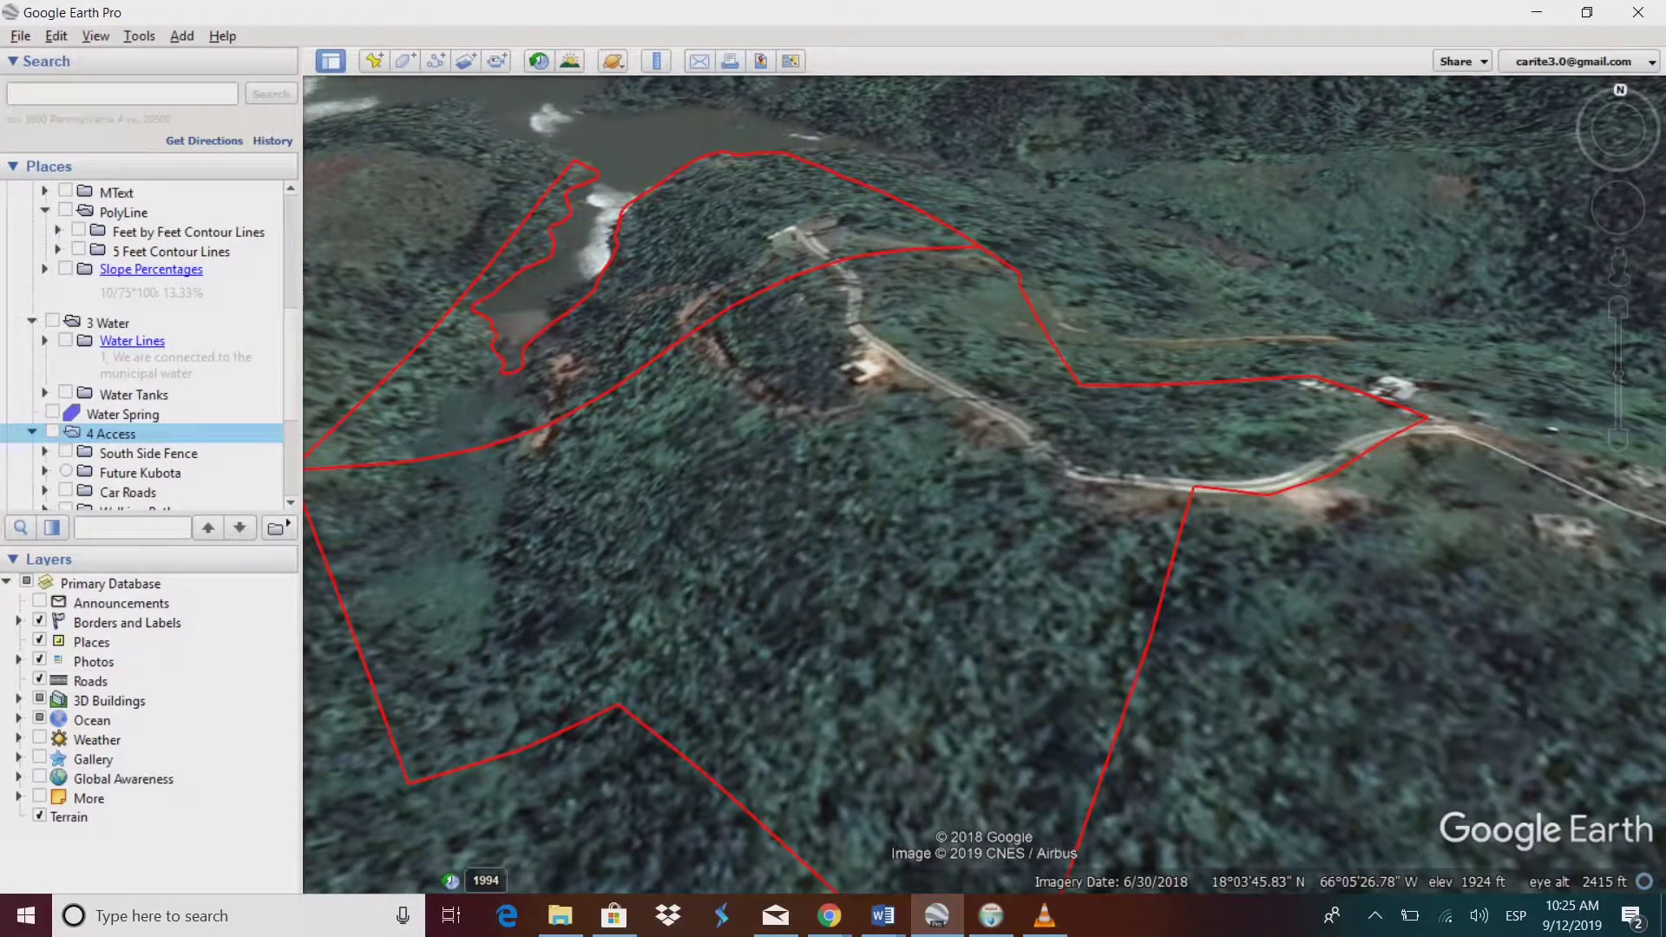
pyautogui.scroll(-4, 146, 347)
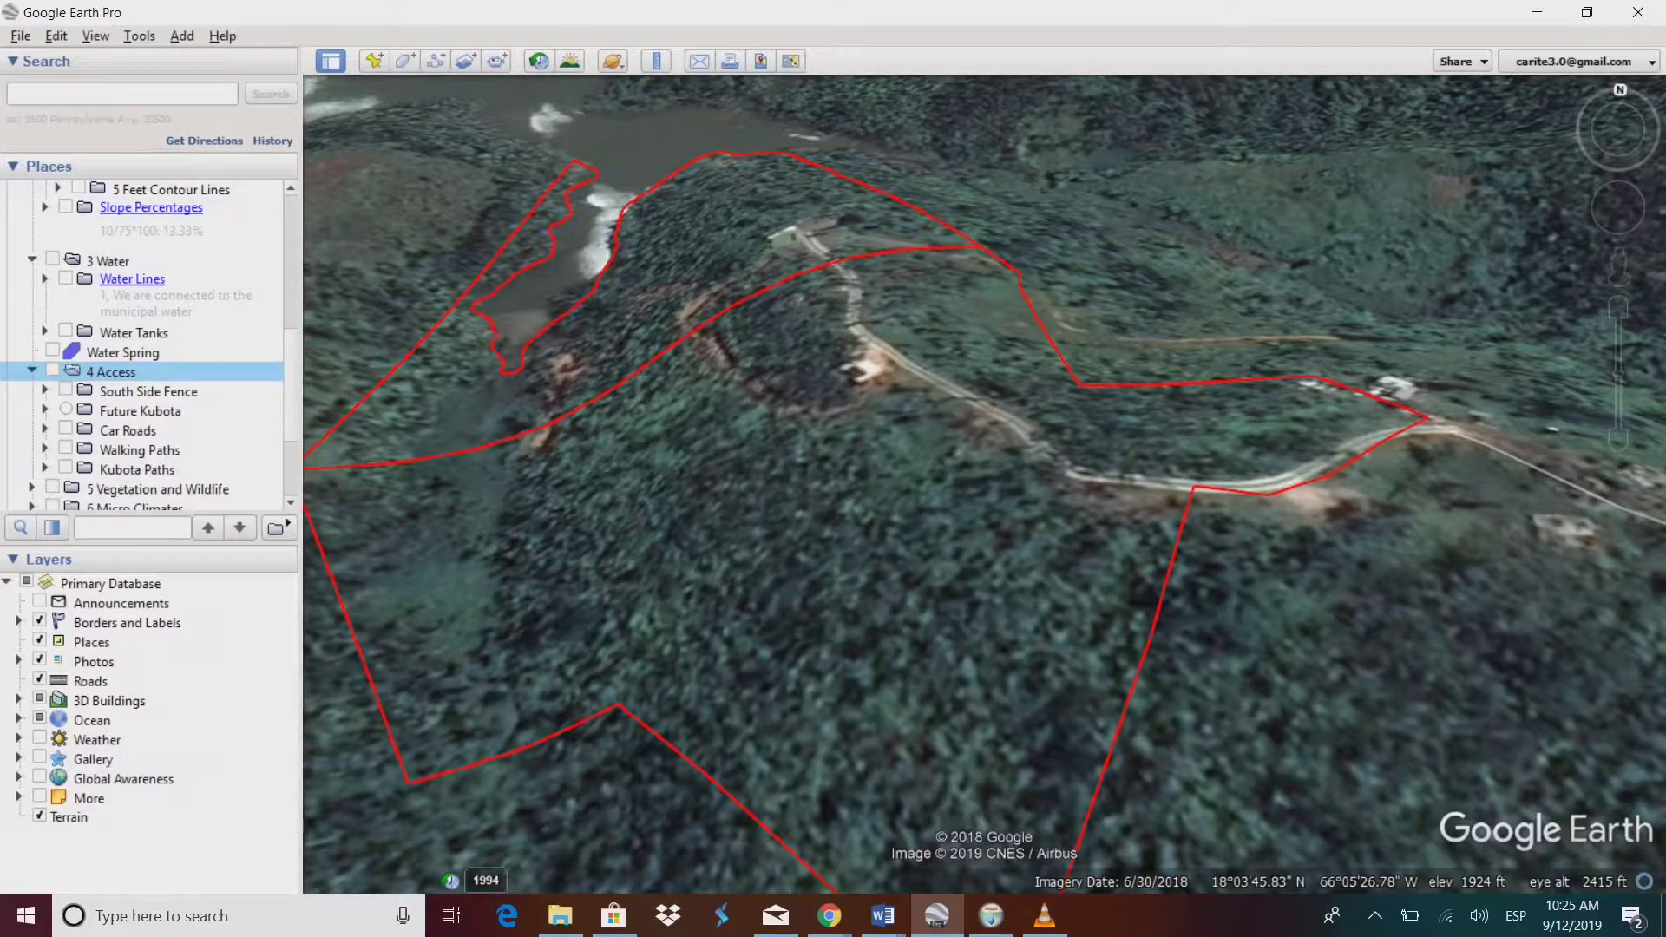
pyautogui.scroll(-1, 147, 347)
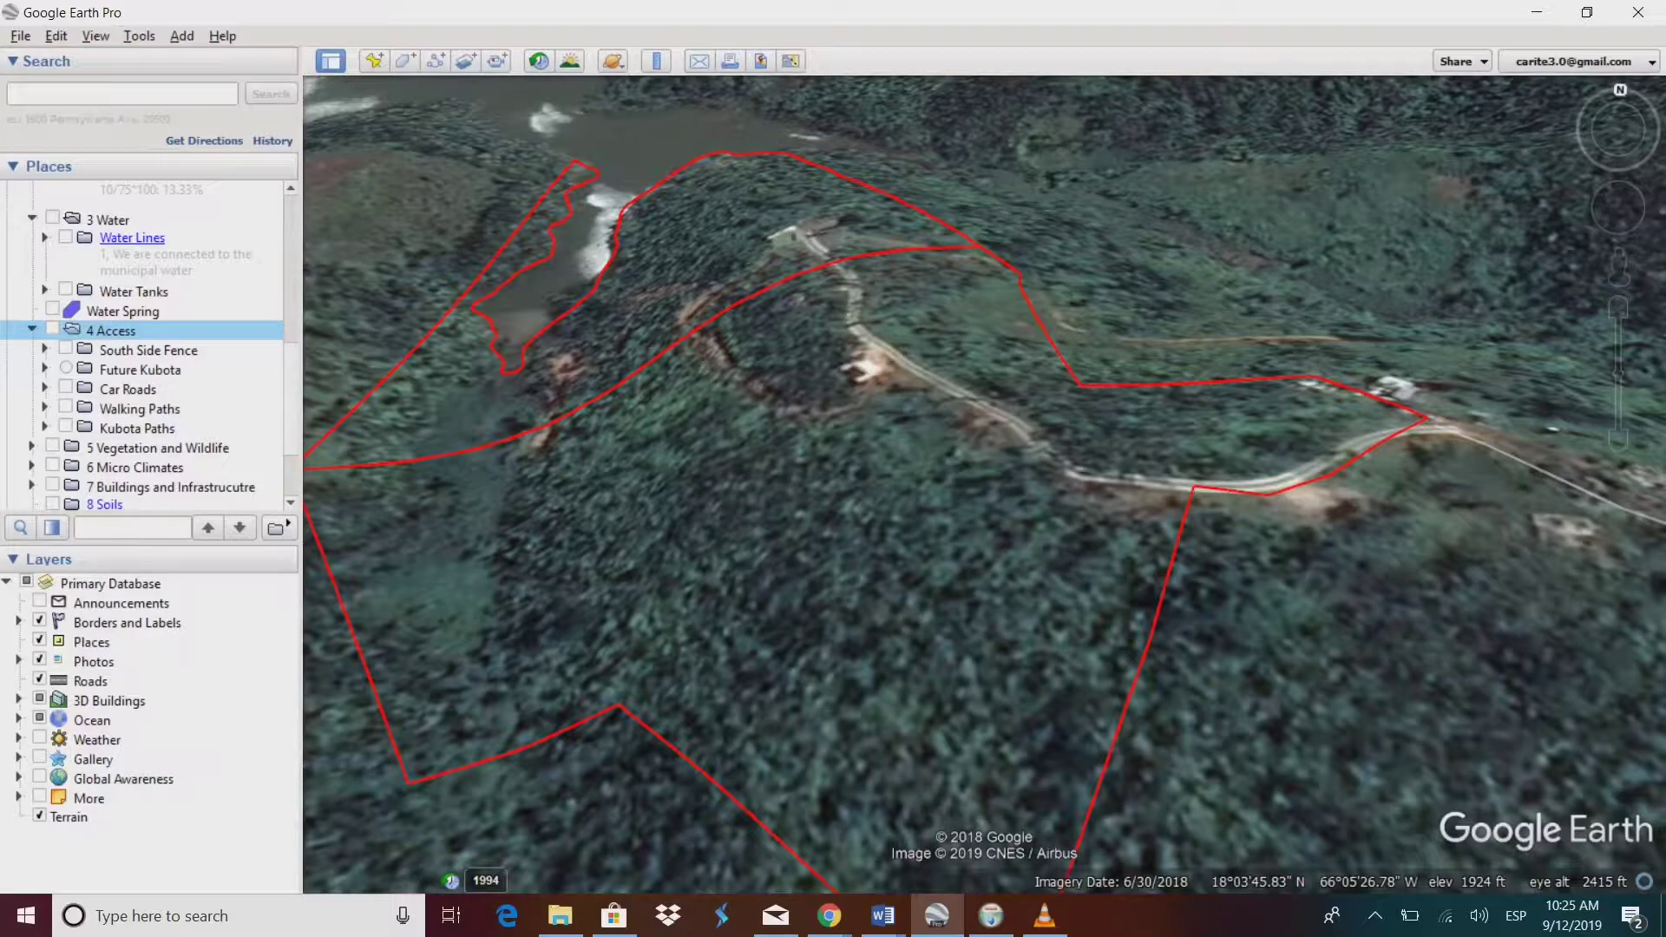
pyautogui.click(65, 427)
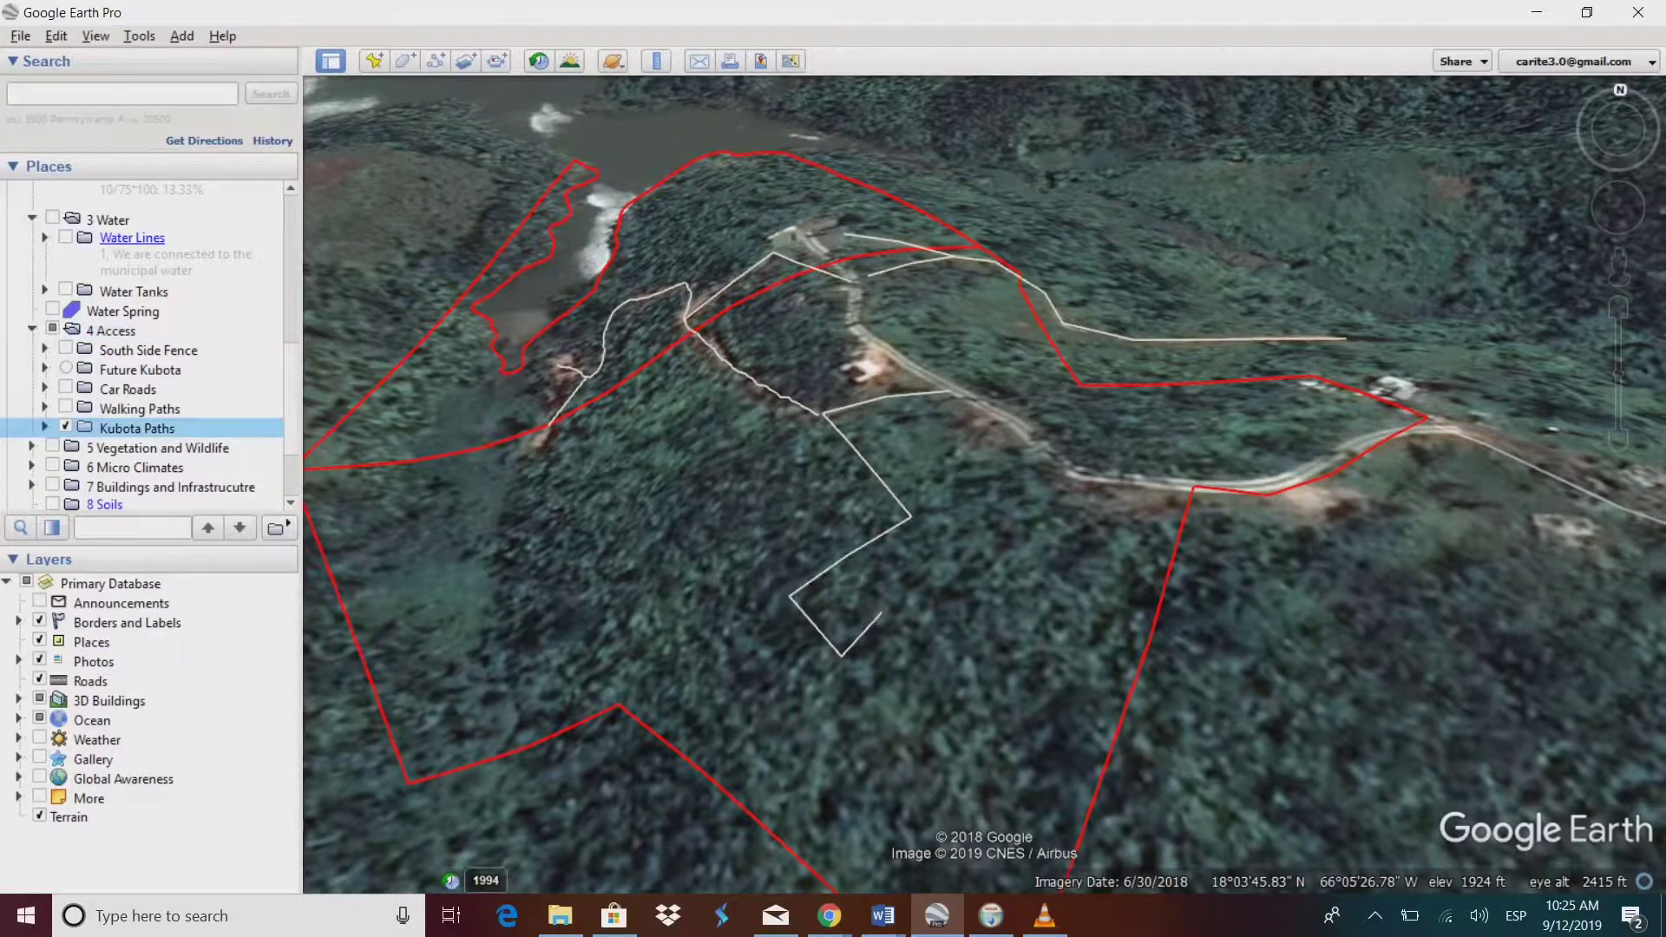
pyautogui.click(65, 388)
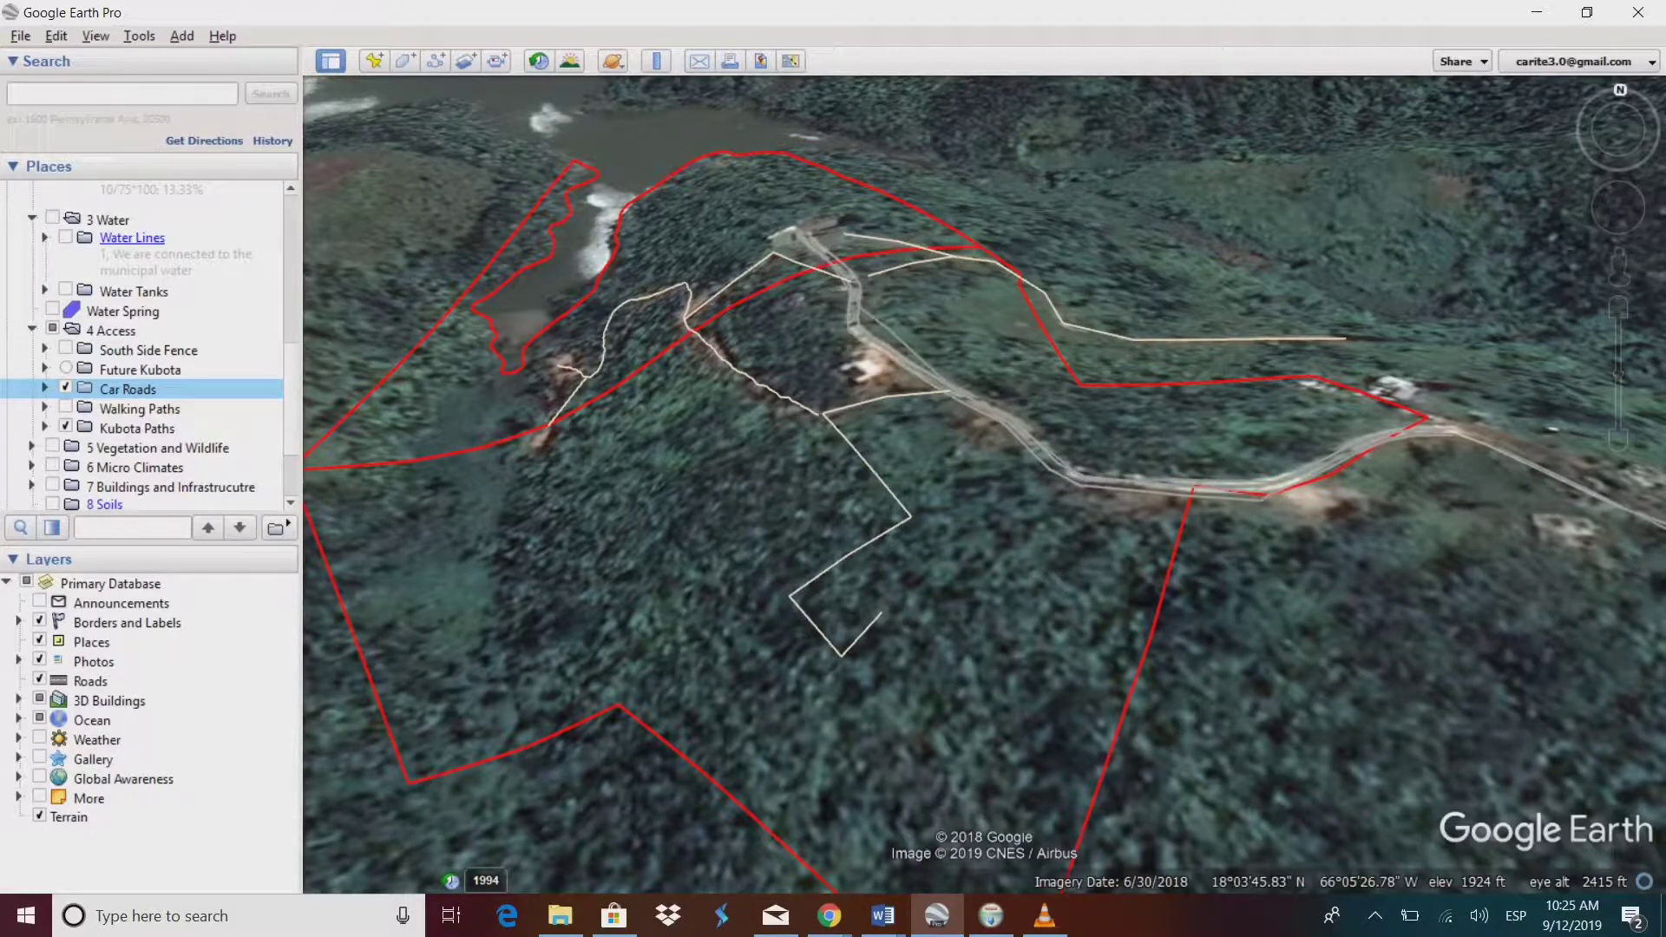
pyautogui.click(65, 407)
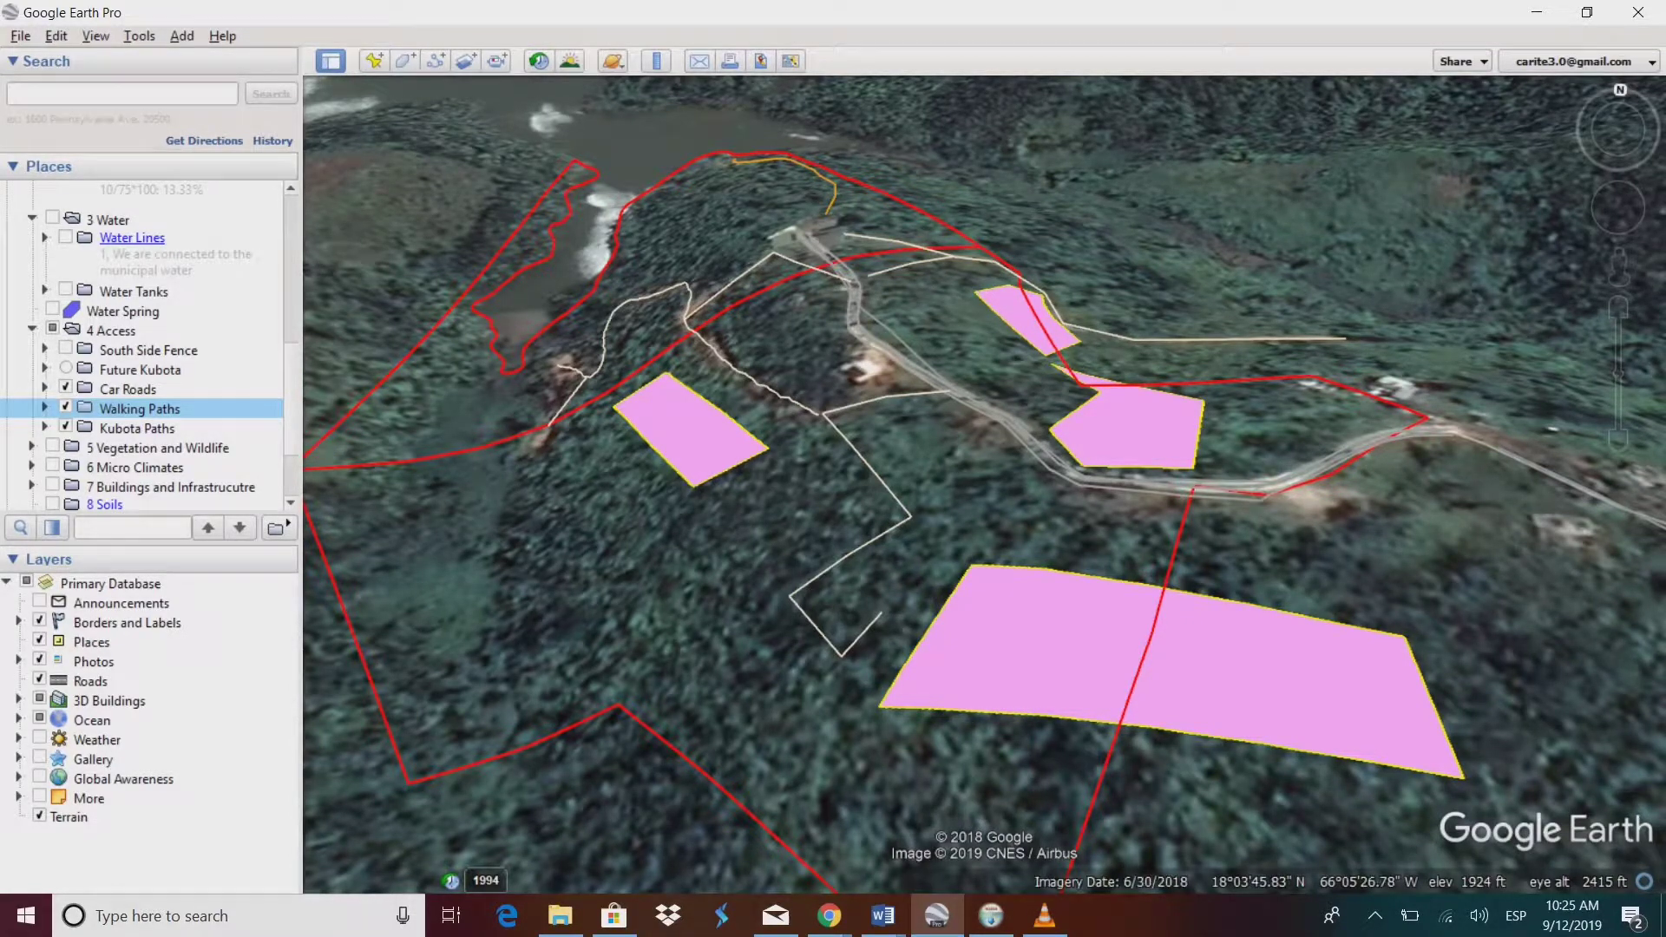
# Step: Expand Walking Paths, toggle the Walkin Path to Lake off and on to point it out, and hide Future Areas
pyautogui.scroll(-1, 108, 499)
pyautogui.click(45, 403)
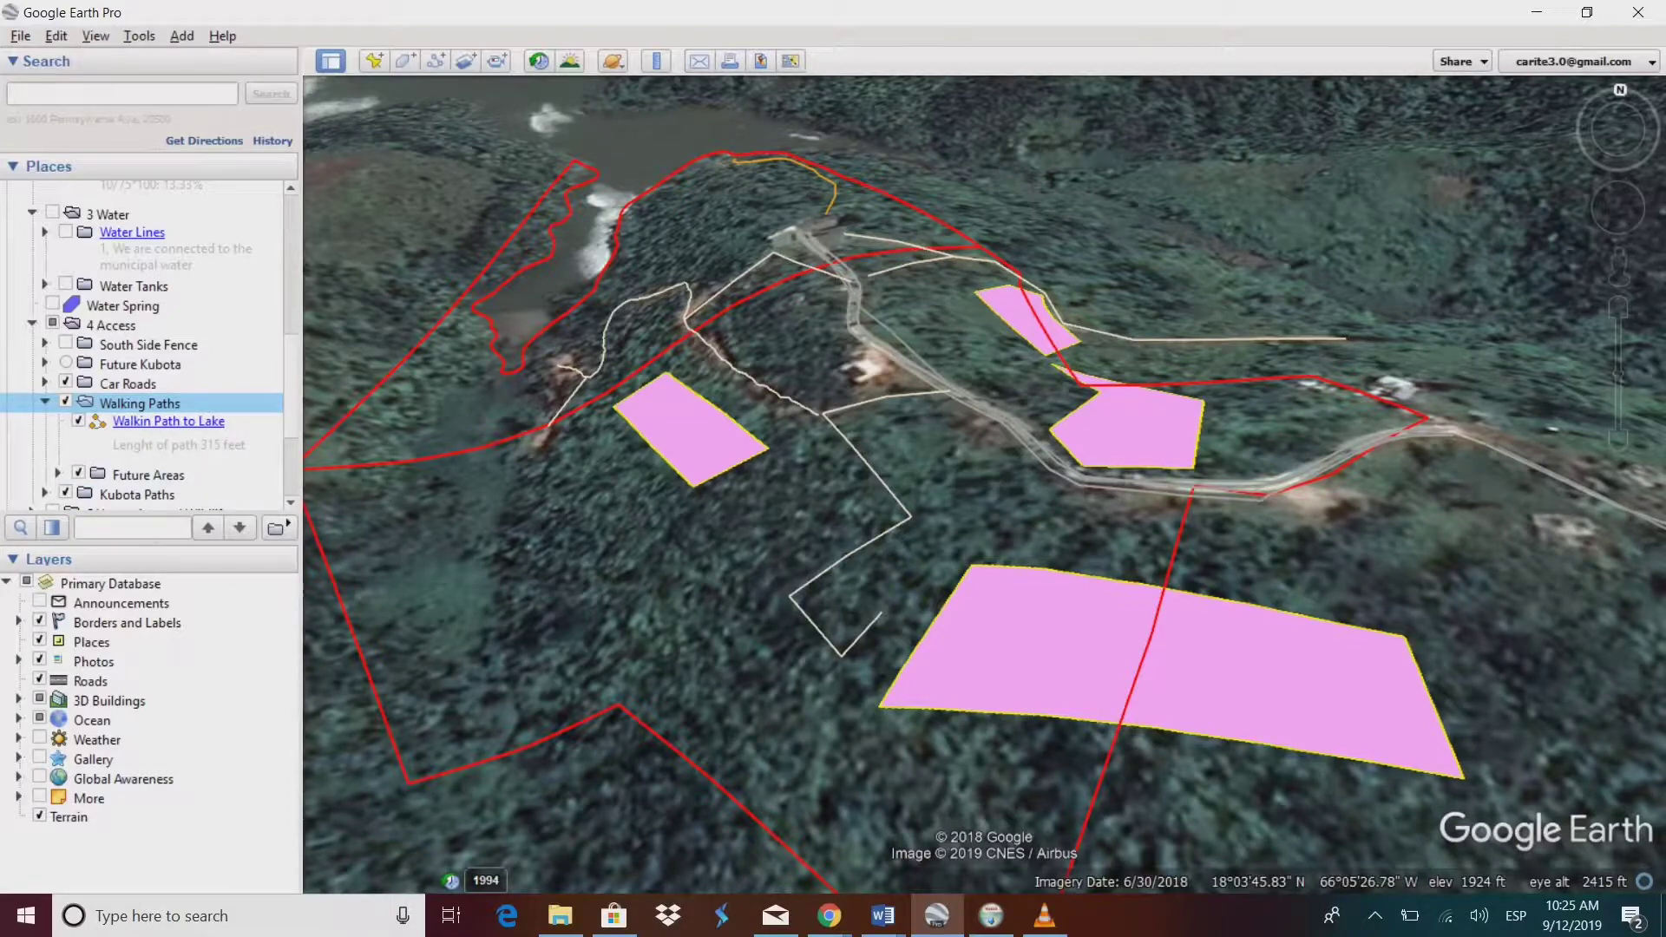
pyautogui.click(78, 421)
pyautogui.click(78, 421)
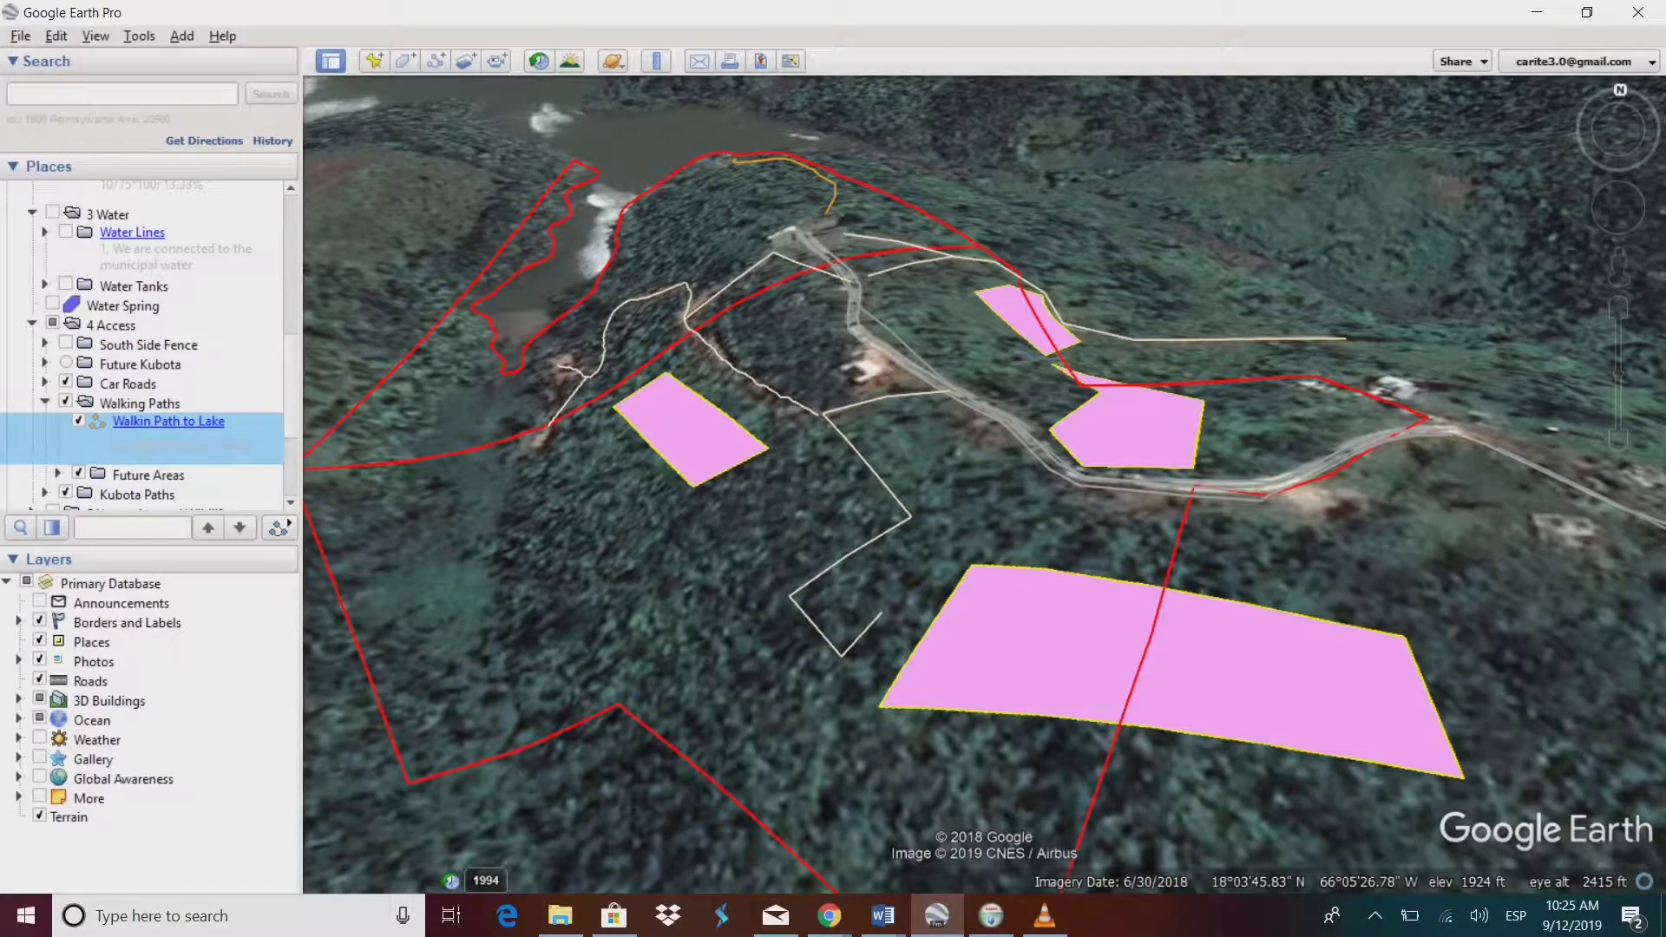
pyautogui.click(78, 474)
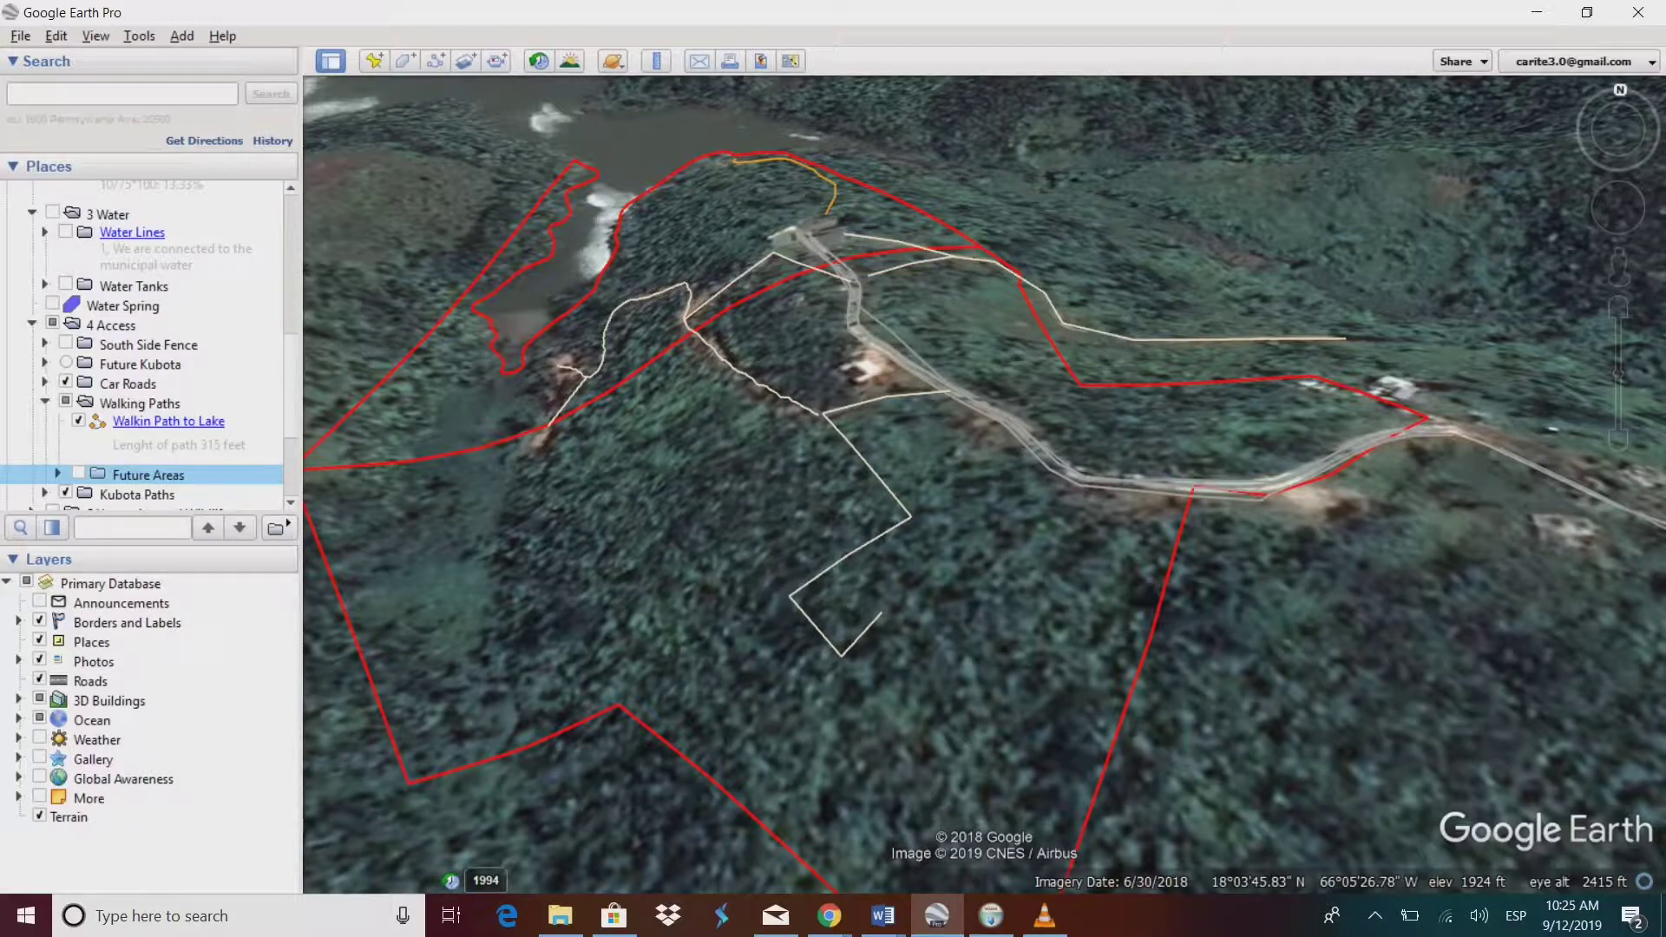
# Step: Hide Car Roads and the rest of the 4 Access folder
pyautogui.click(66, 381)
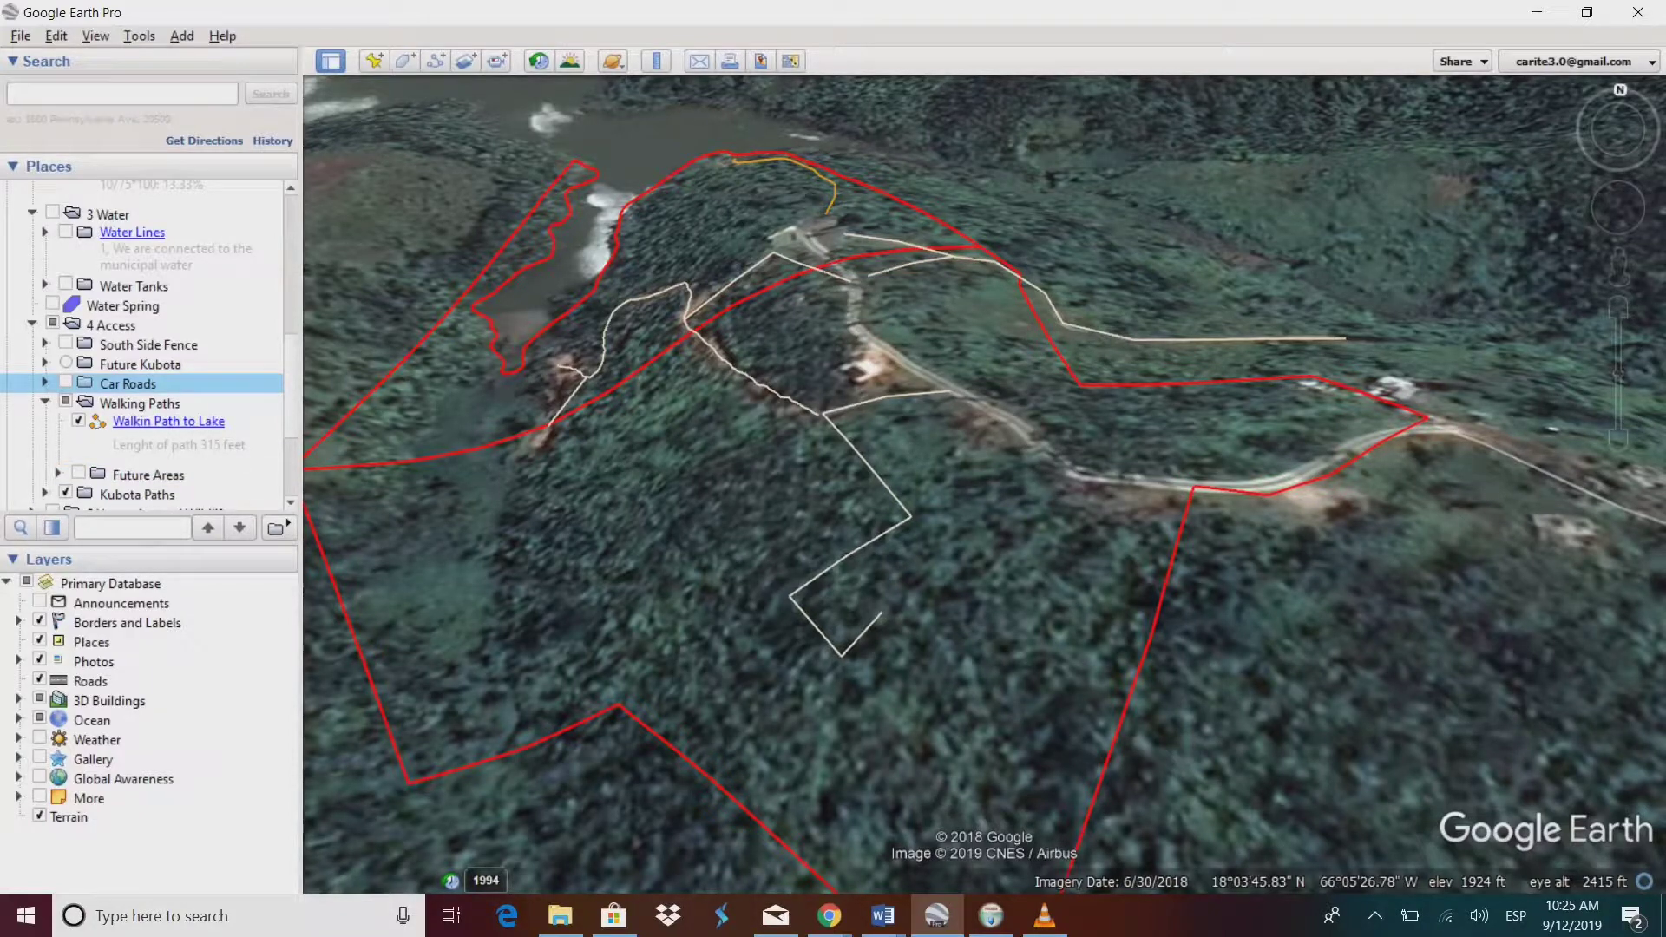
pyautogui.click(52, 323)
pyautogui.scroll(-1, 54, 325)
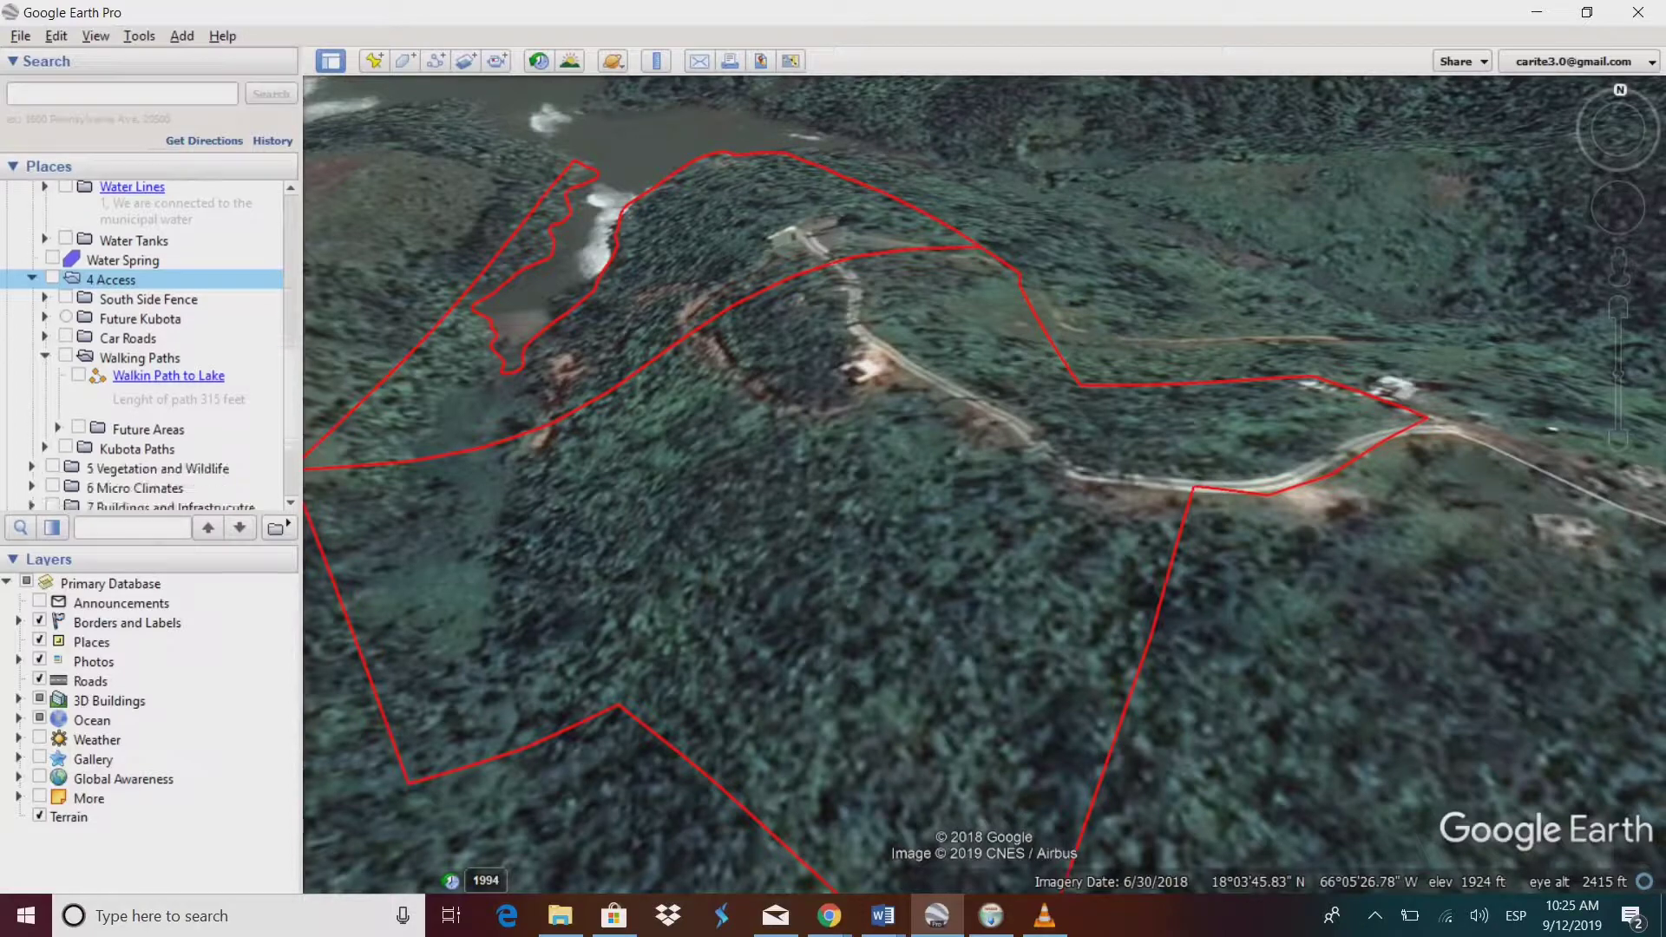
# Step: Show Current Growing Zones from 5 Vegetation and Wildlife together with Future Areas from Walking Paths, and leave only Future Areas displayed
pyautogui.scroll(-2, 148, 347)
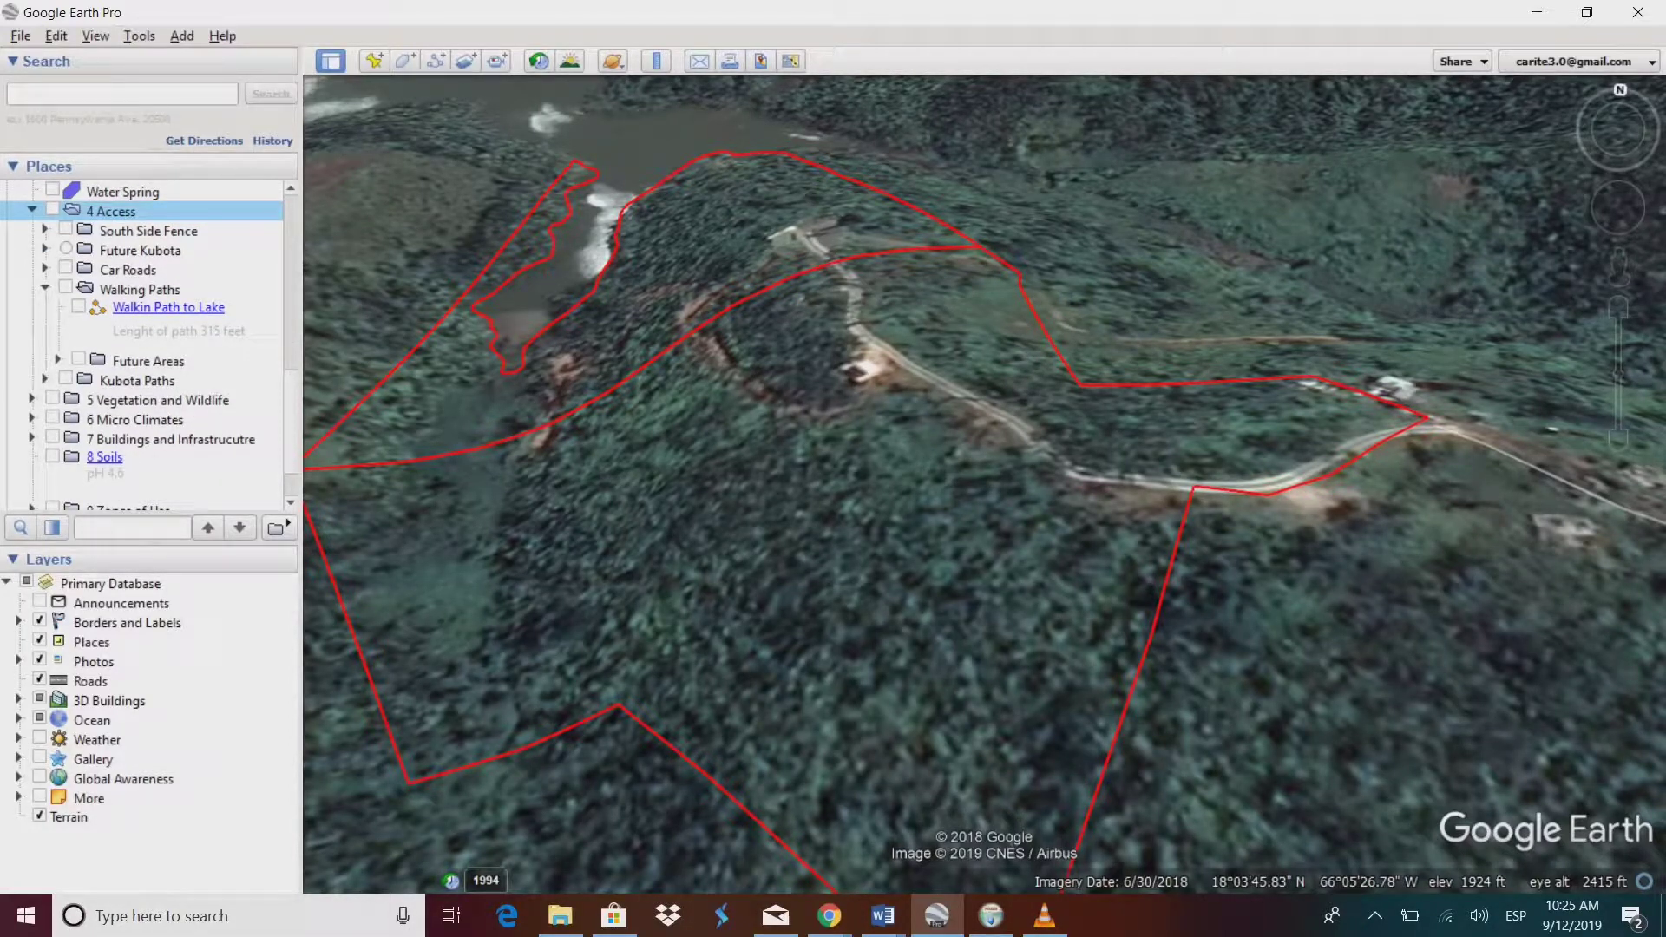
pyautogui.click(157, 400)
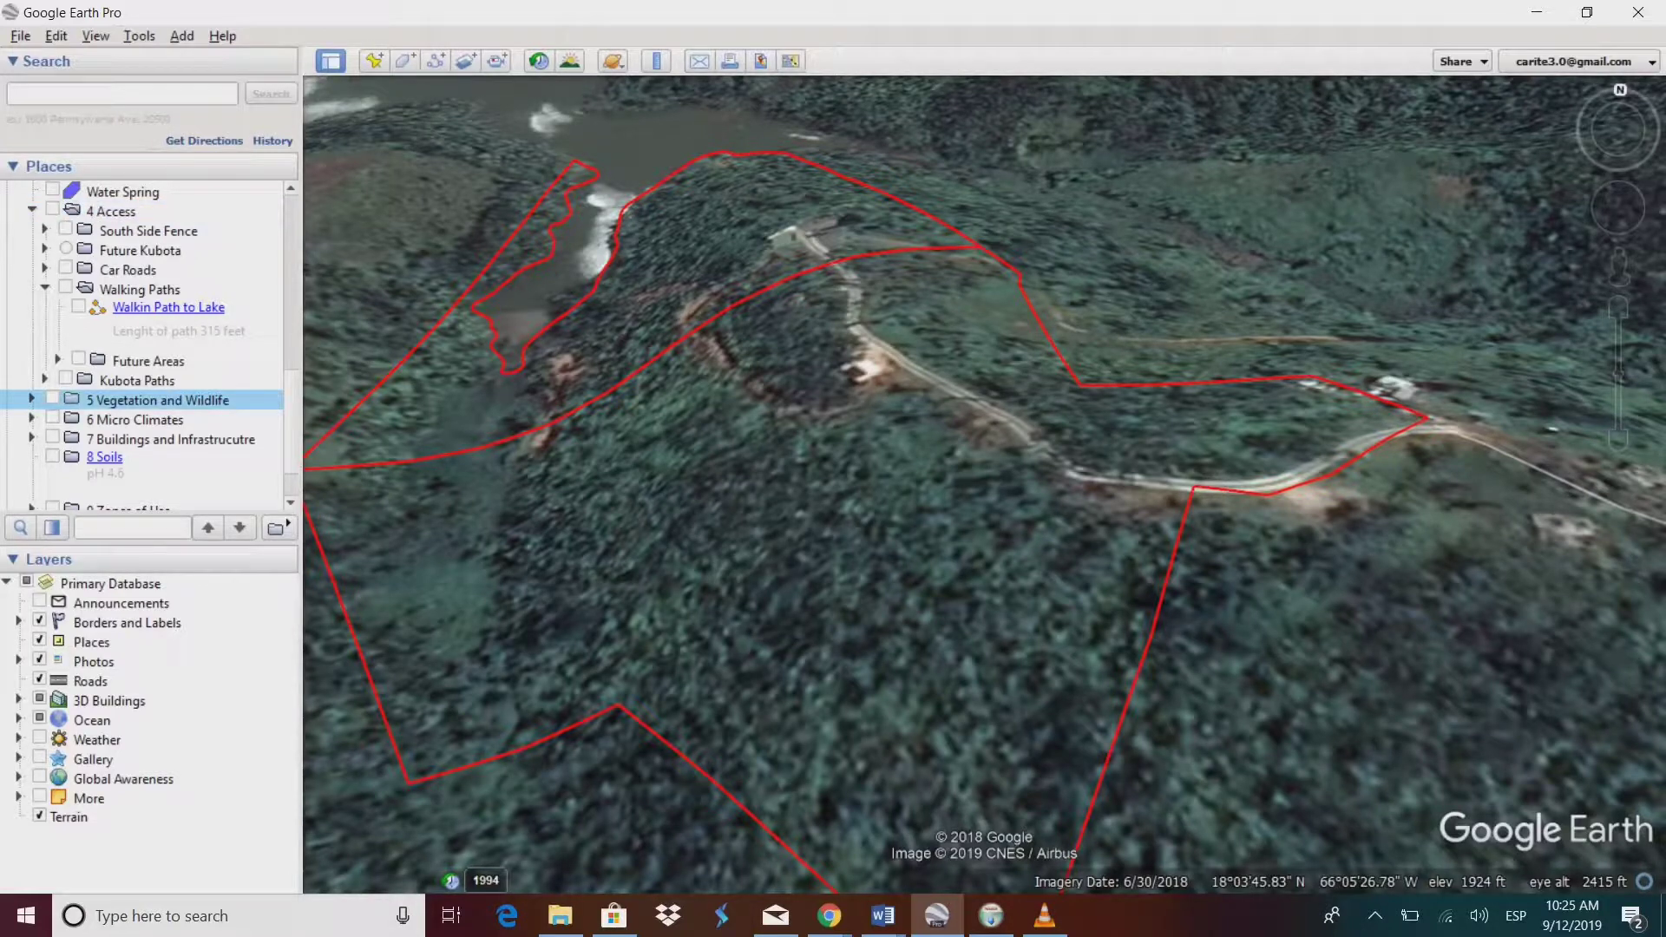
pyautogui.press('Right')
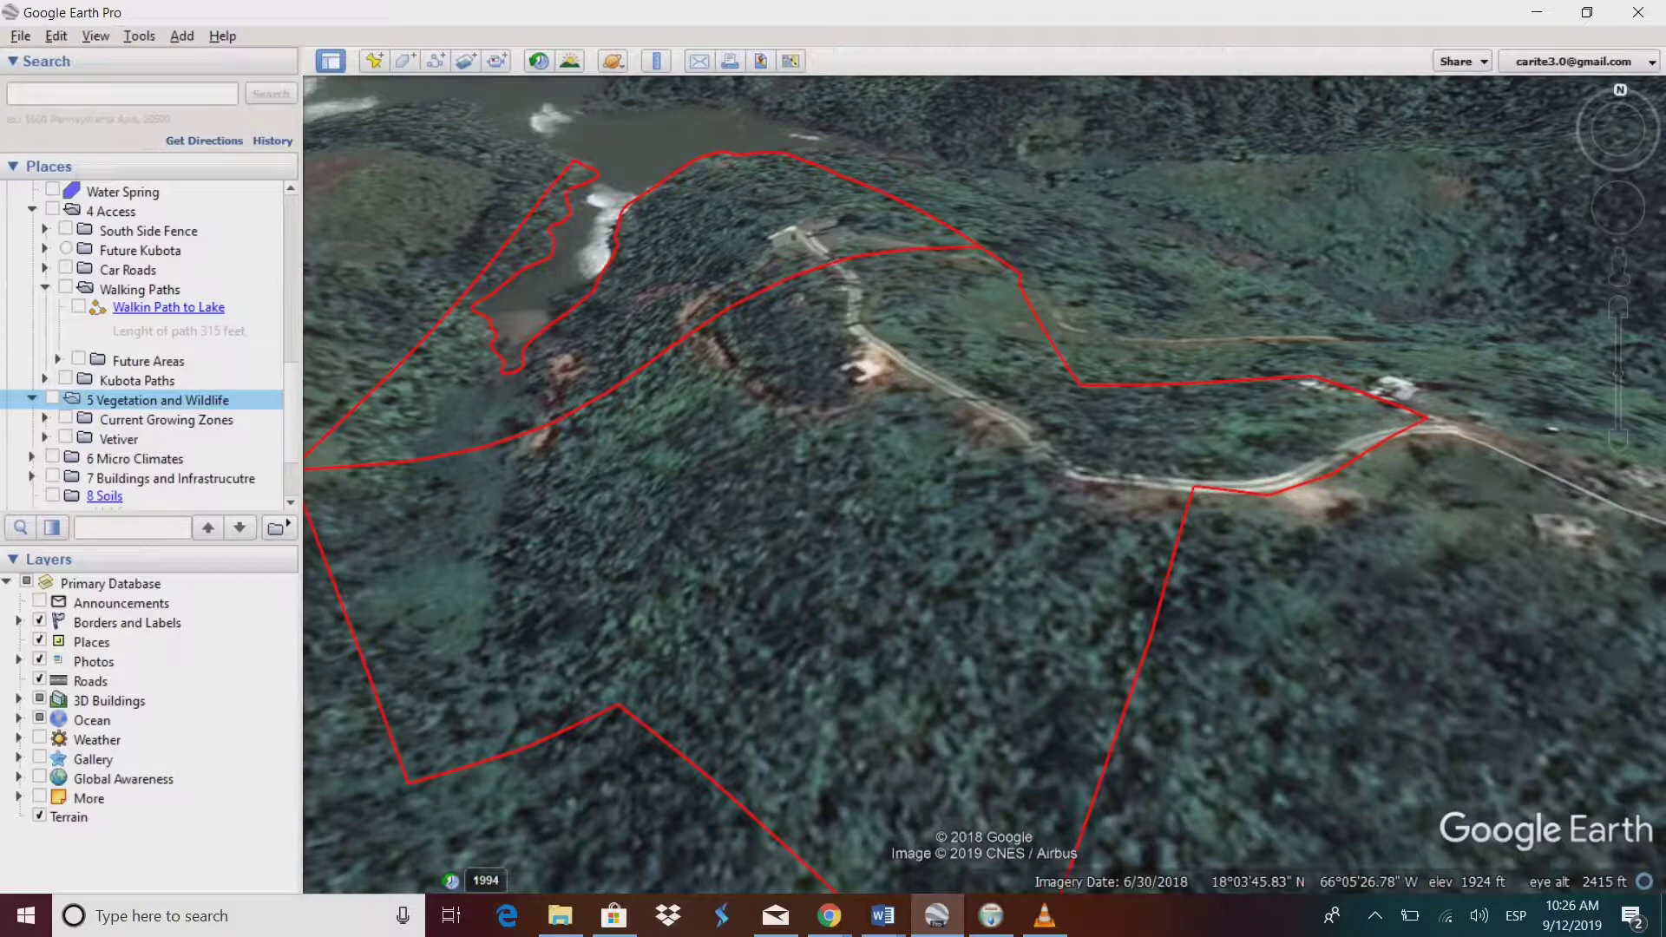
pyautogui.click(65, 418)
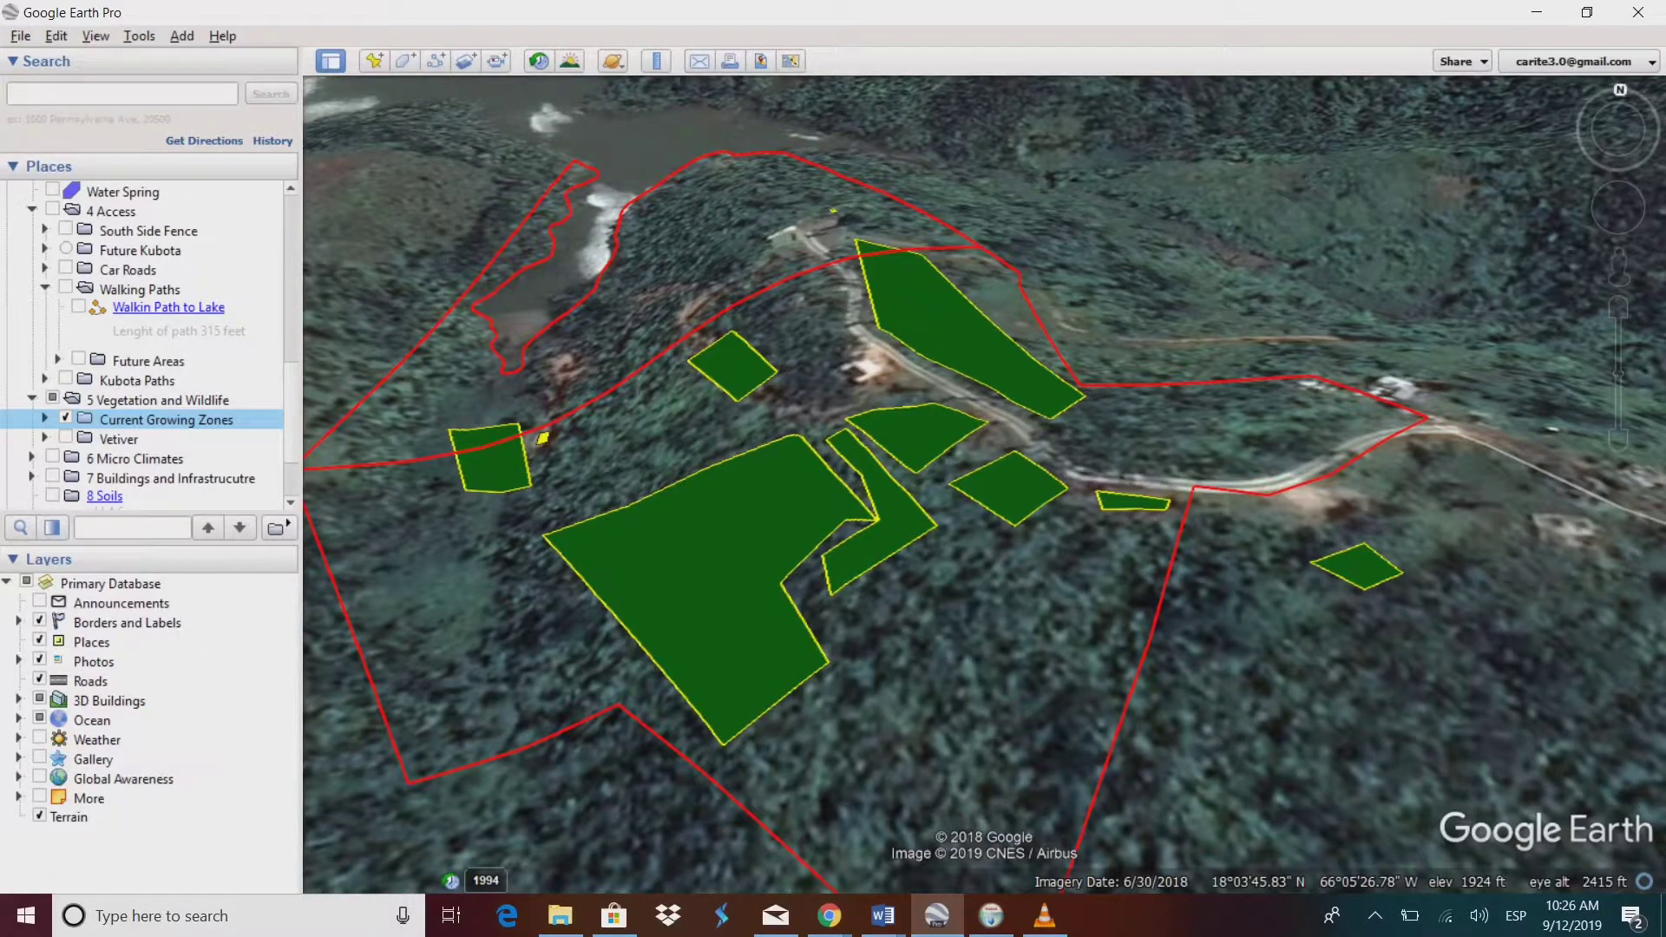
pyautogui.click(79, 359)
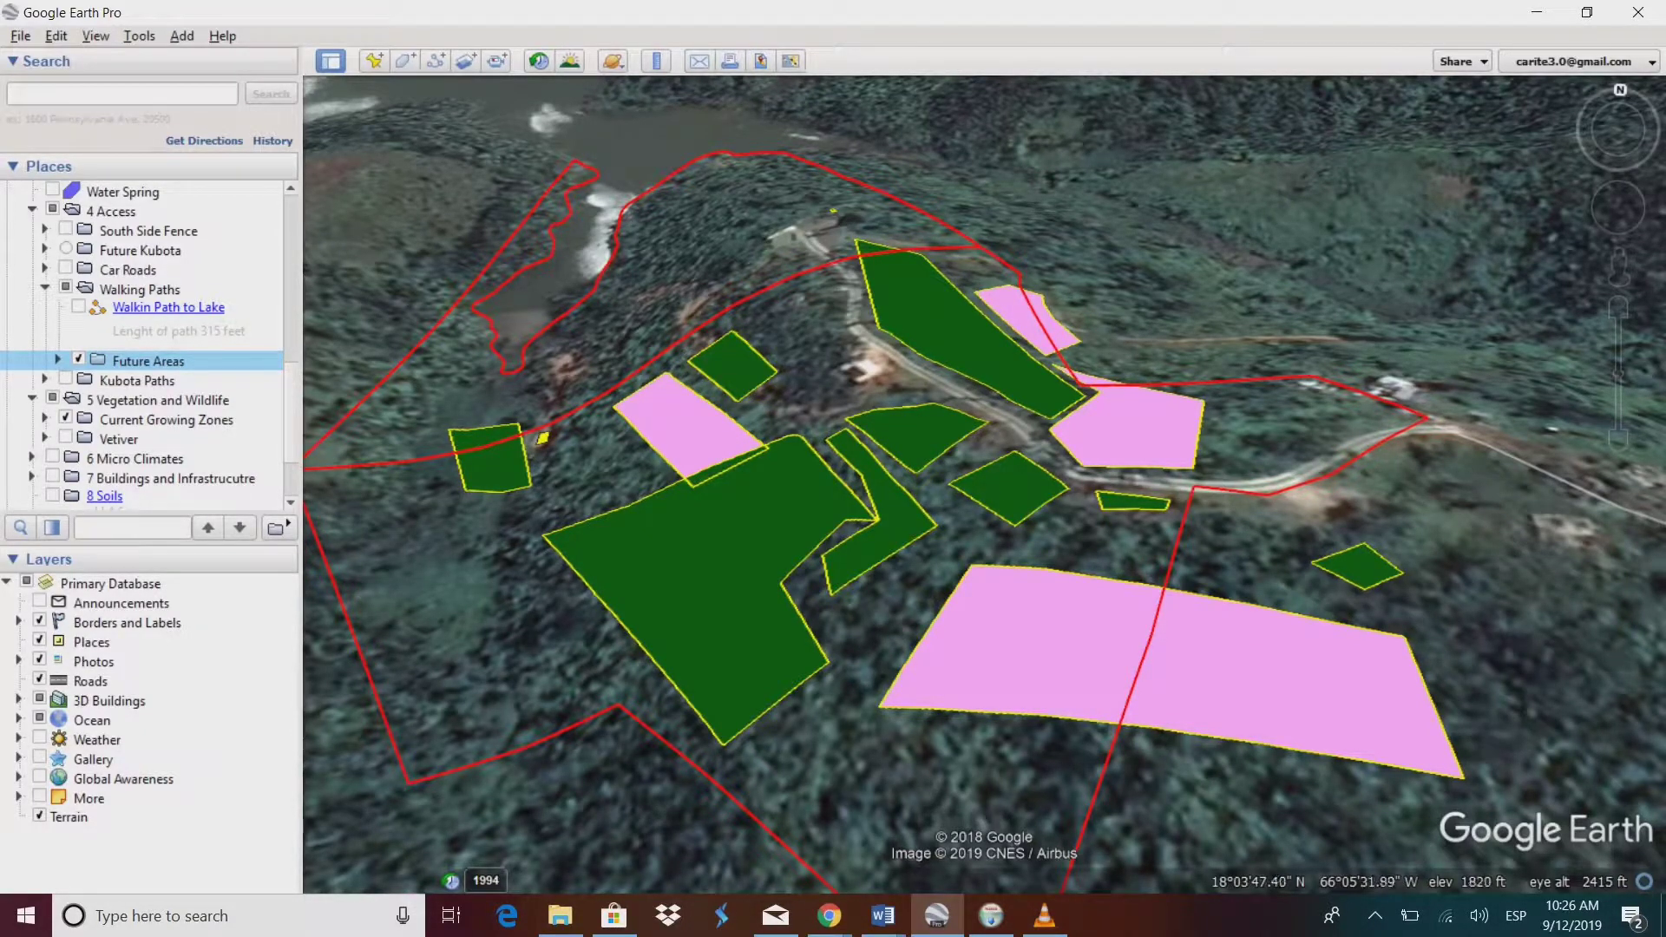
pyautogui.click(65, 417)
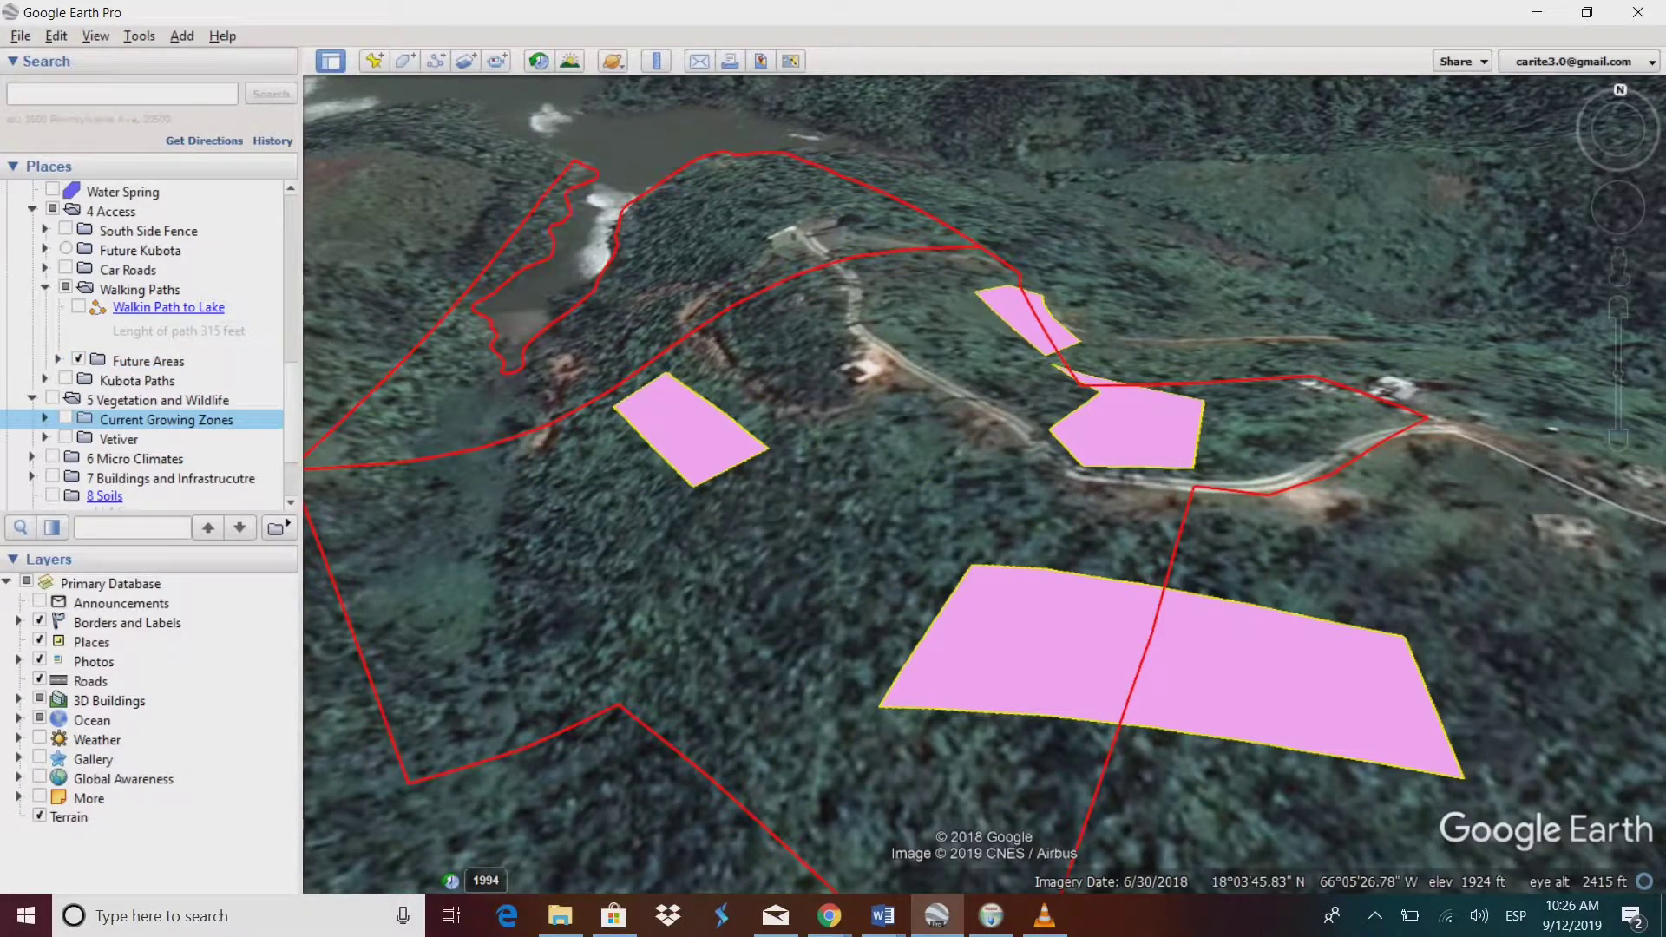
# Step: Hide Future Areas, show the Vetiver plantings and hide them again, and collapse the 5 Vegetation and Wildlife folder
pyautogui.click(78, 359)
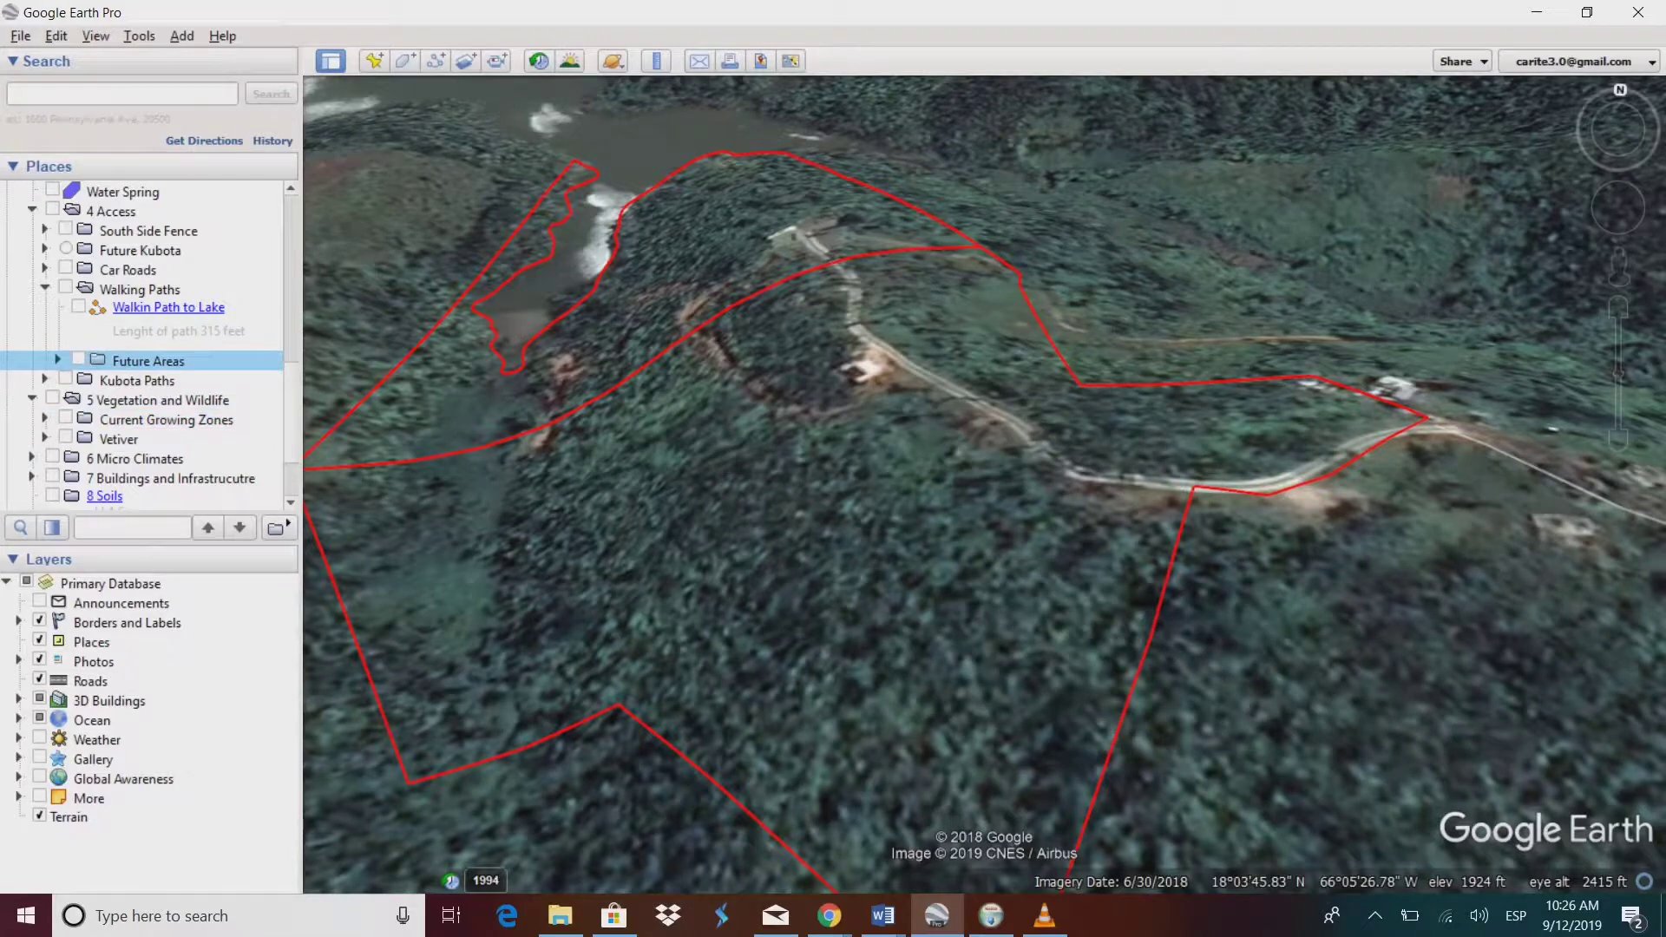
pyautogui.click(65, 438)
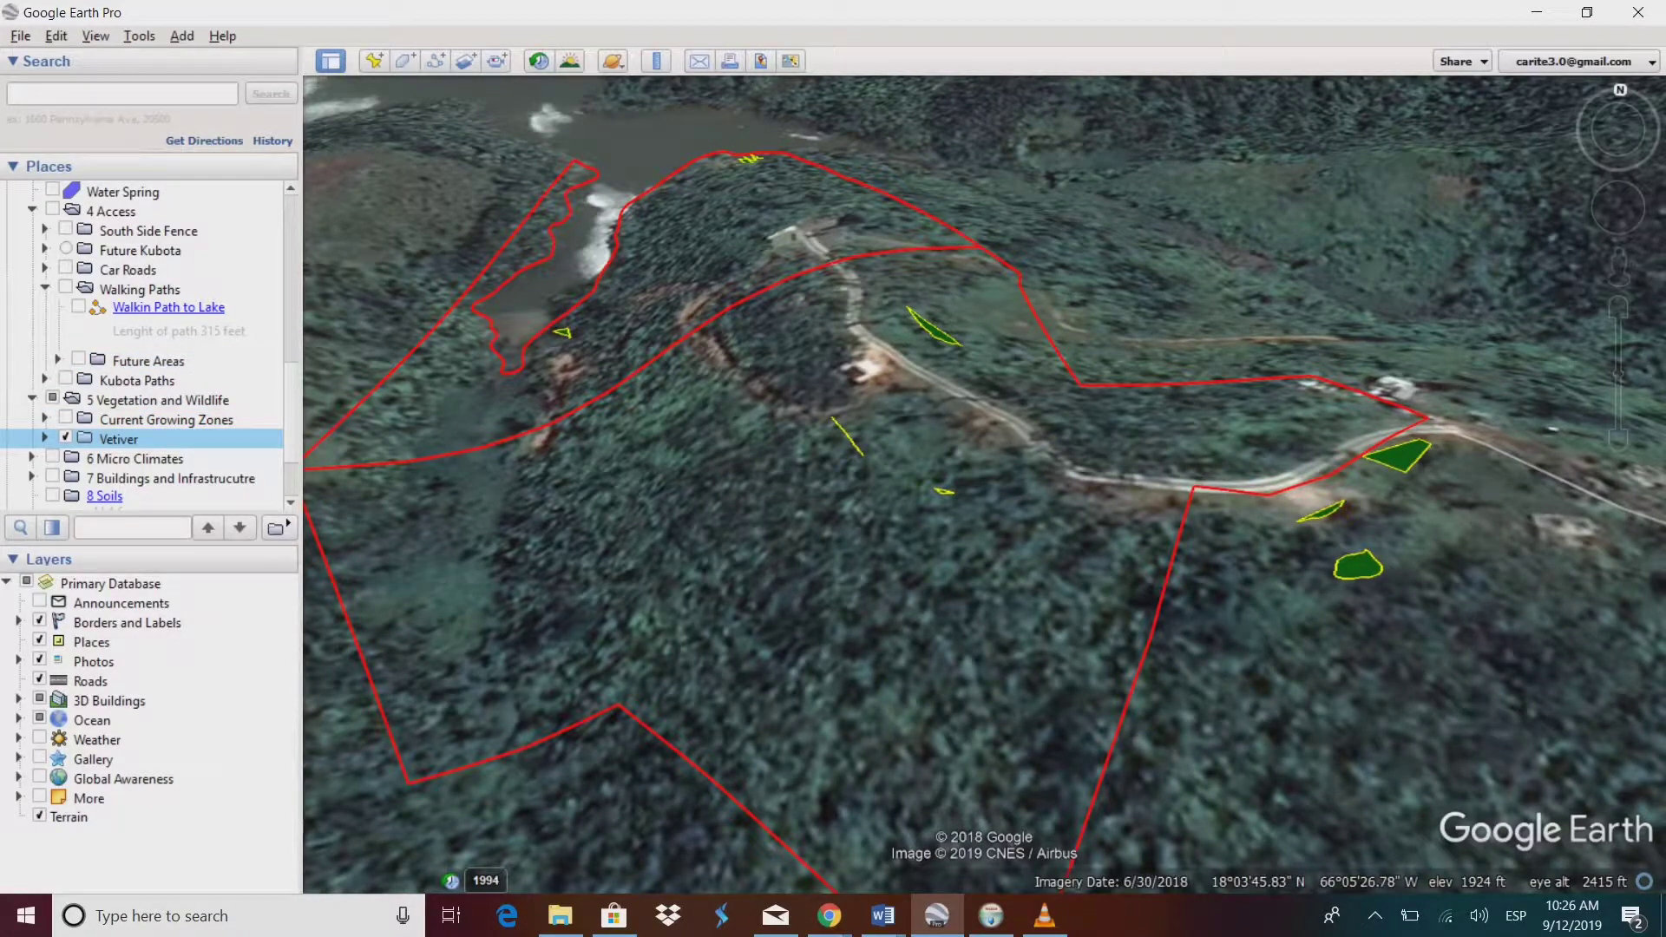
pyautogui.click(65, 436)
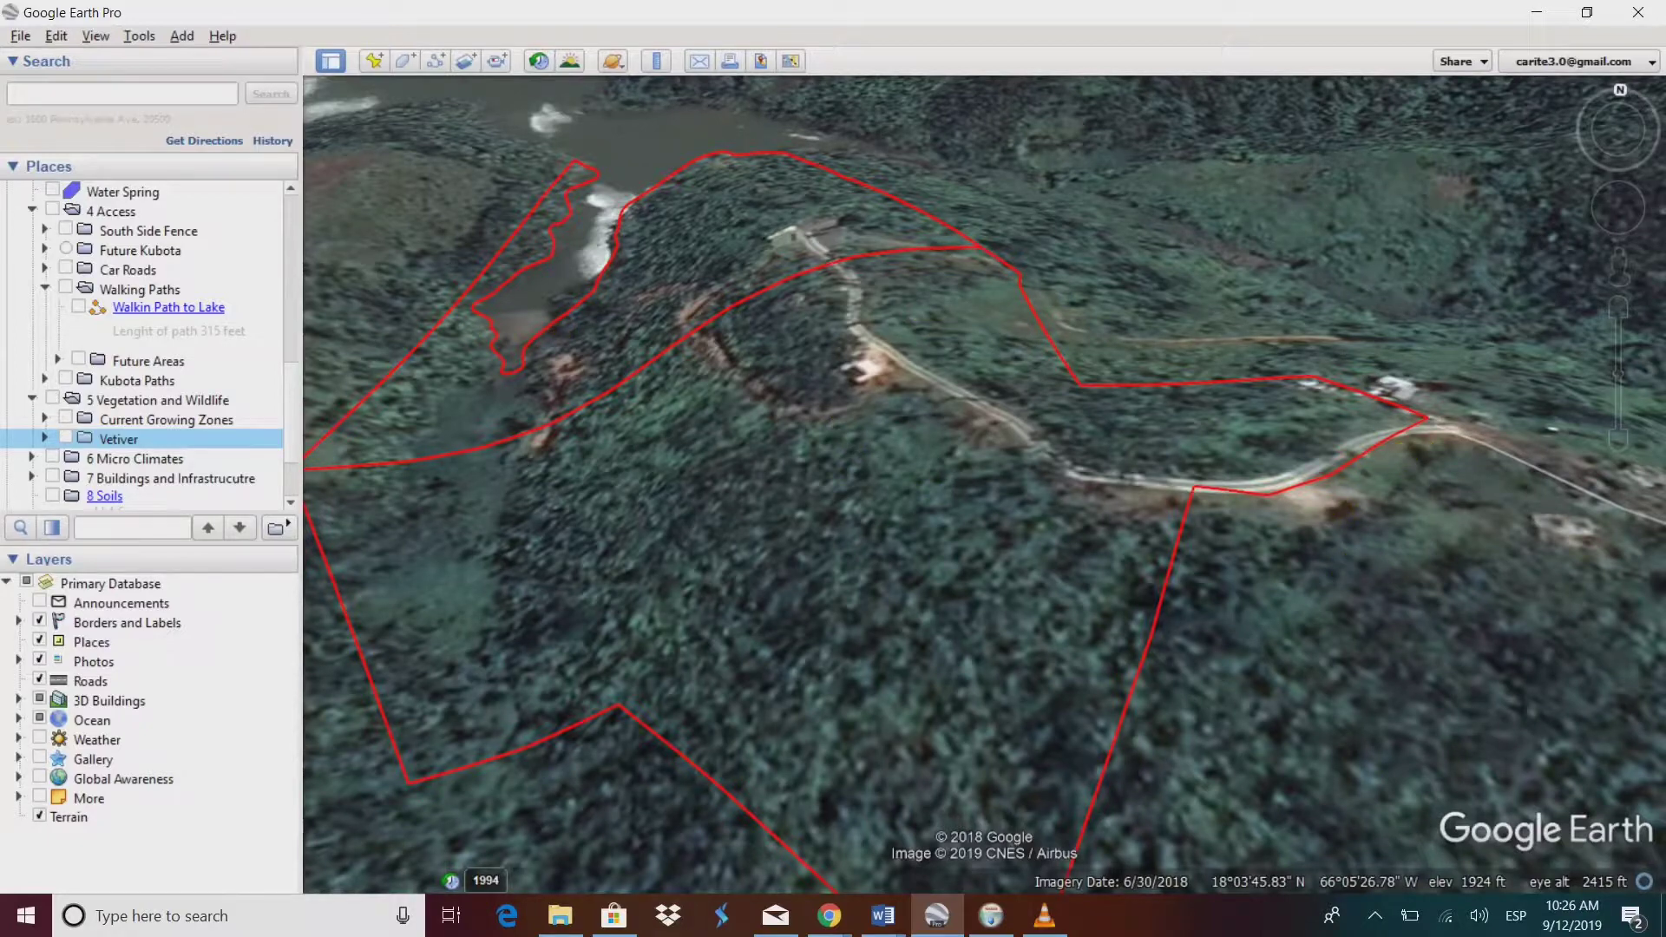
pyautogui.click(32, 398)
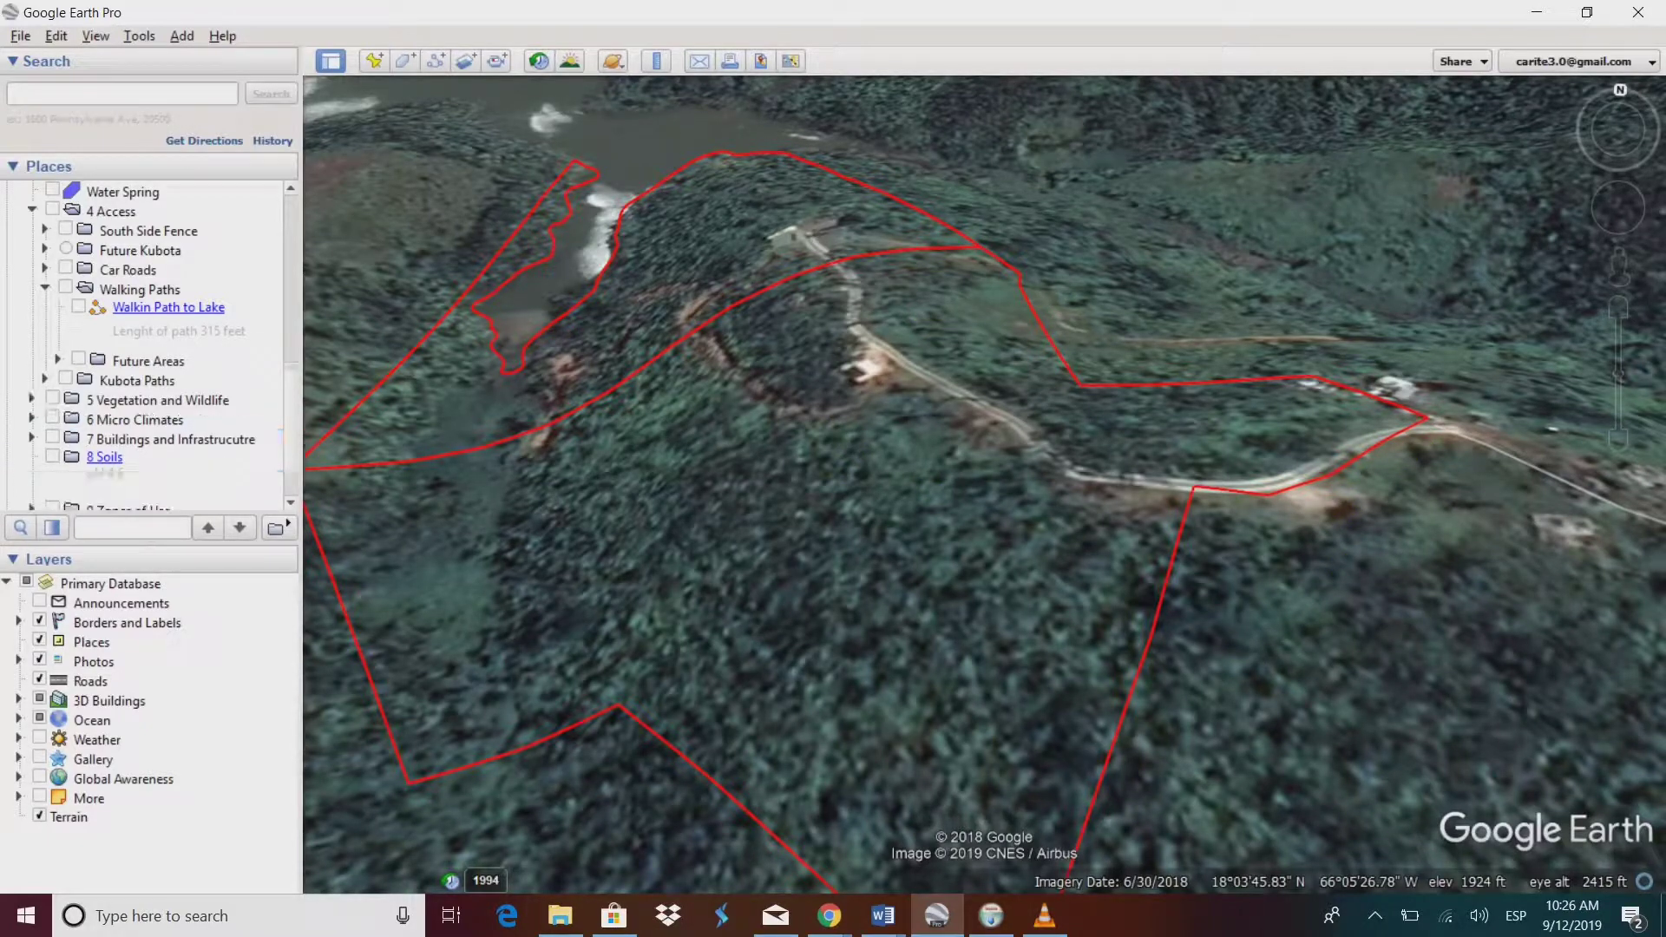
# Step: Expand 6 Micro Climates and show Las Malangas, Las Chimbas and El Llano over the whole property
pyautogui.click(31, 418)
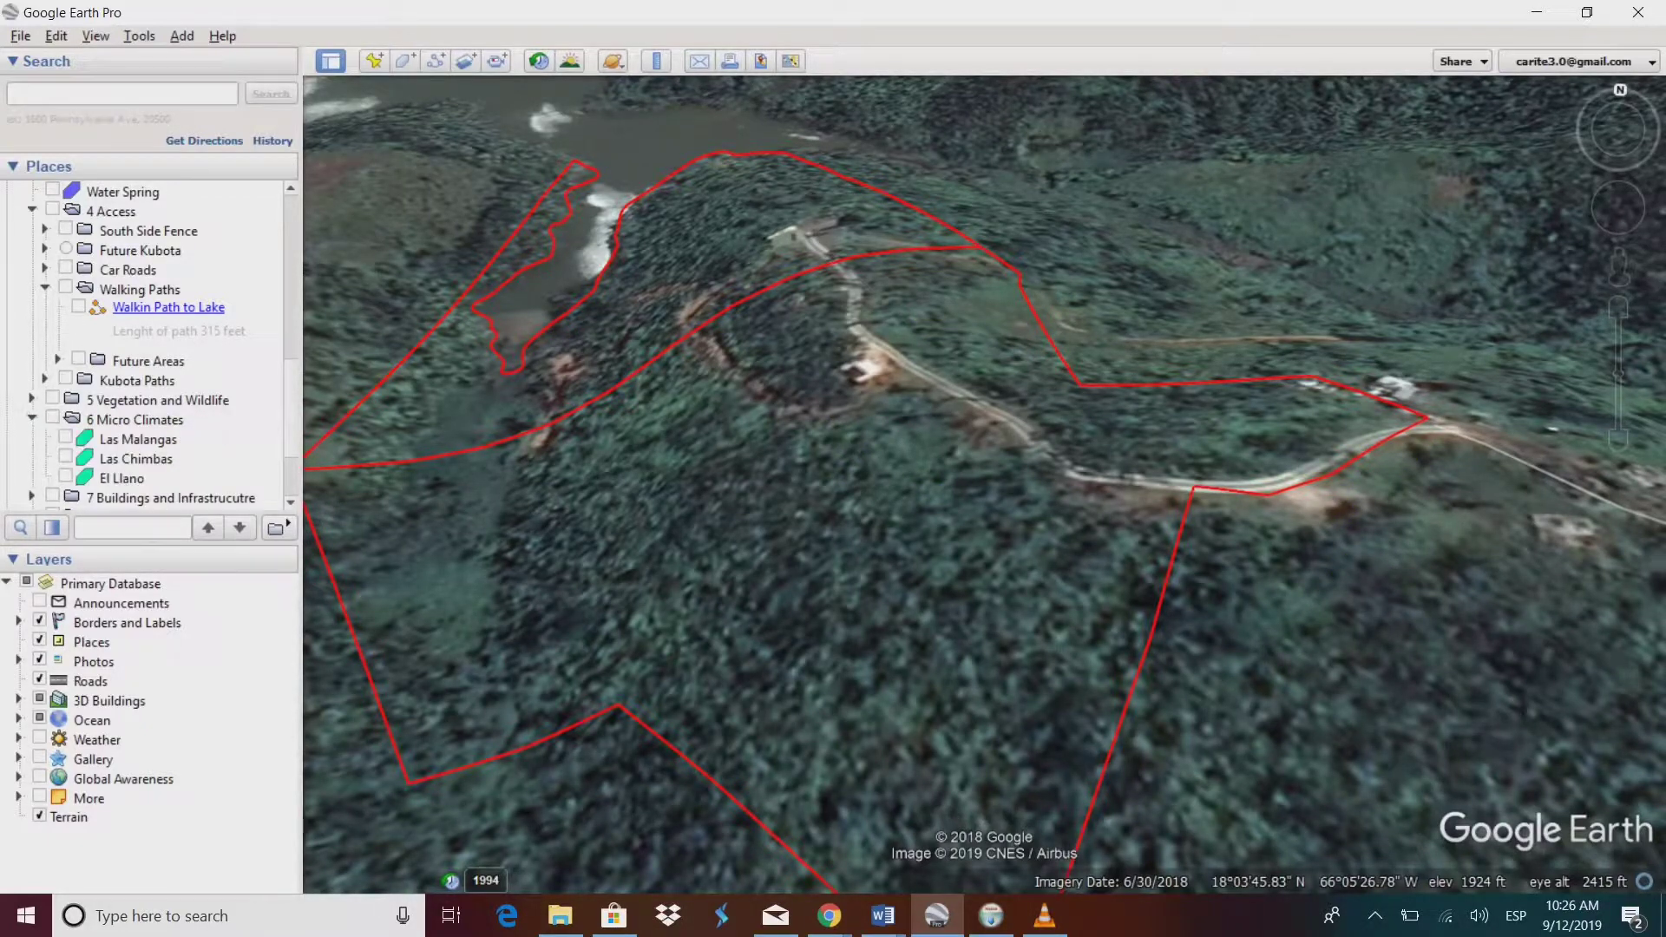
pyautogui.click(65, 437)
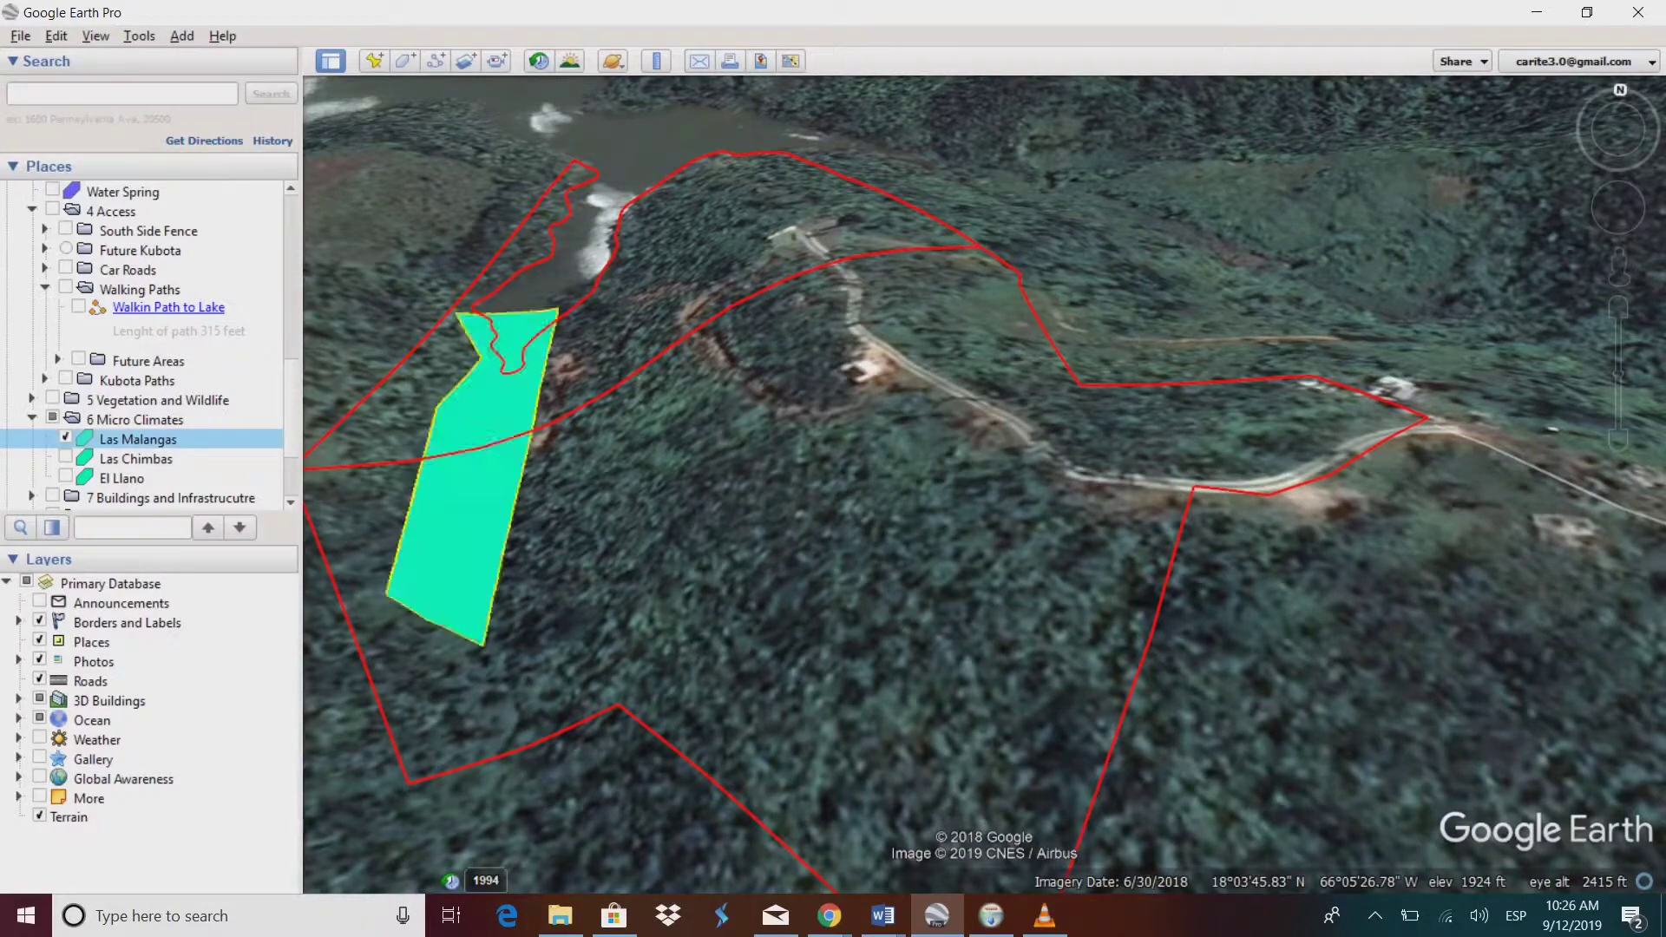
pyautogui.click(65, 458)
pyautogui.click(65, 476)
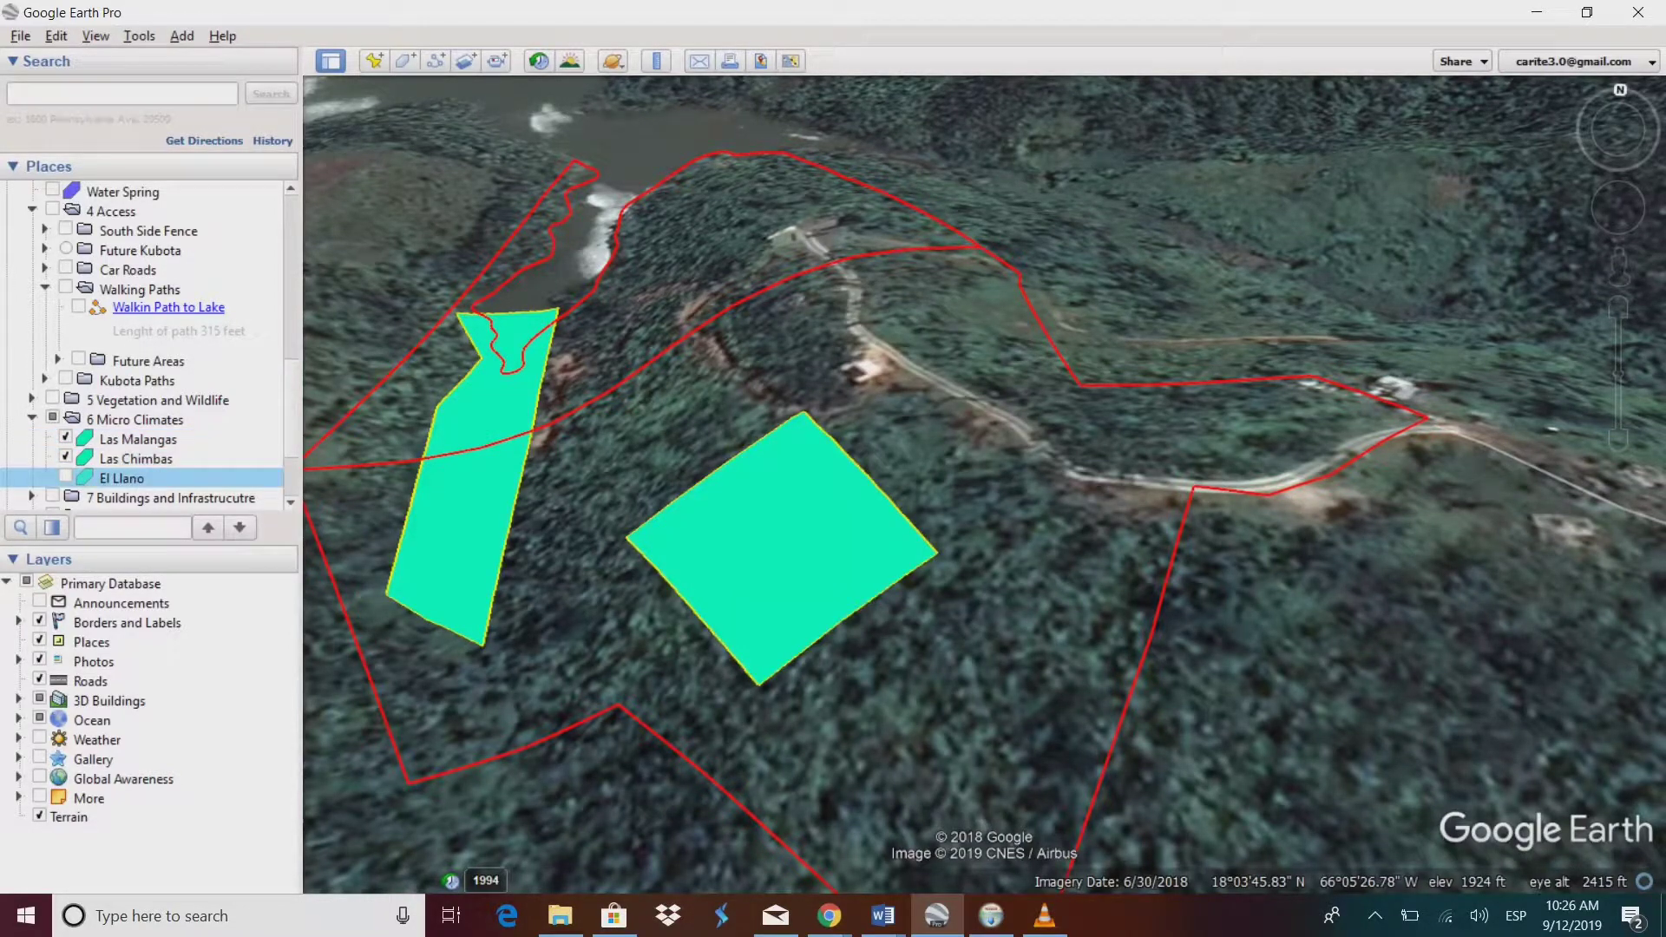
pyautogui.click(65, 477)
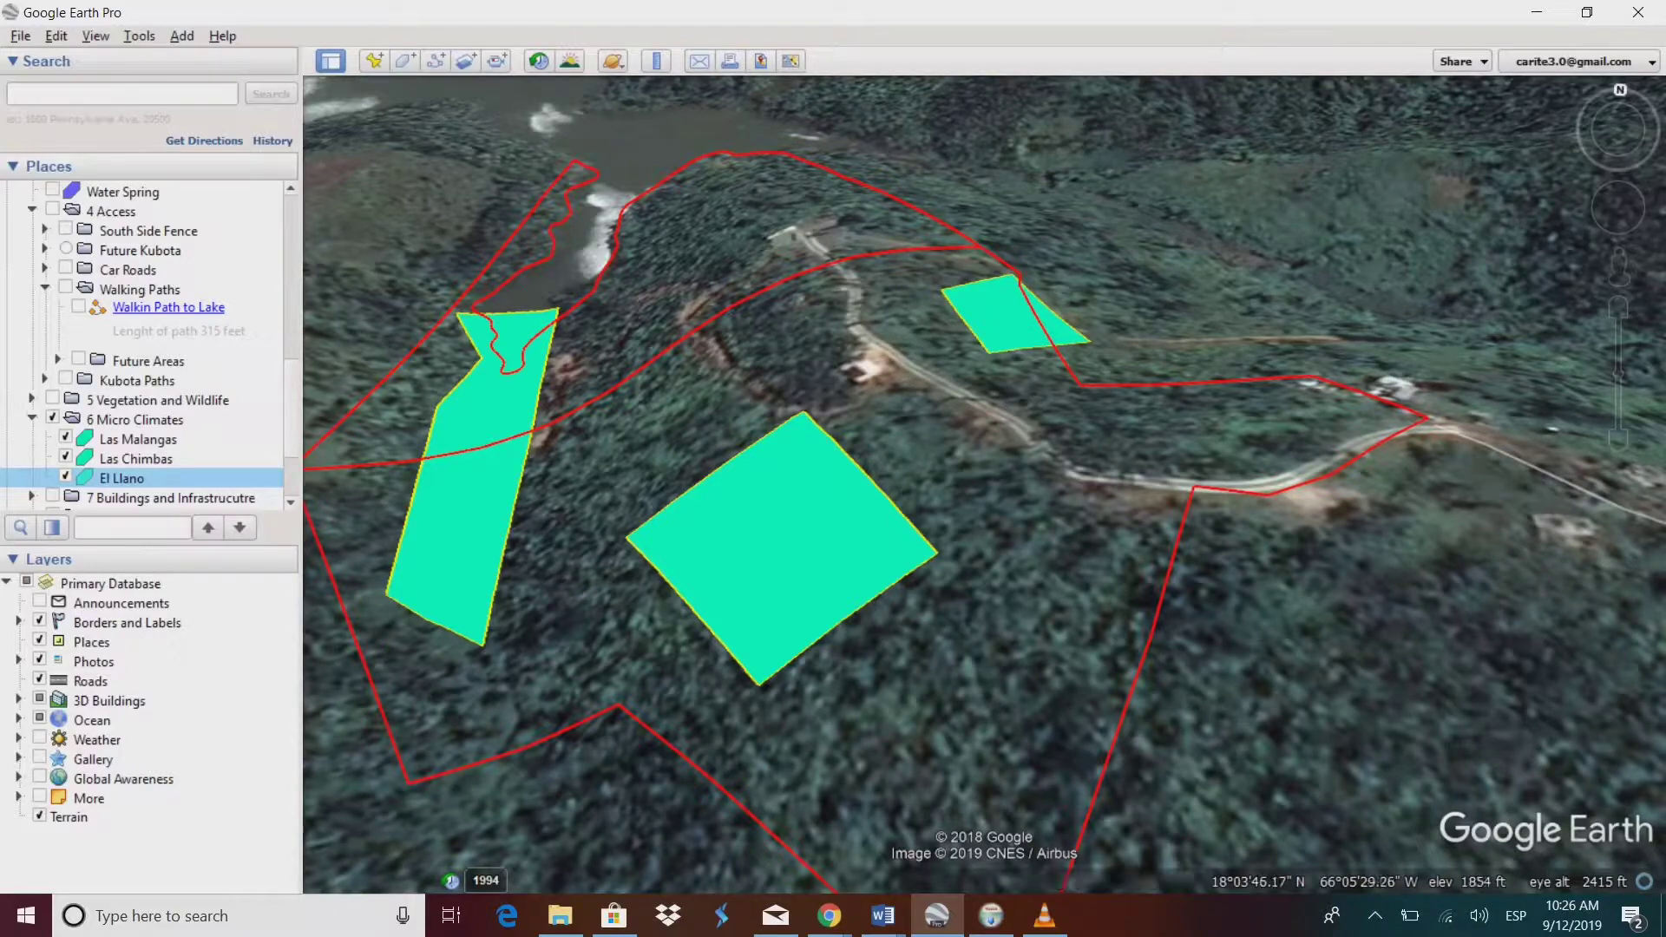
pyautogui.moveTo(937, 553); pyautogui.dragTo(998, 409)
pyautogui.moveTo(1504, 307); pyautogui.dragTo(1506, 295, button='middle')
pyautogui.scroll(-3, 1504, 306)
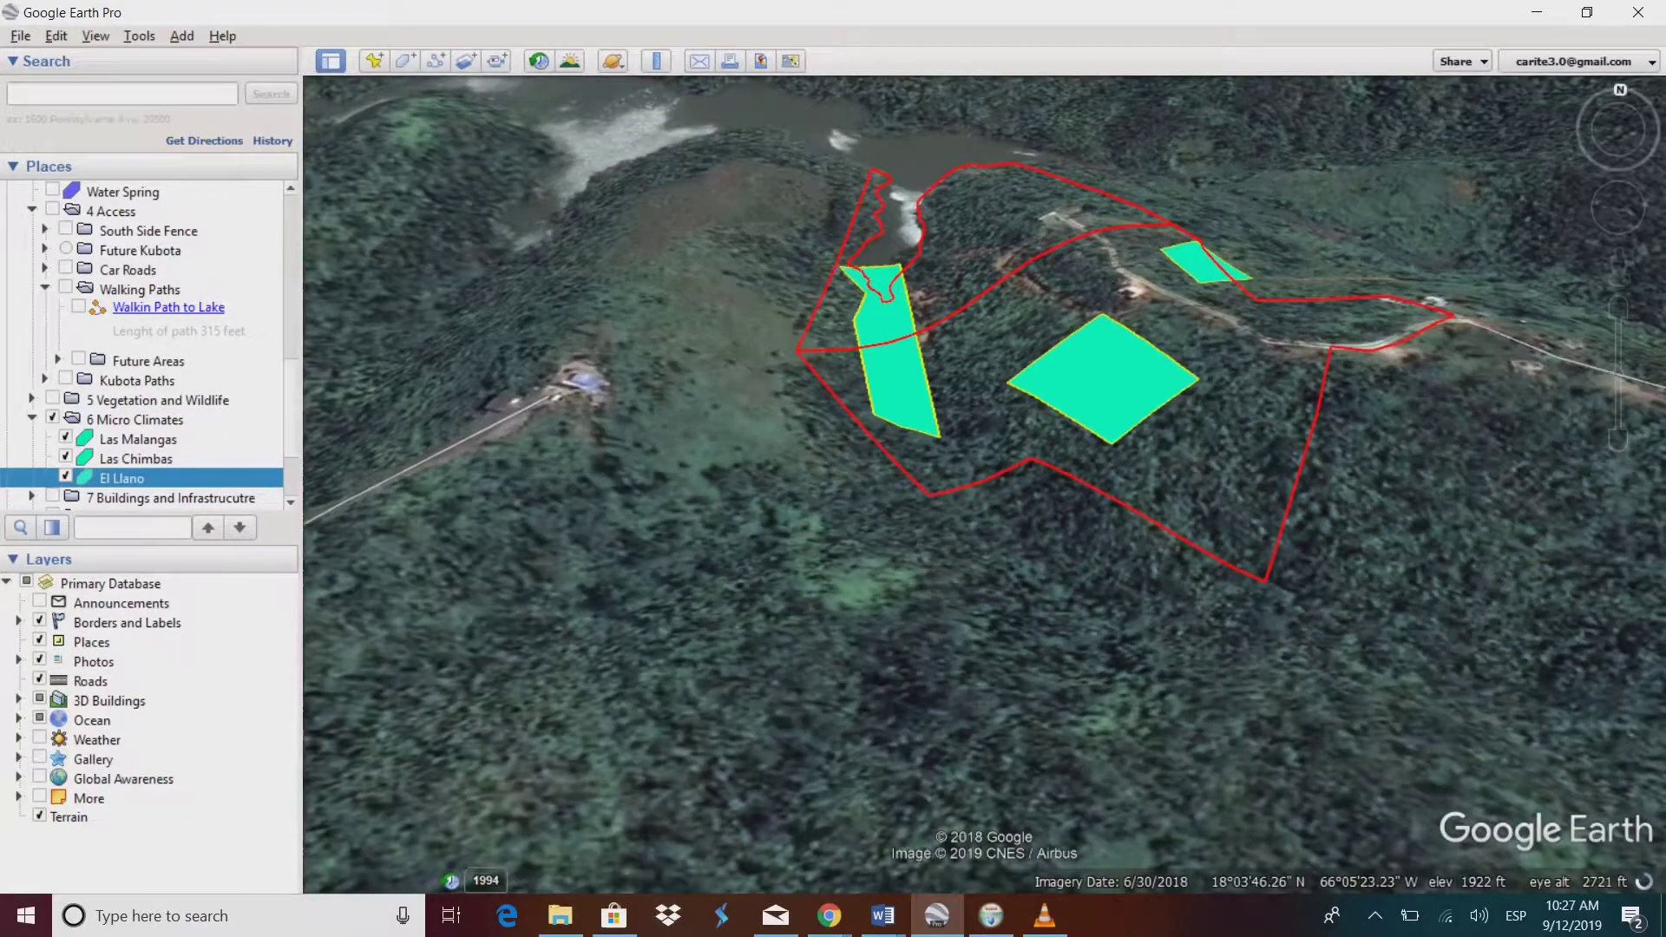
pyautogui.moveTo(1504, 307); pyautogui.dragTo(1396, 486)
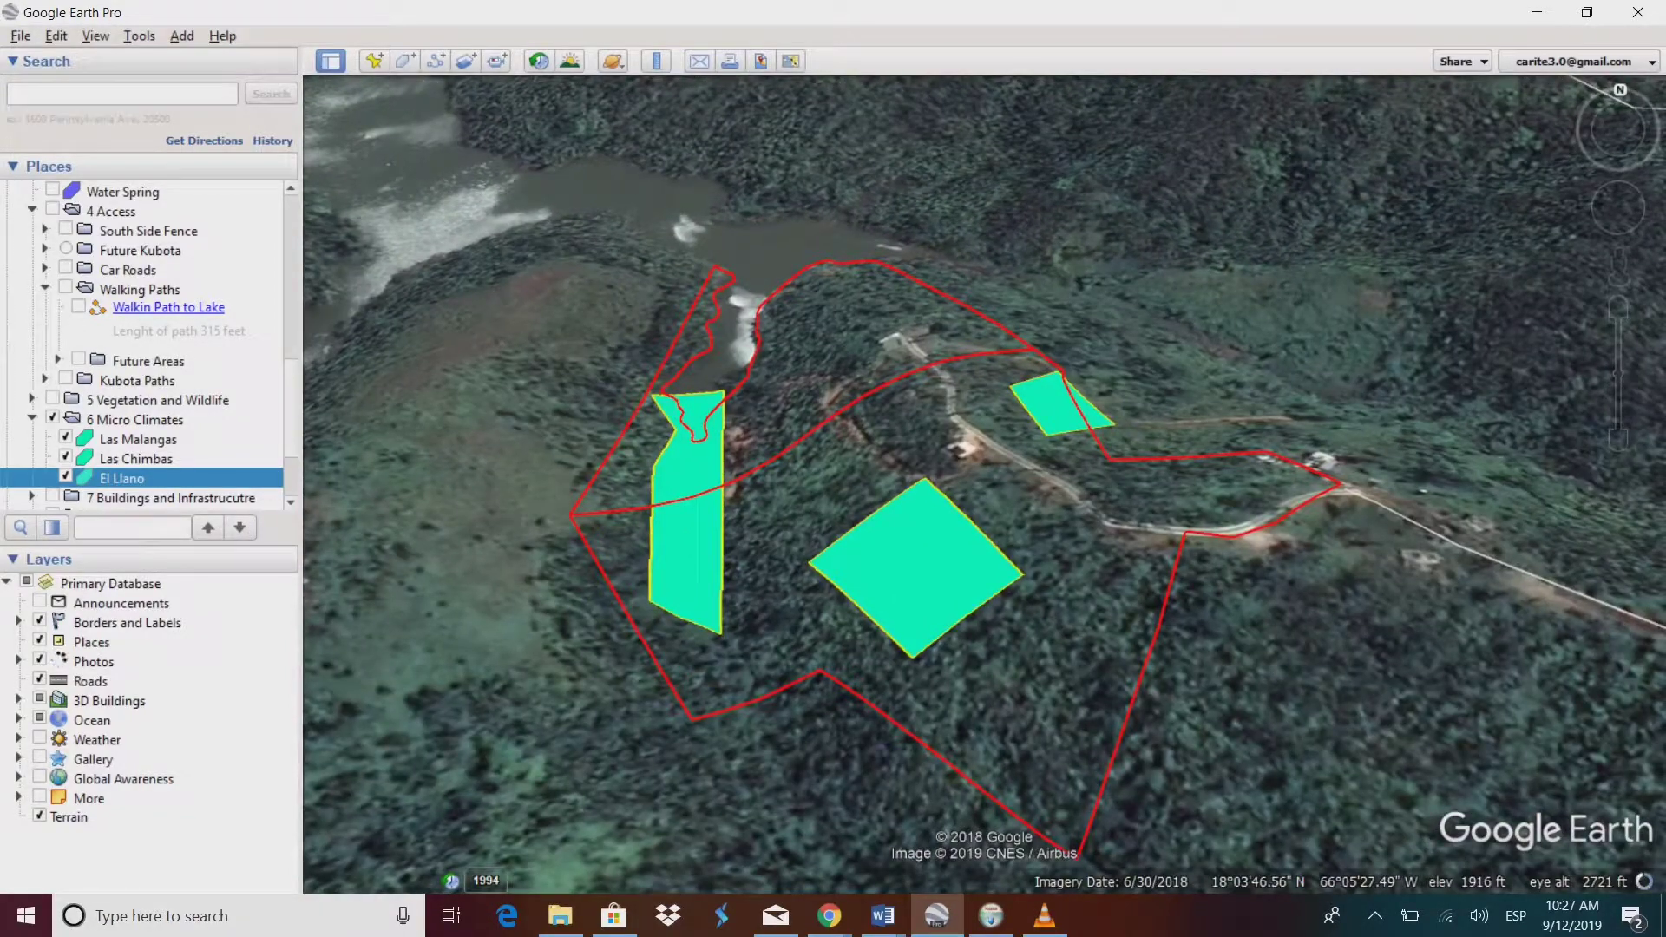
# Step: Hide 6 Micro Climates, show 7 Buildings and Infrastrucutre, and examine the structures near the lake up close
pyautogui.click(53, 419)
pyautogui.click(53, 497)
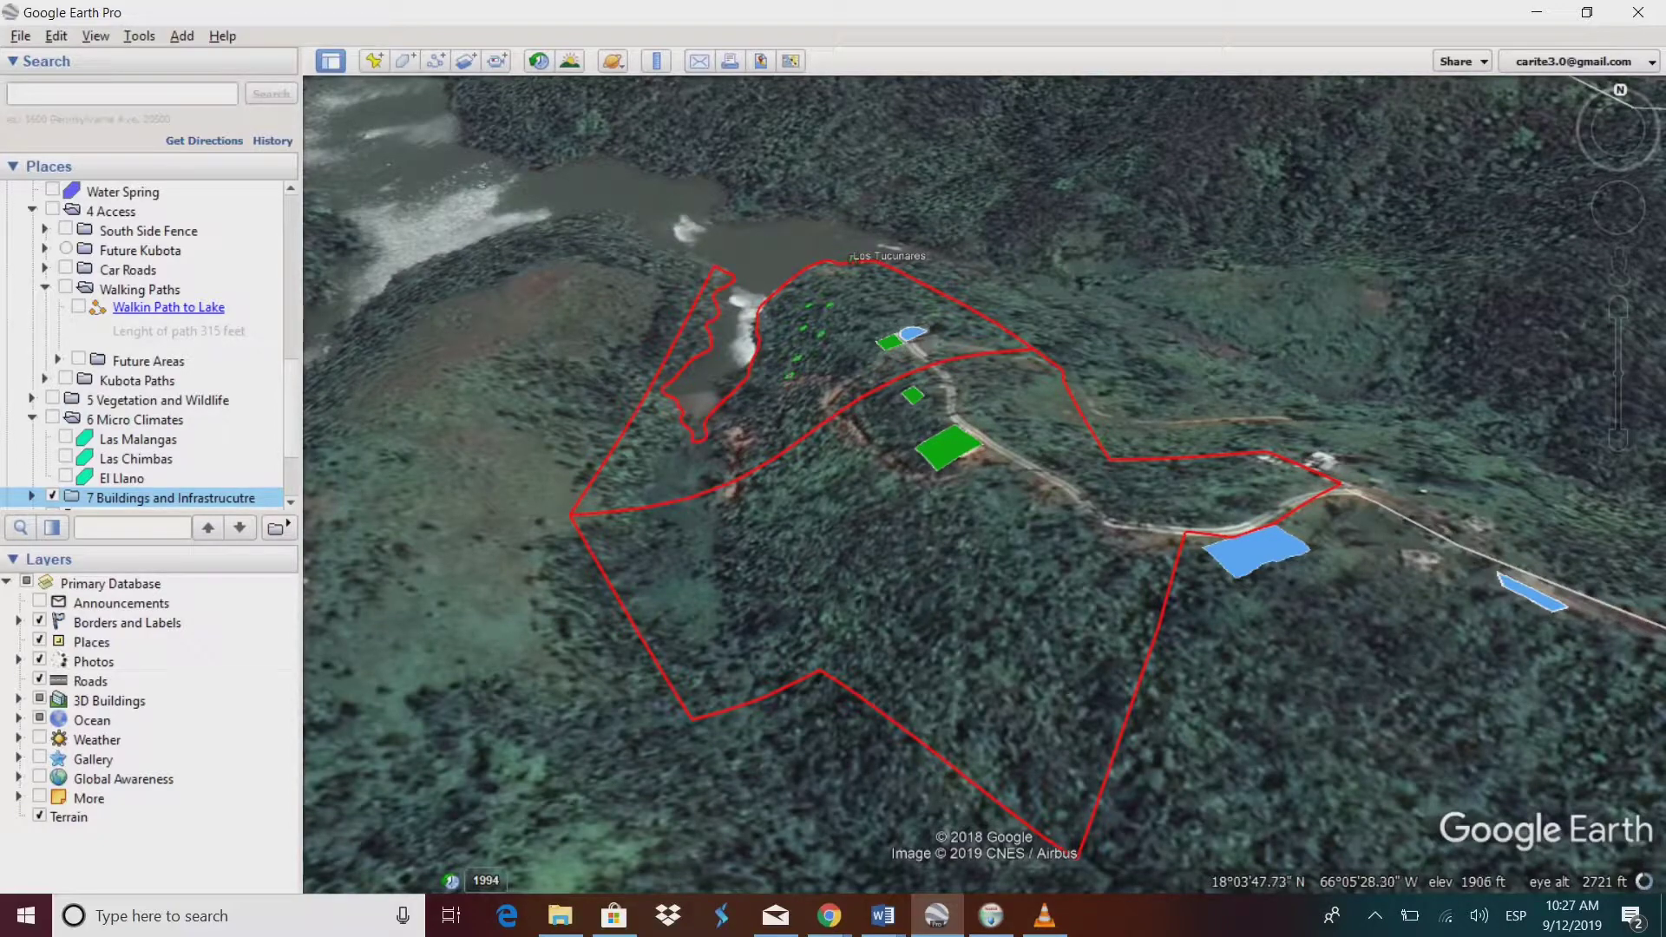
pyautogui.scroll(1, 945, 440)
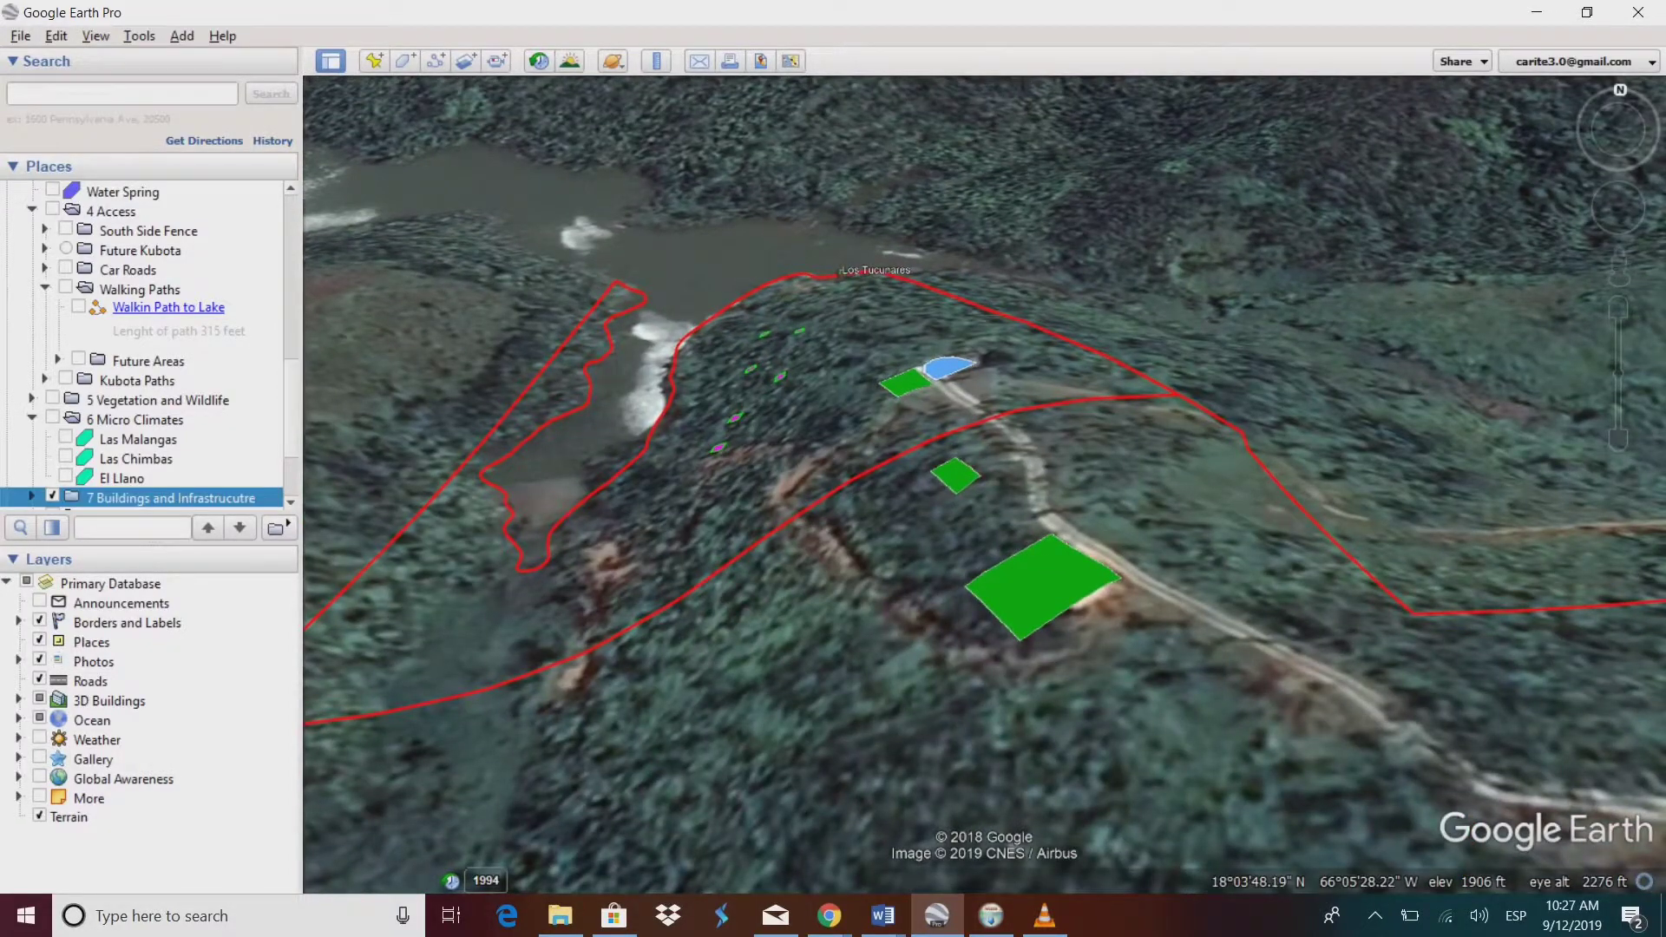
pyautogui.doubleClick(993, 446)
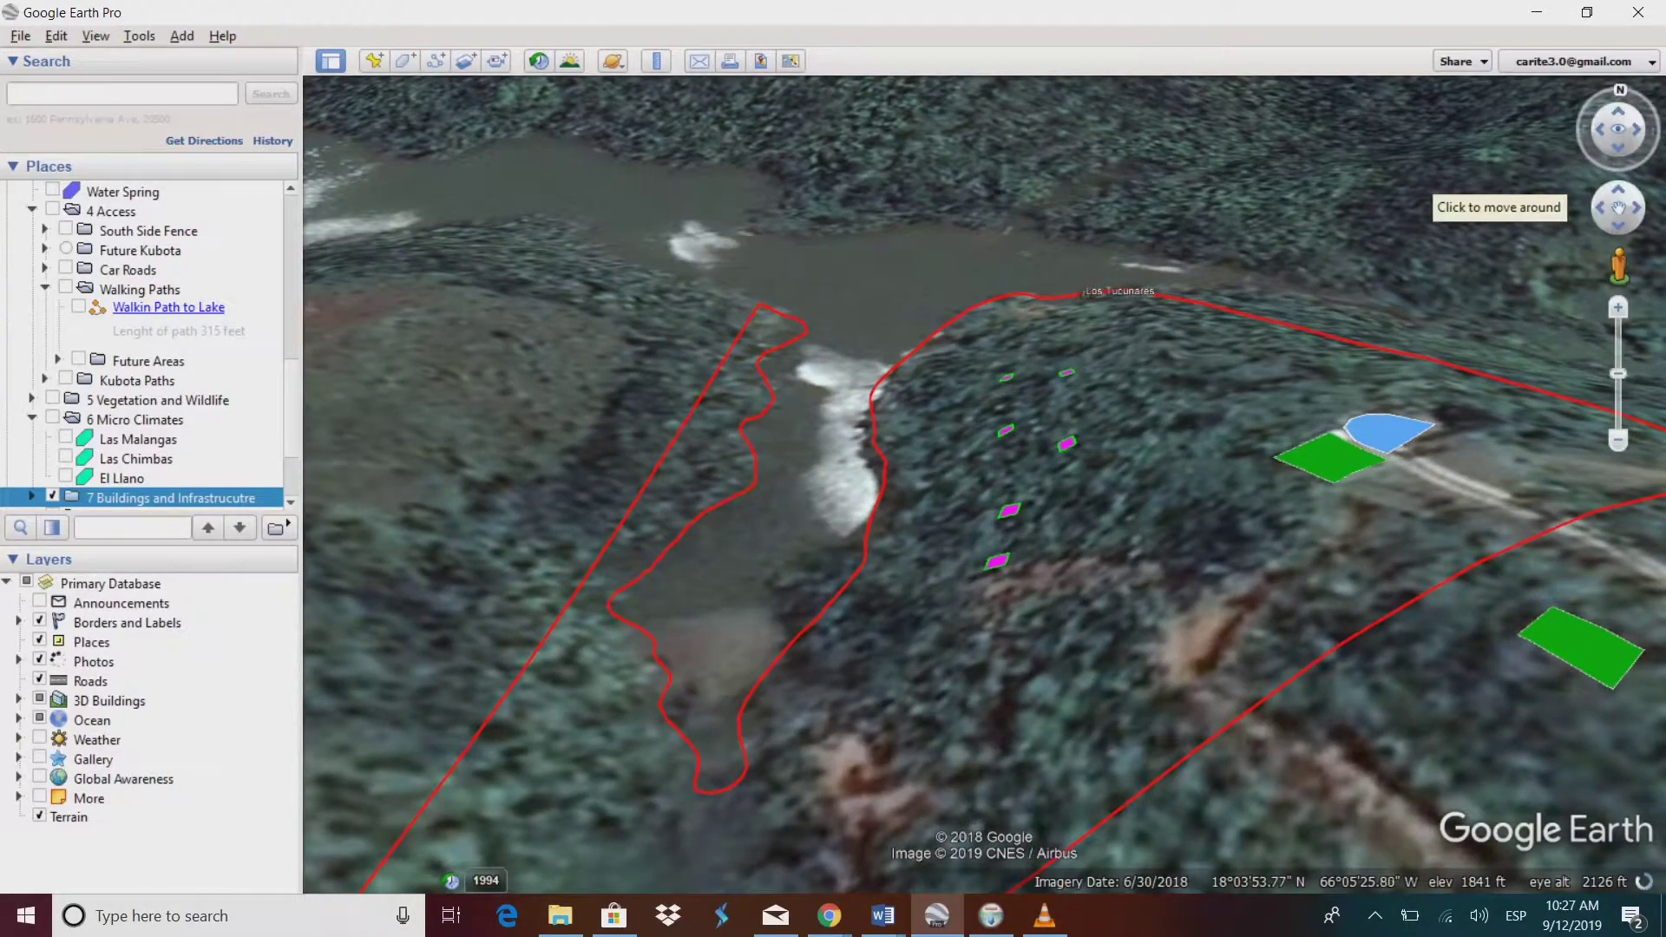
pyautogui.click(1637, 208)
pyautogui.click(1600, 208)
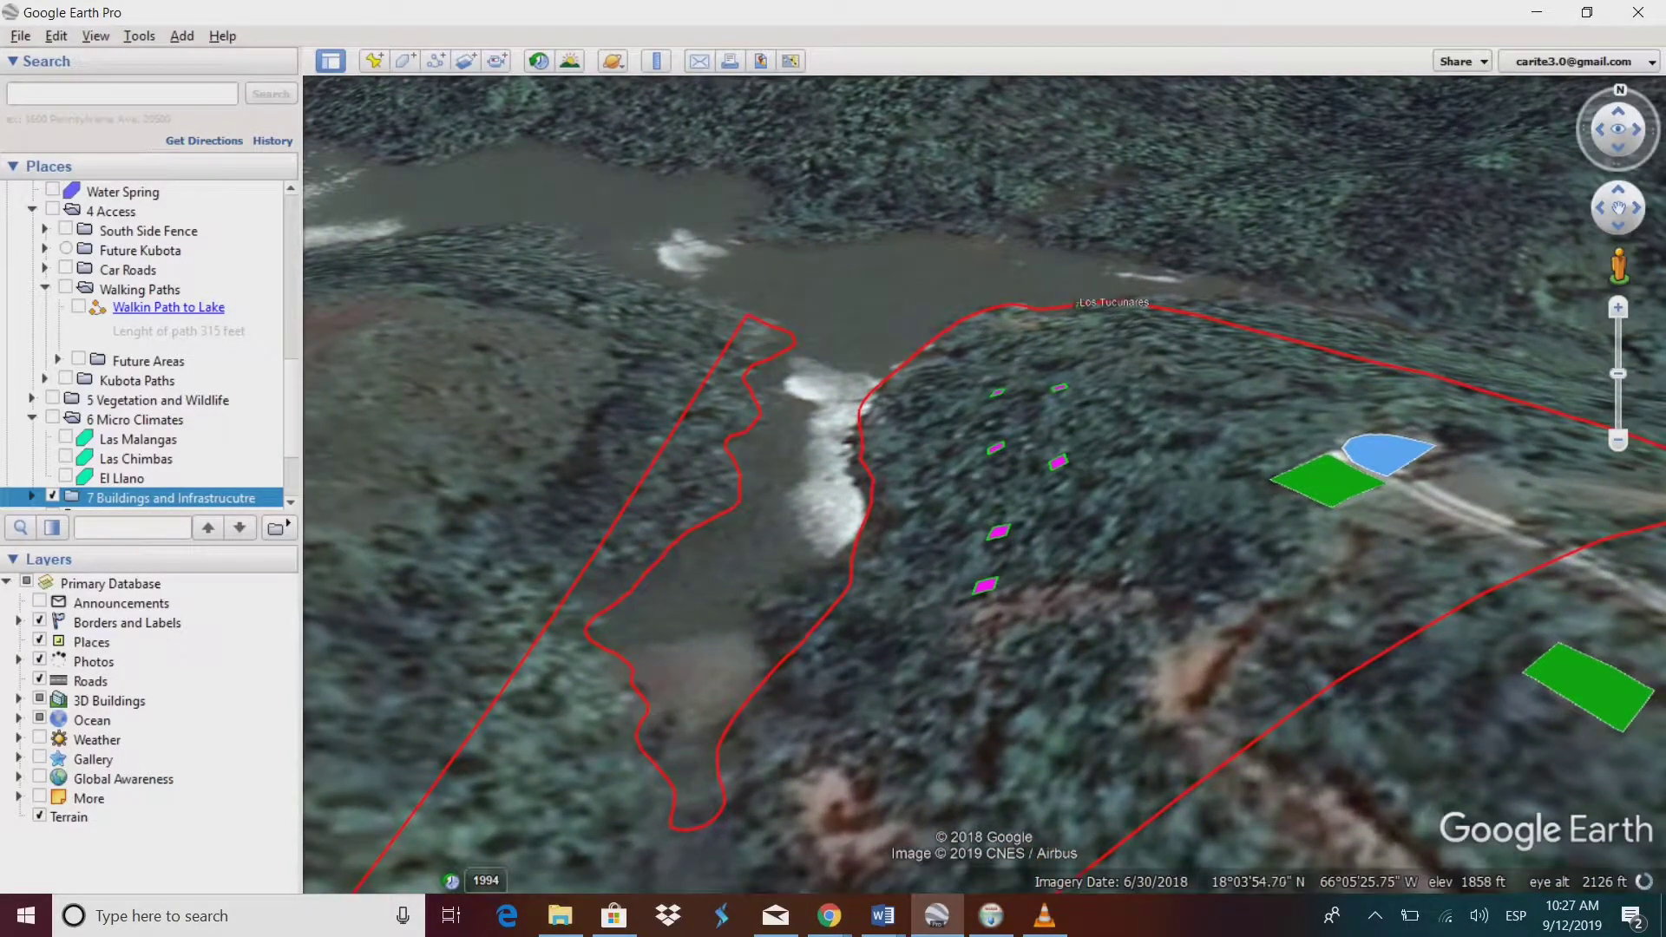
pyautogui.click(1600, 131)
pyautogui.click(1637, 129)
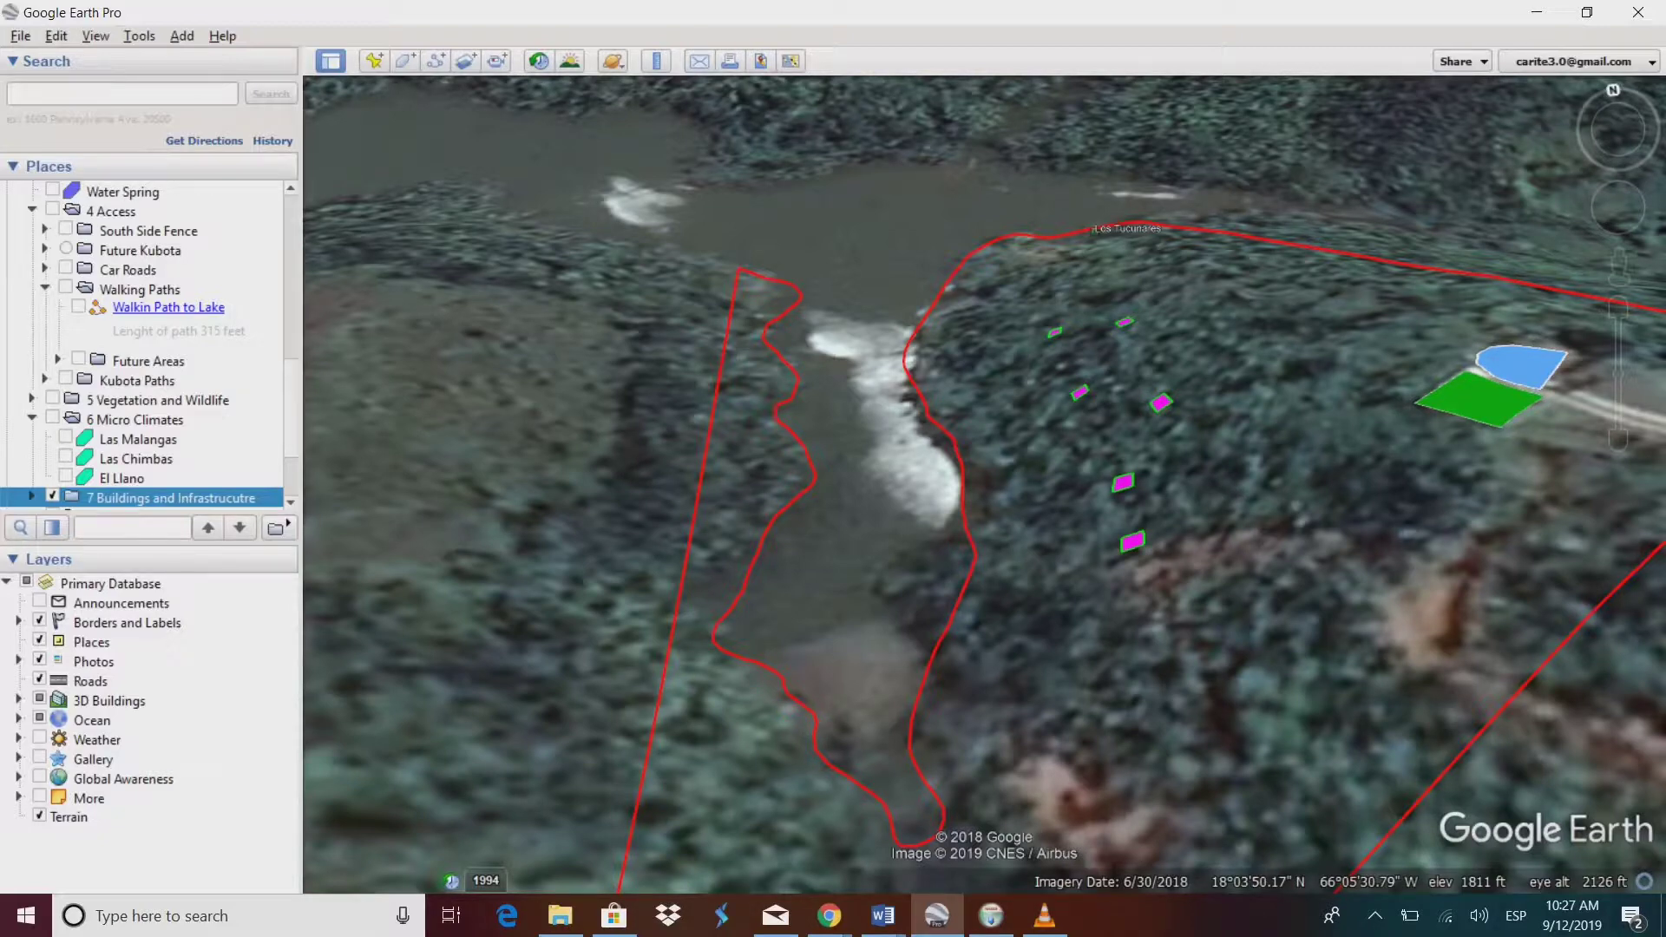
# Step: Expand 7 Buildings and Infrastrucutre to reveal its subfolders, hide the whole folder, and select 8 Soils
pyautogui.scroll(-4, 143, 348)
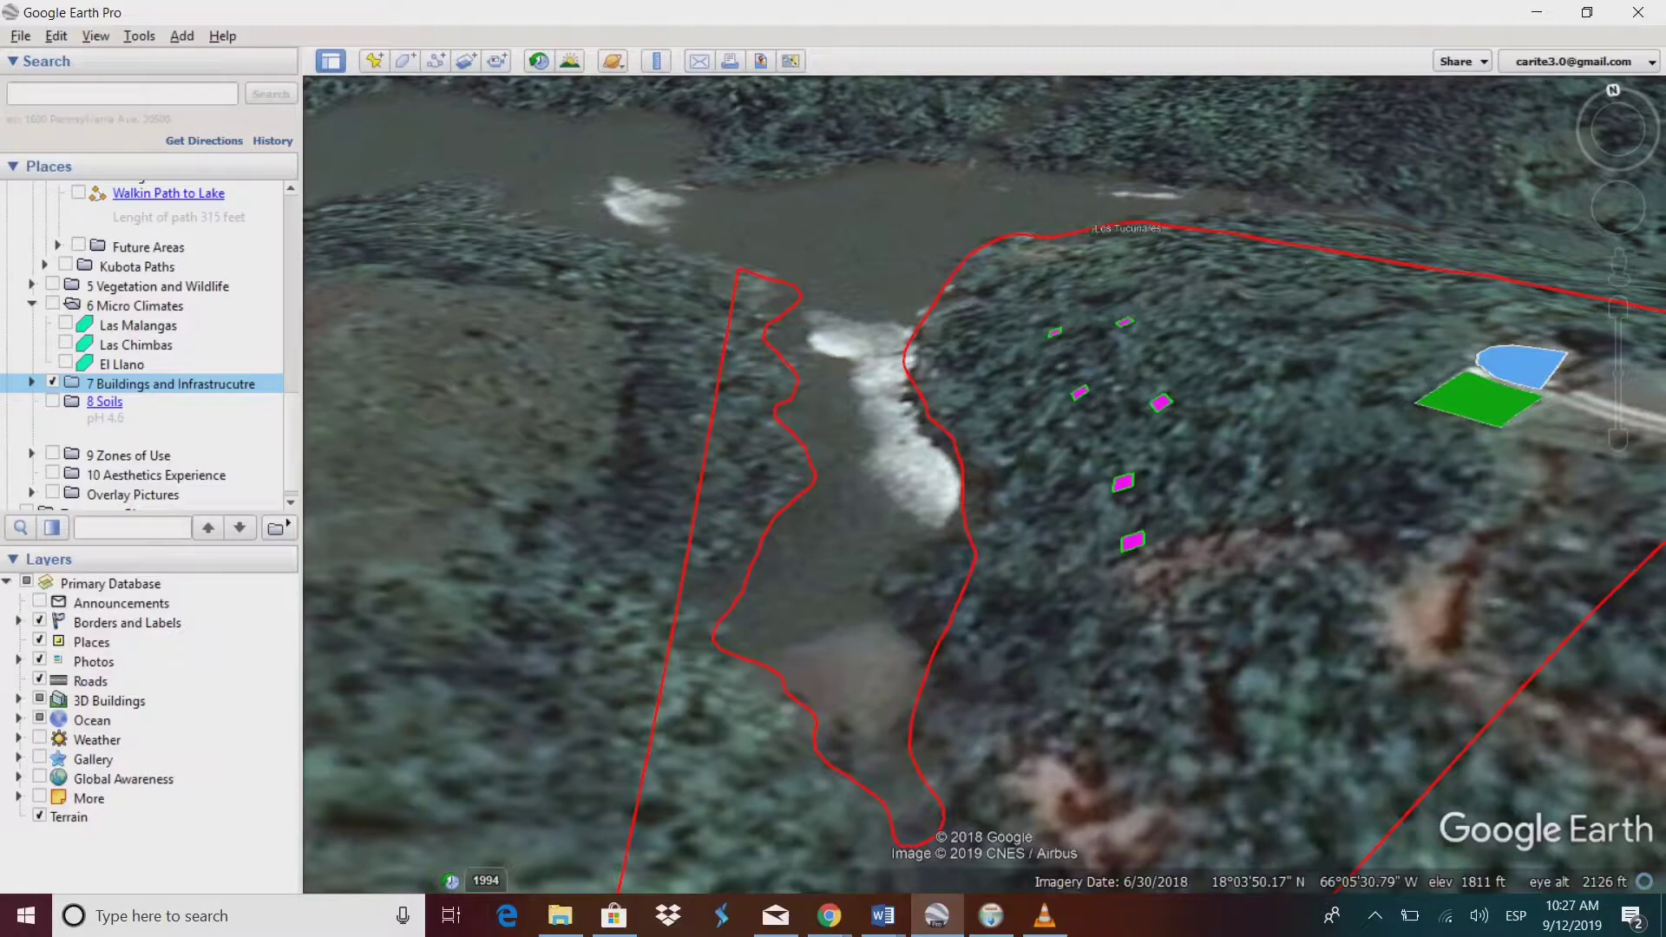
pyautogui.click(32, 382)
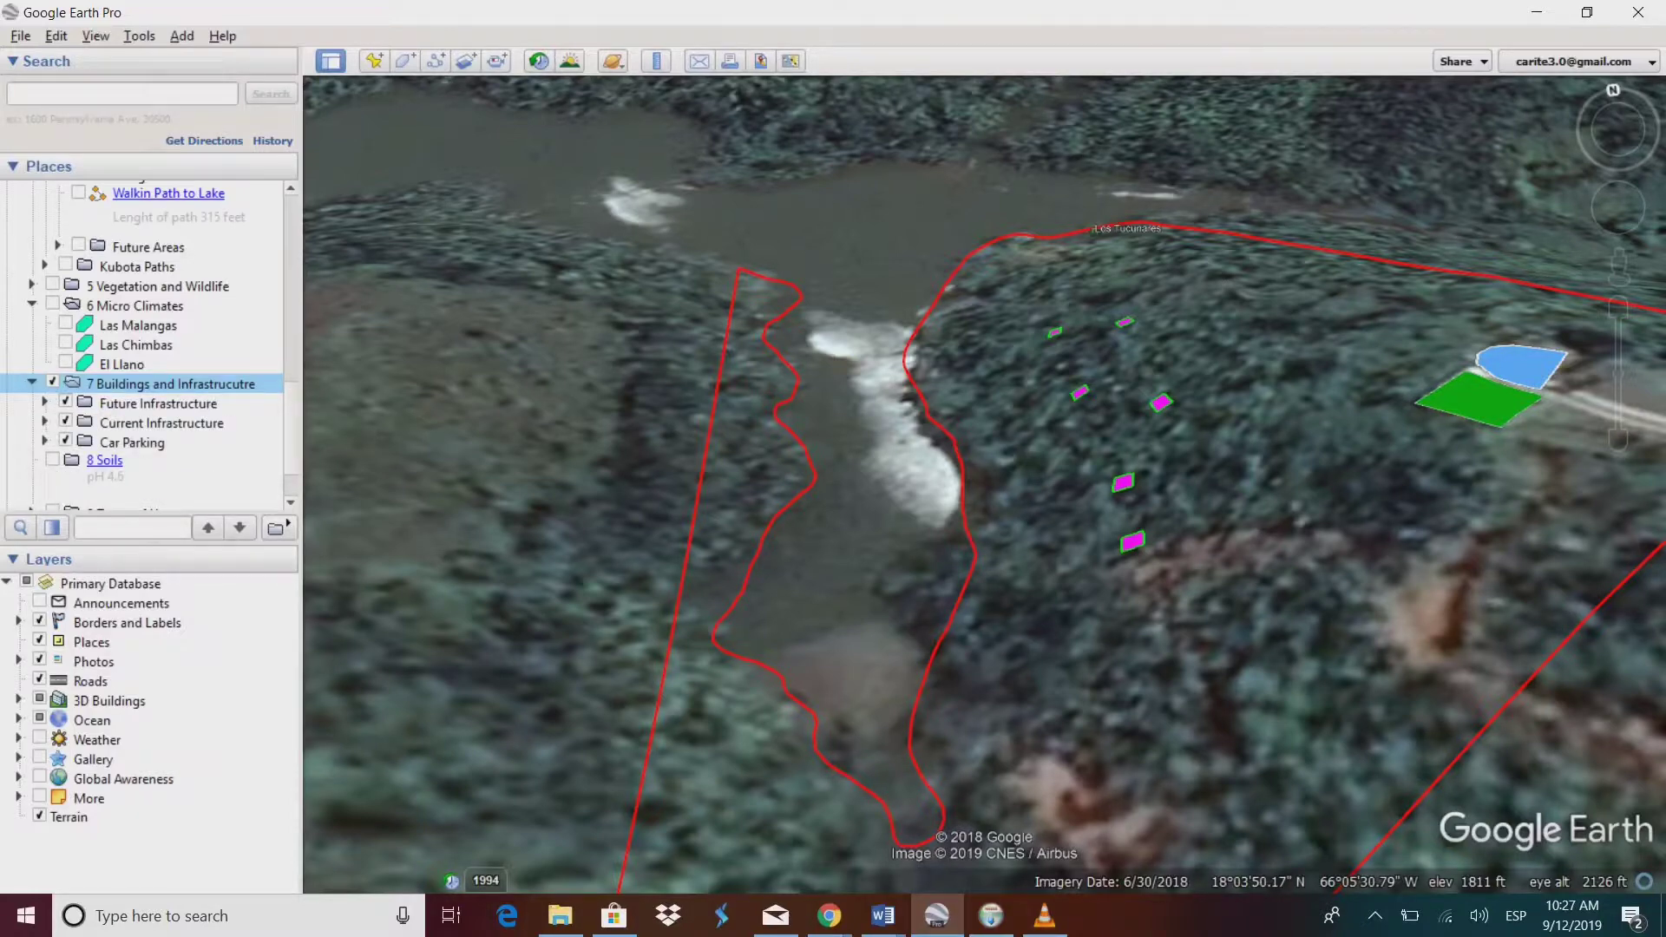
pyautogui.press('space')
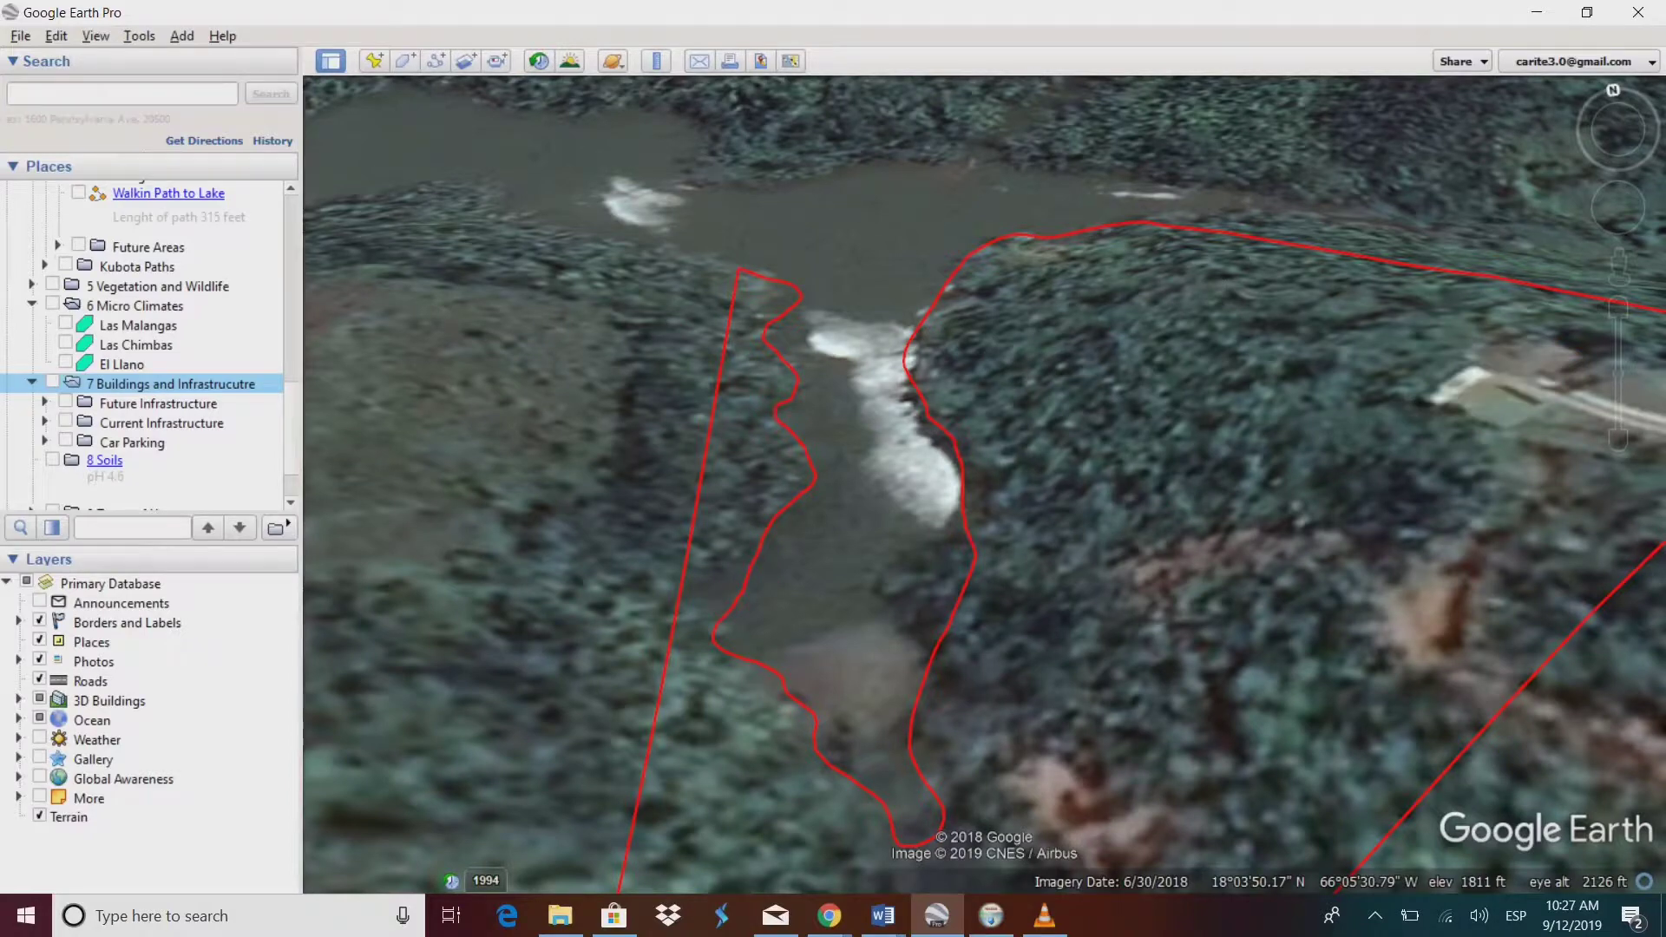
pyautogui.scroll(-3, 149, 347)
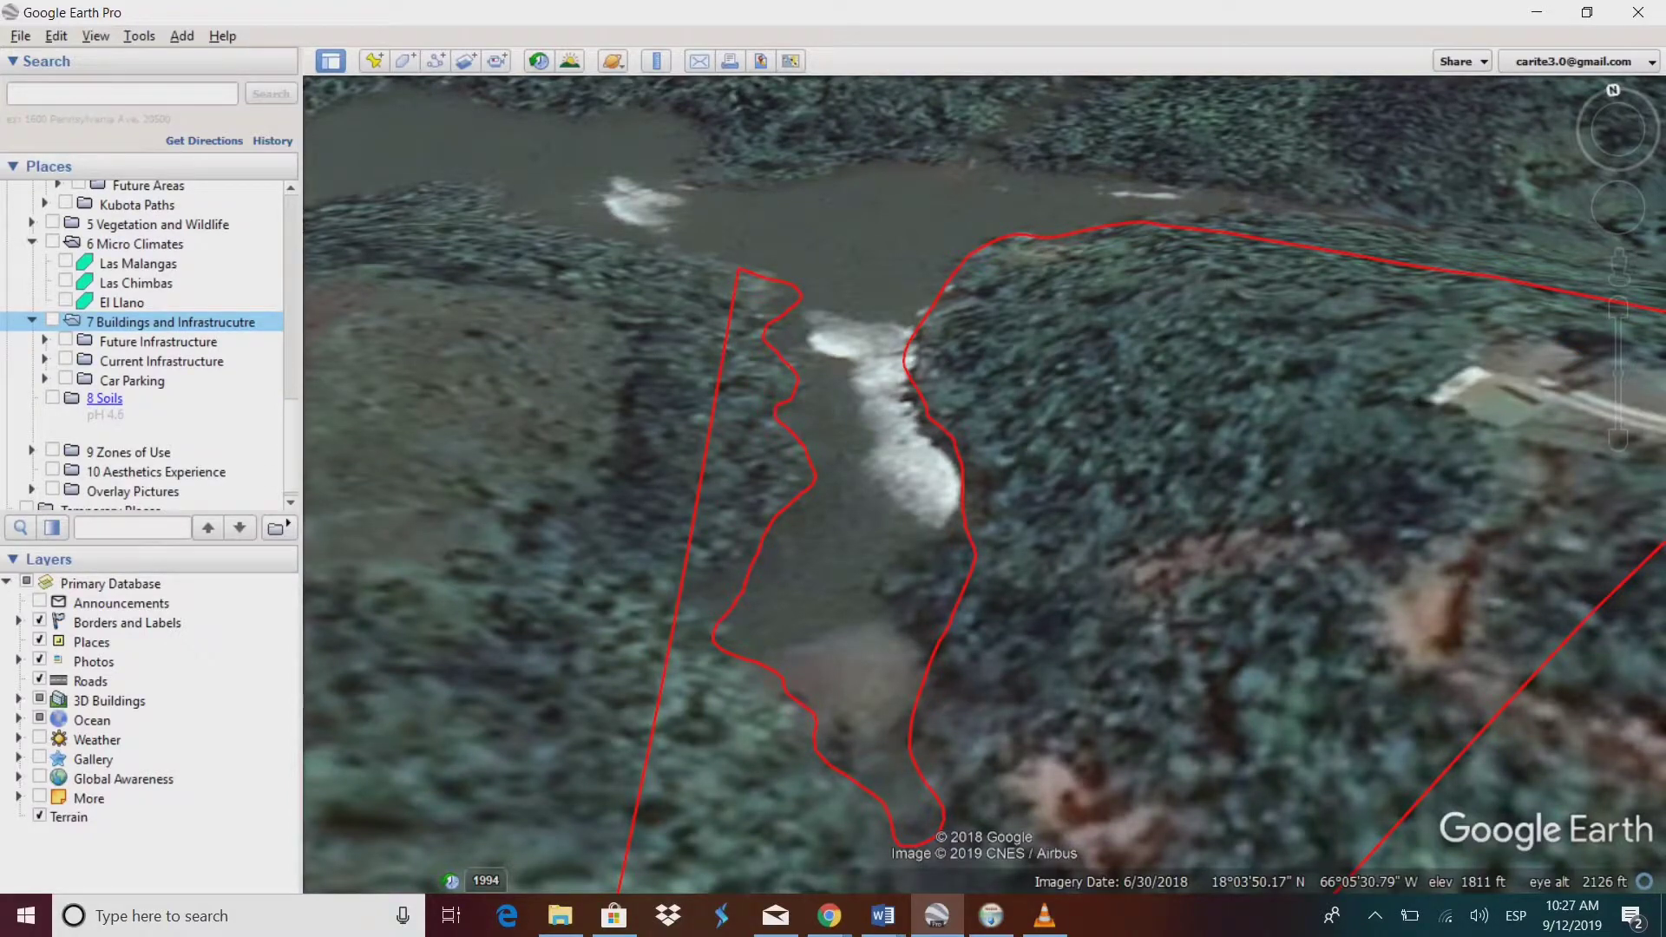
pyautogui.click(52, 399)
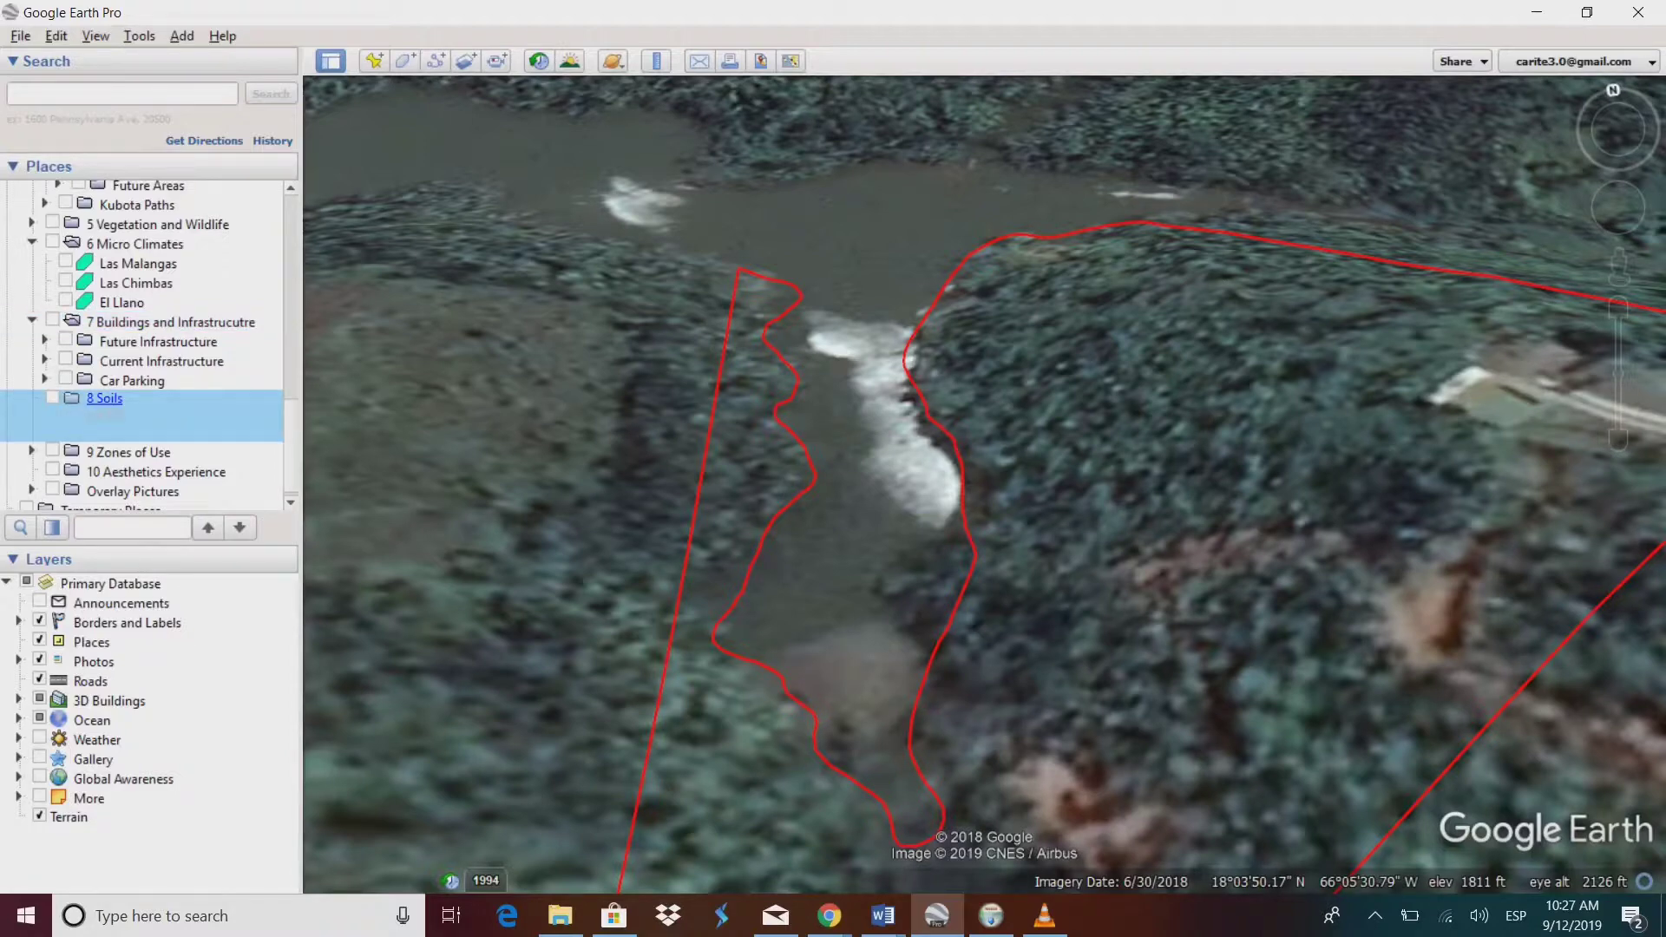
# Step: Expand 9 Zones of Use and its Permaculture Zones, and show all the zones across the entire property
pyautogui.click(33, 451)
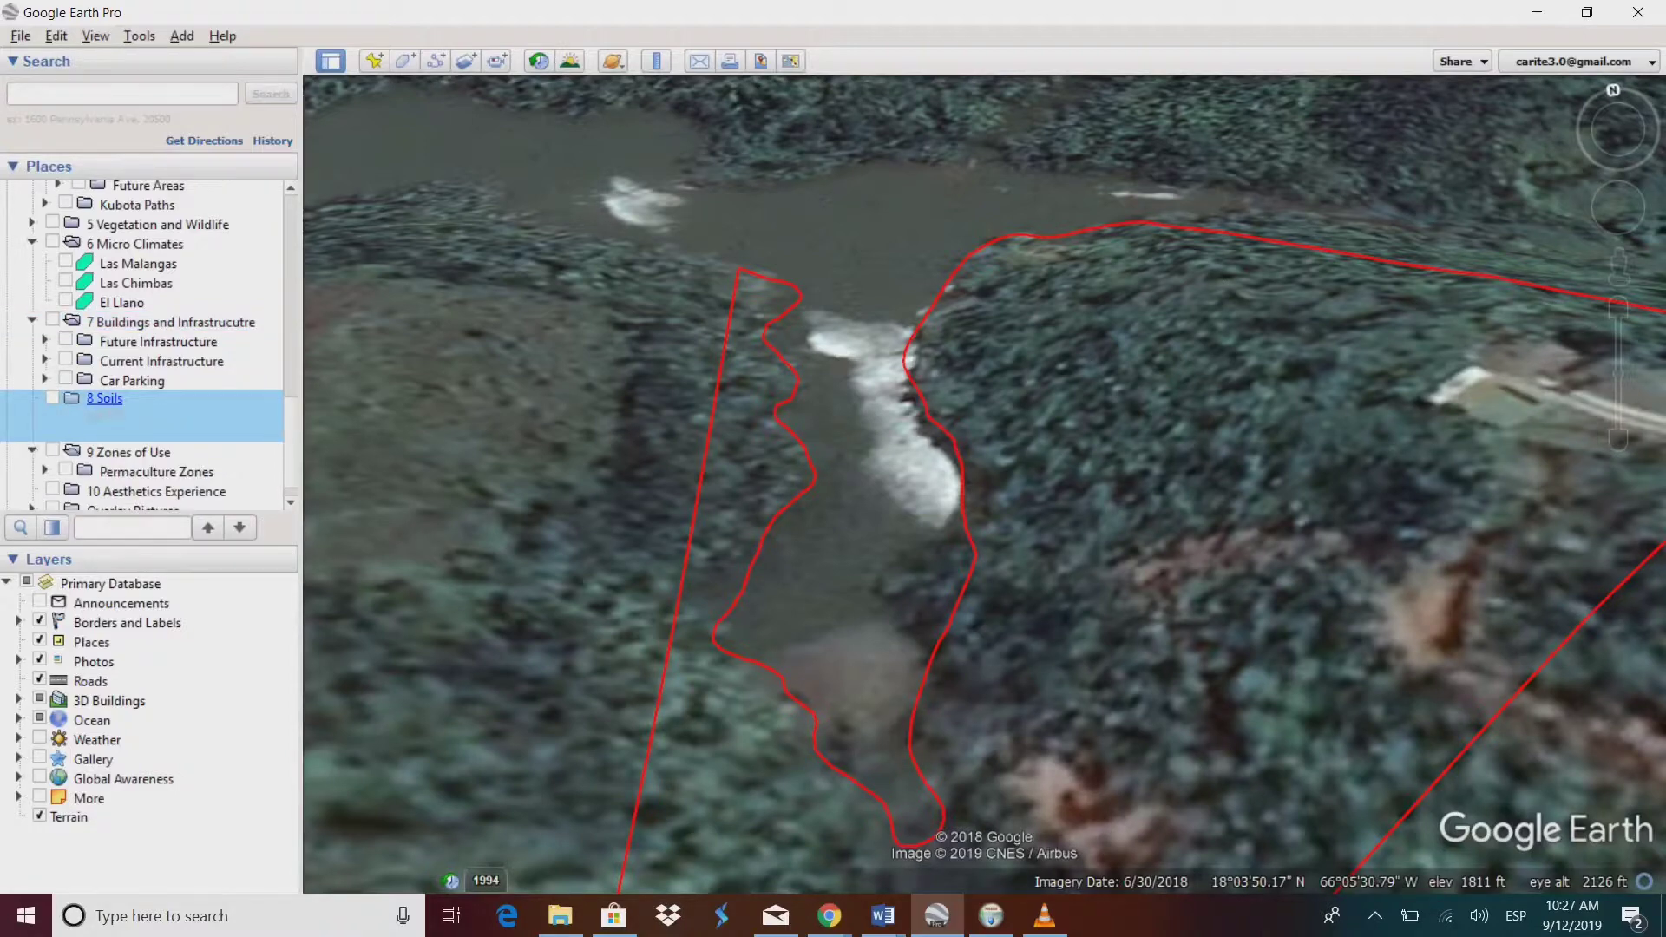
pyautogui.click(45, 470)
pyautogui.scroll(-5, 864, 448)
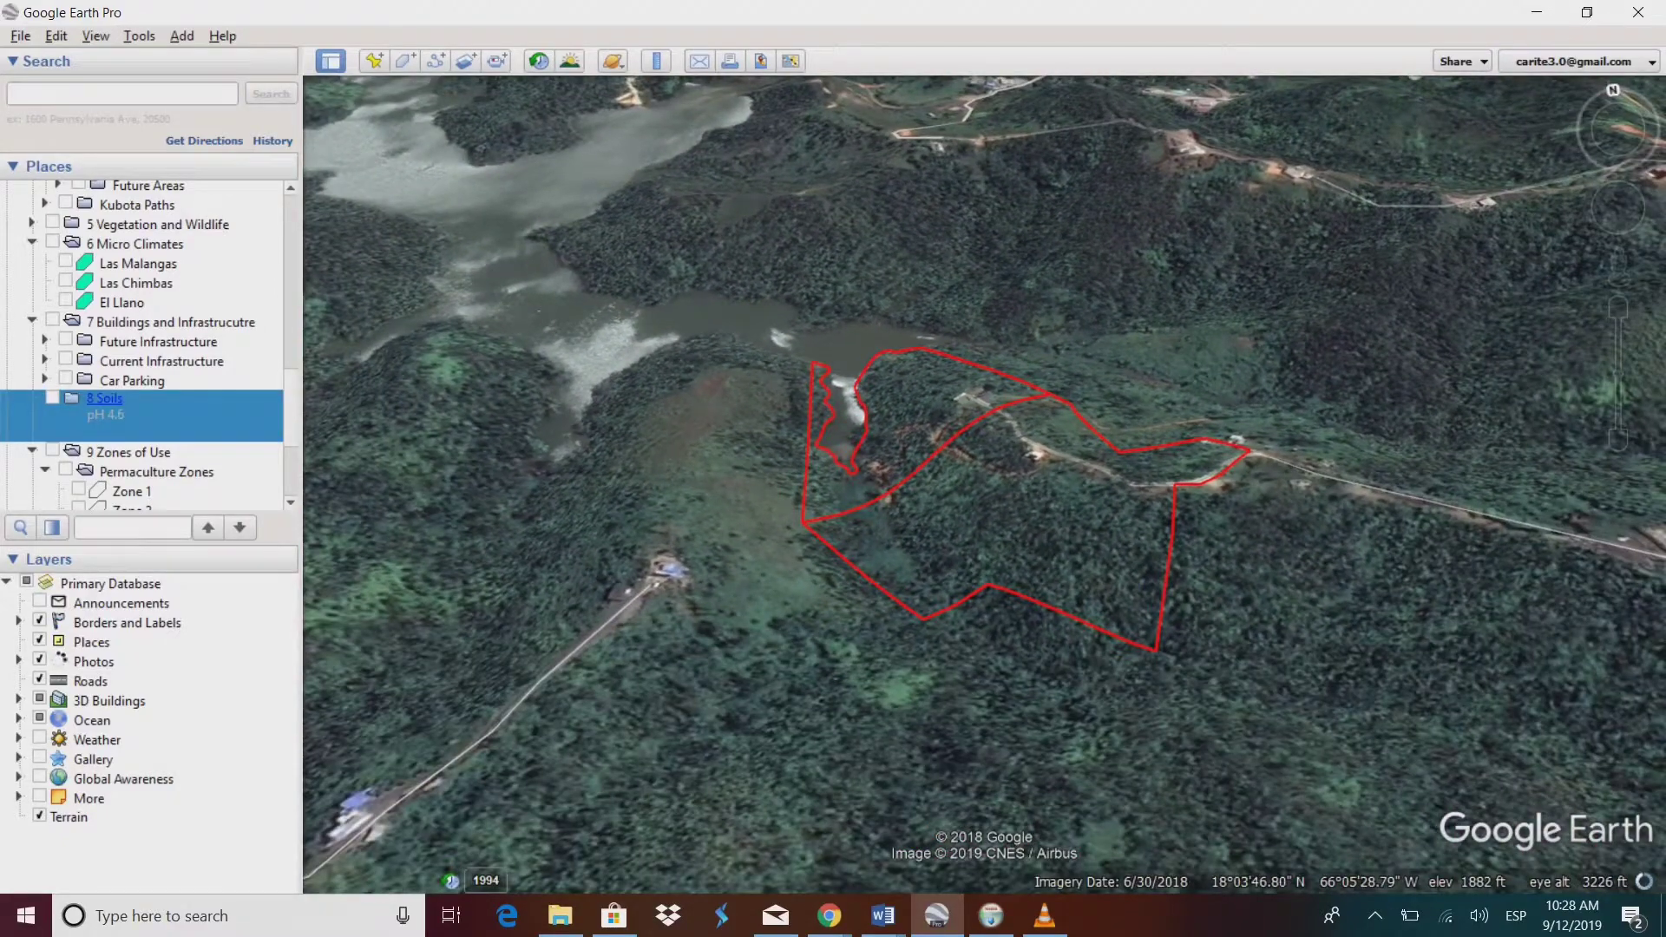
pyautogui.click(65, 470)
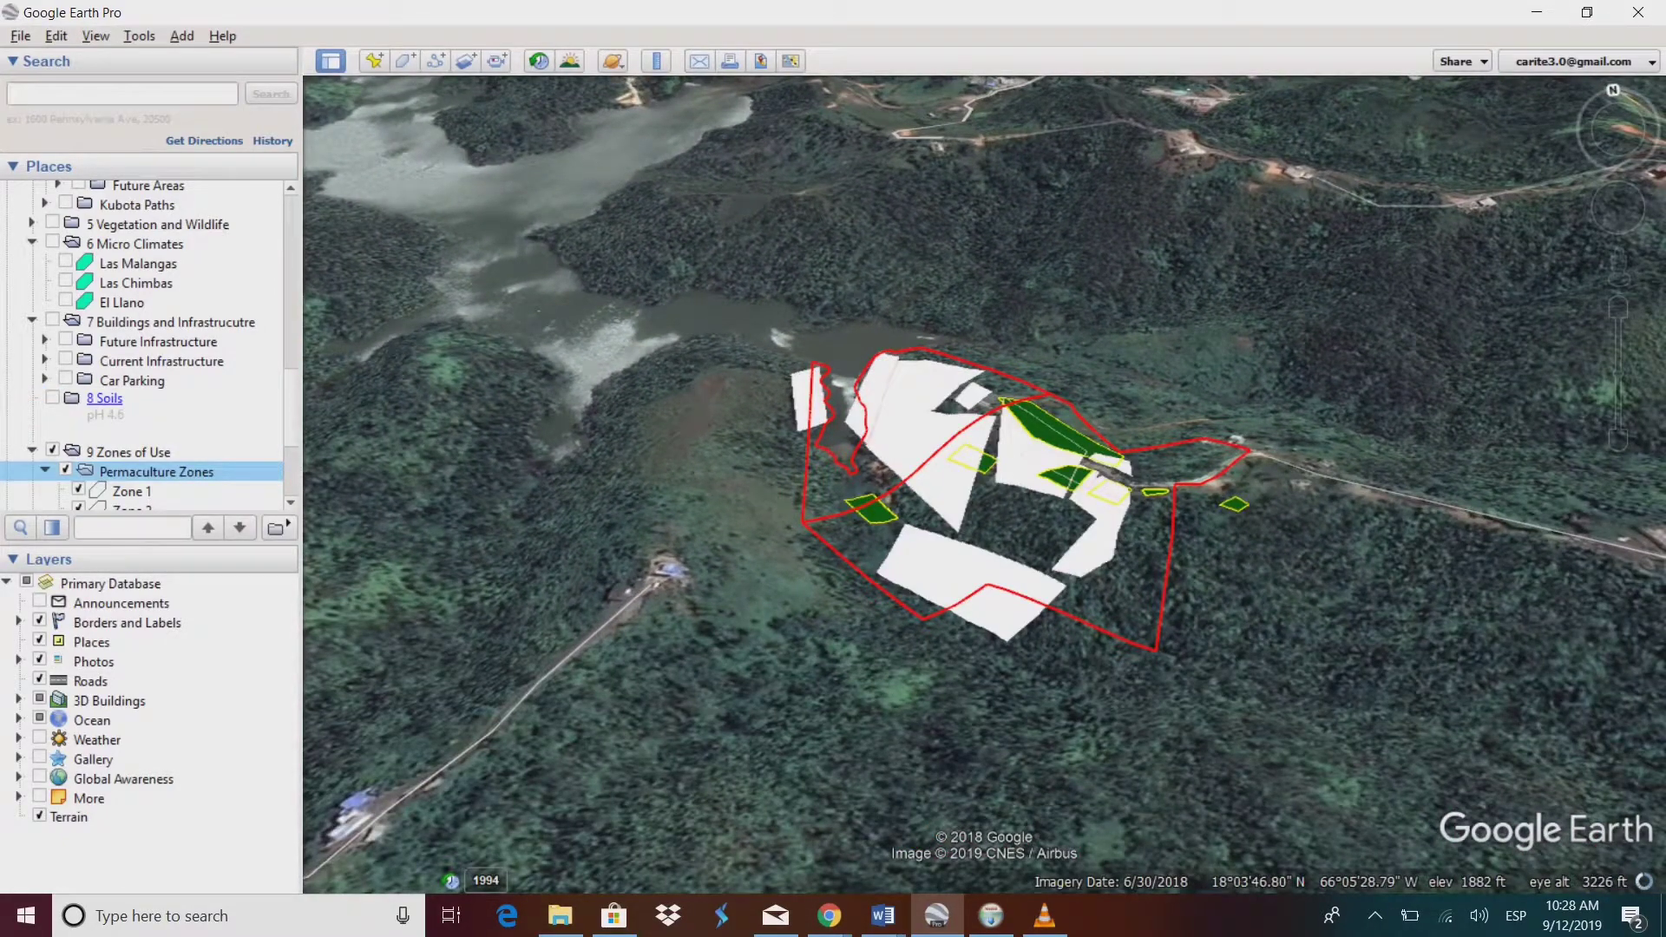
pyautogui.scroll(-3, 143, 348)
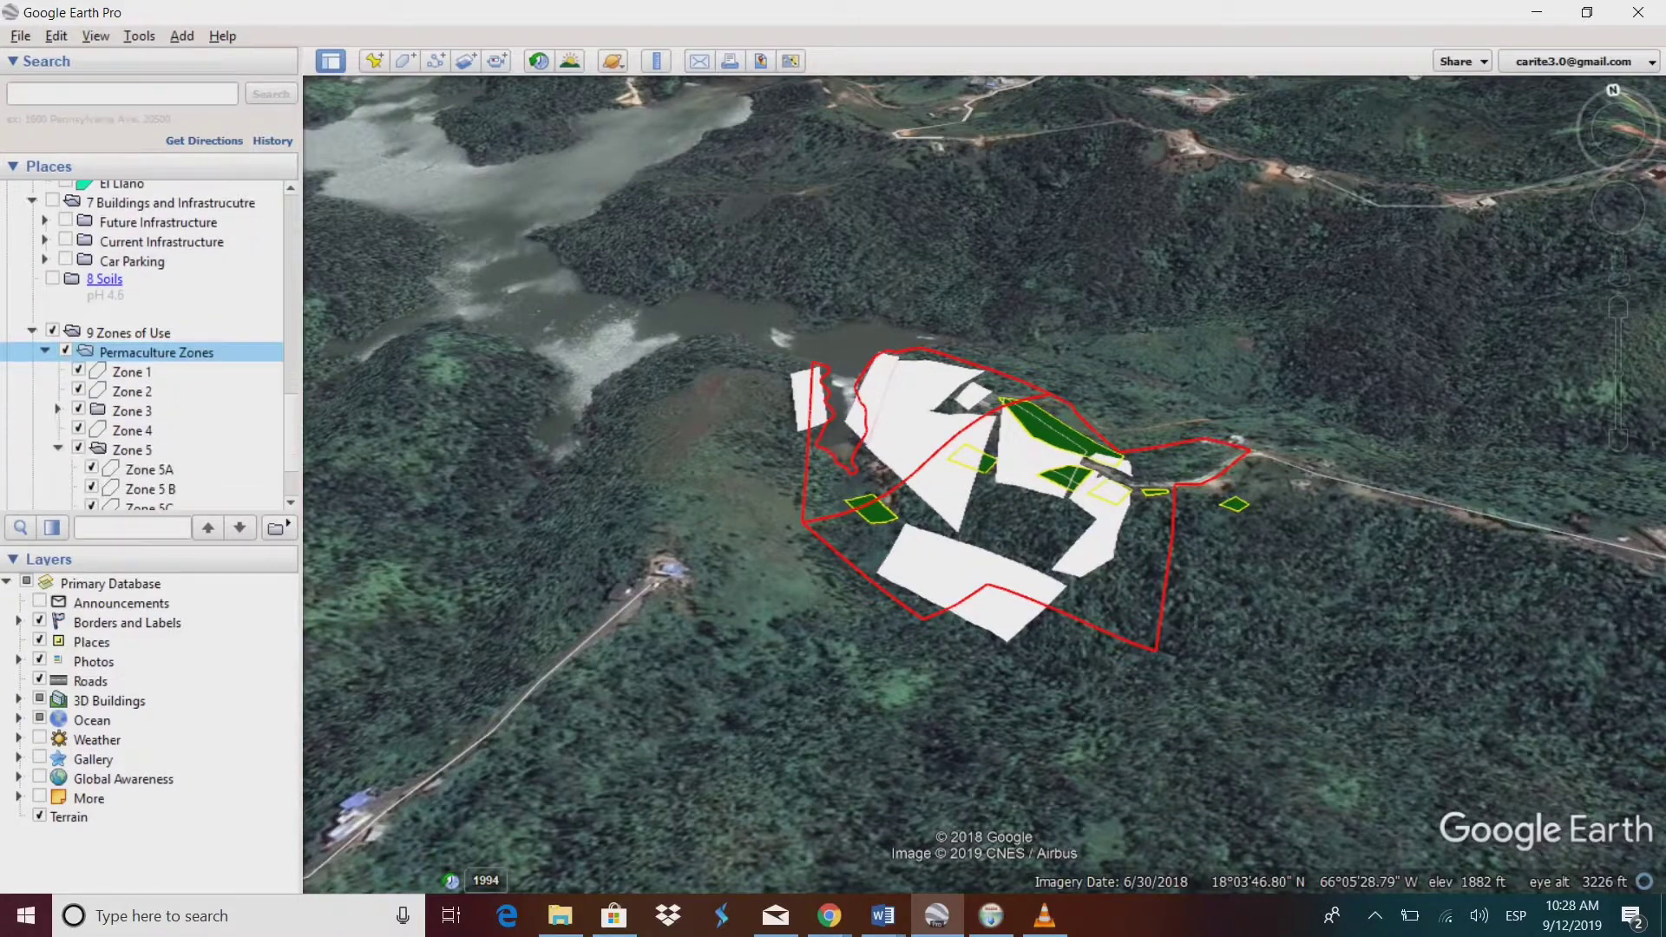
pyautogui.scroll(-2, 147, 347)
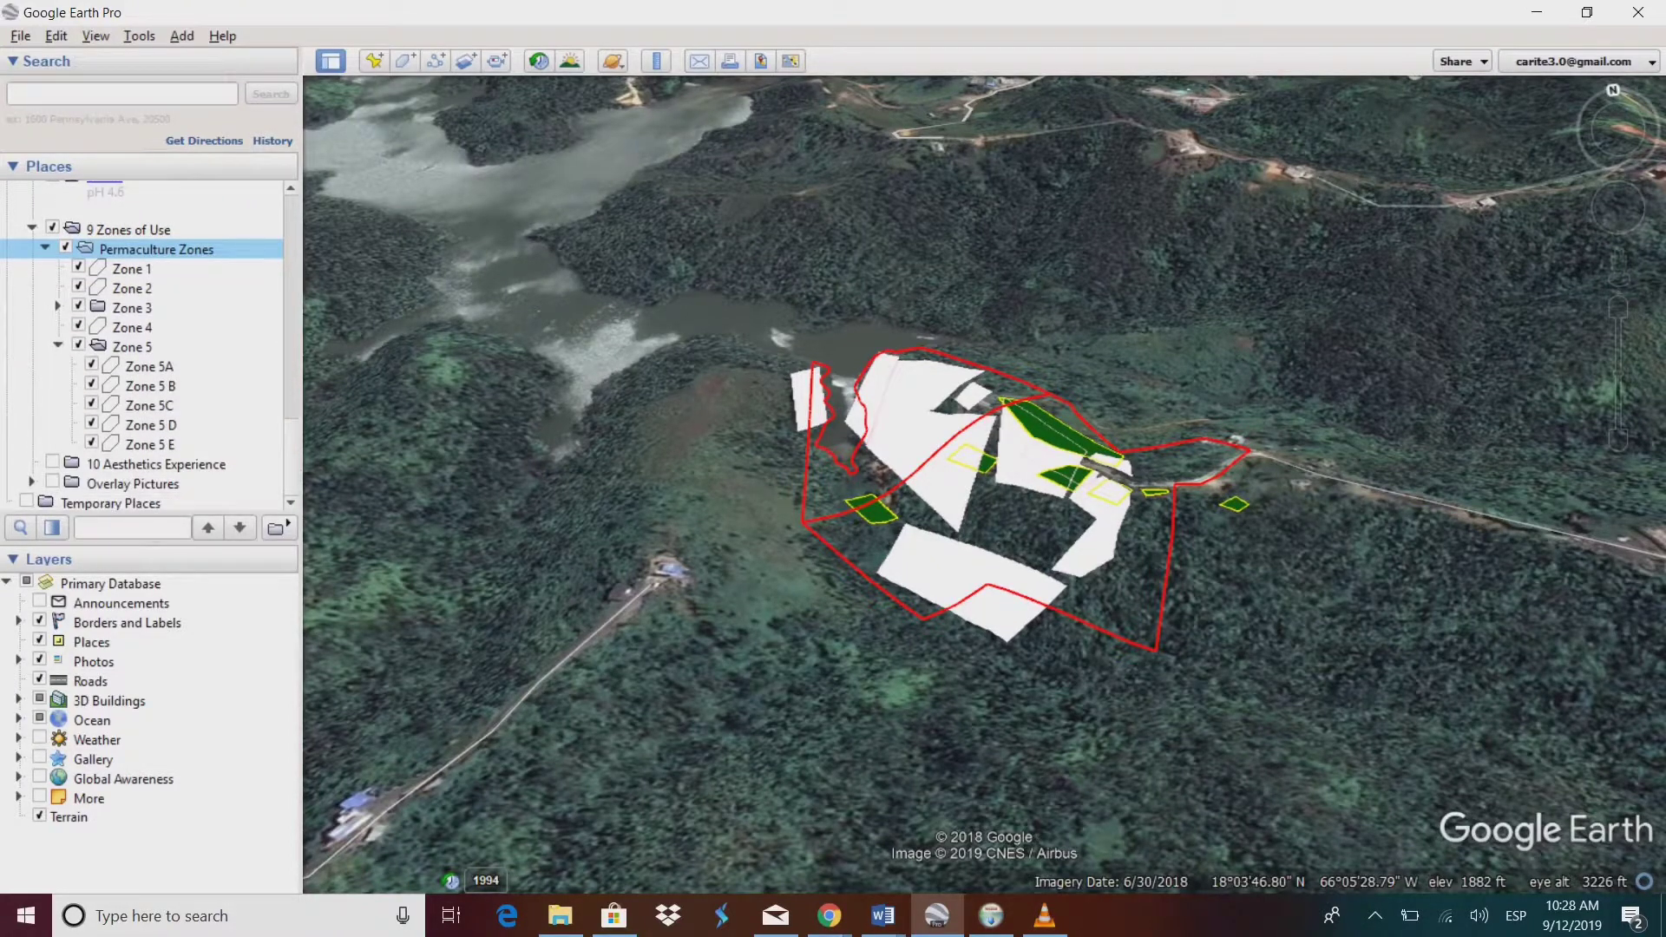
# Step: Toggle Zone 1 off and on to point it out, and hide all the Permaculture Zones
pyautogui.click(78, 267)
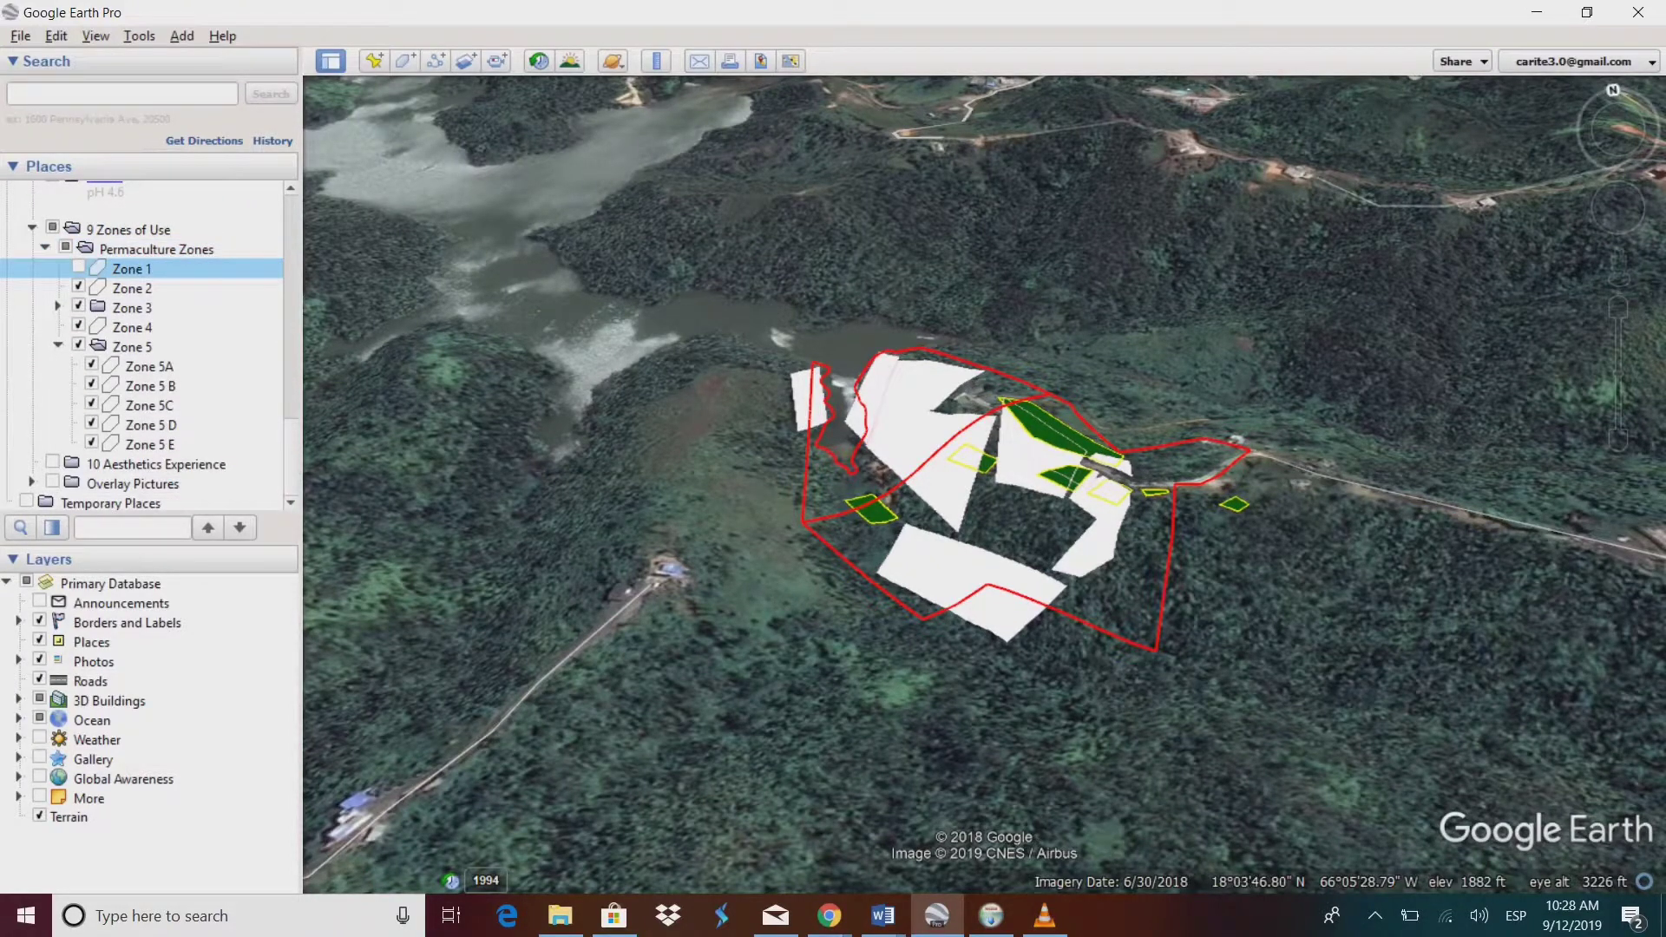
pyautogui.scroll(-1, 144, 347)
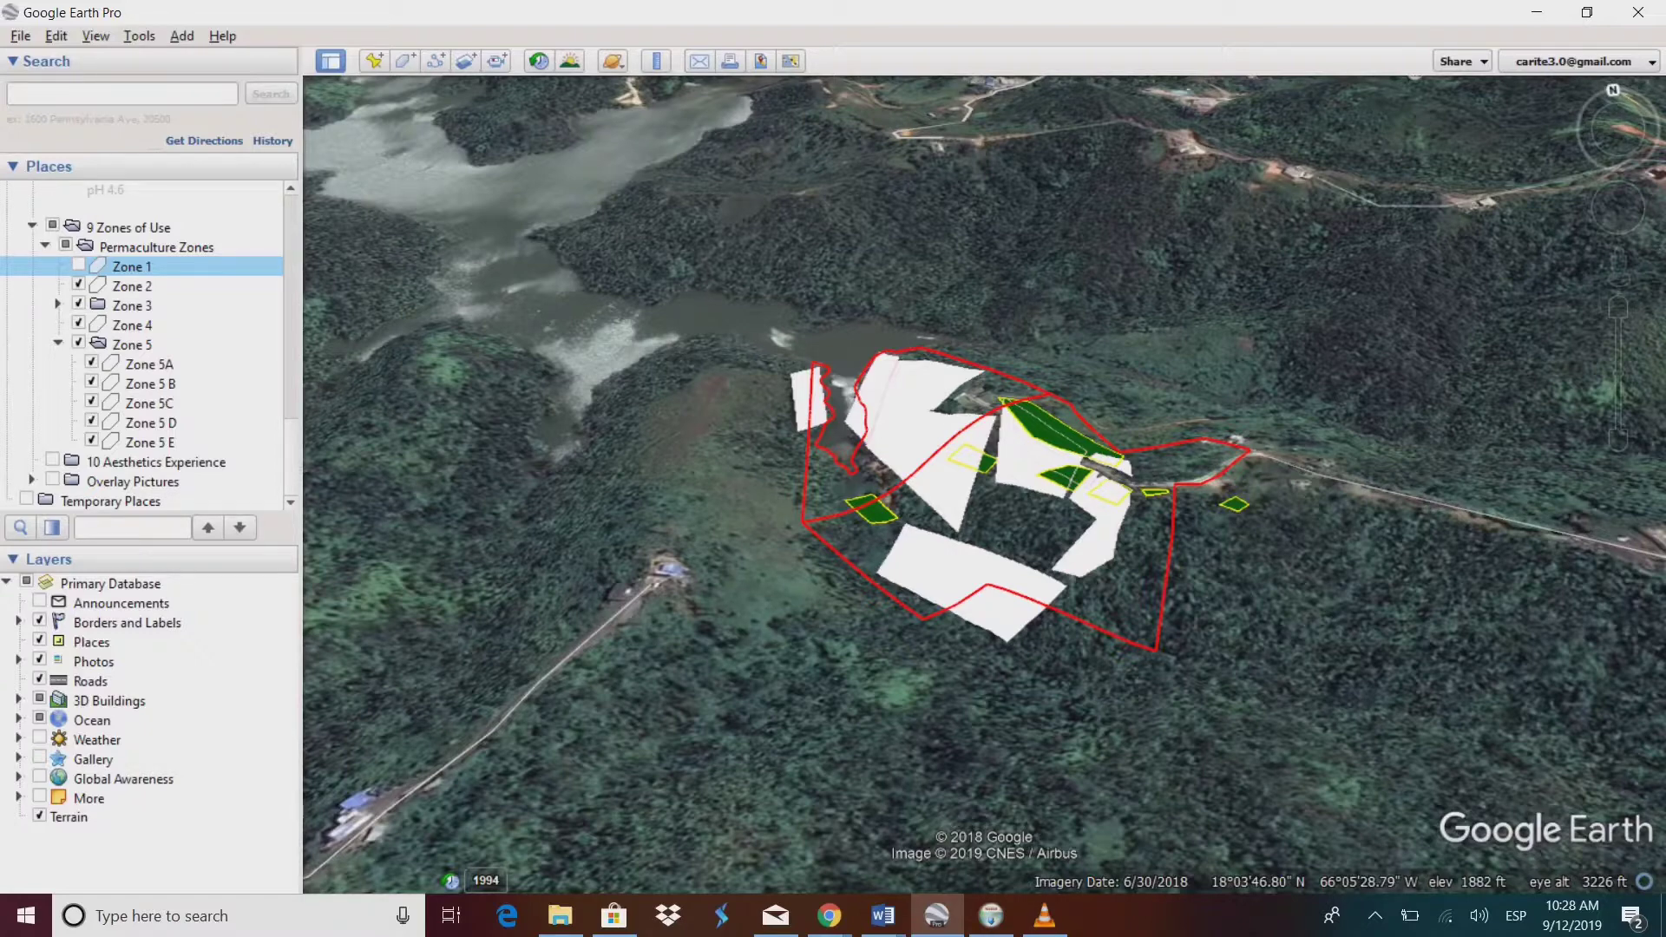
pyautogui.click(79, 265)
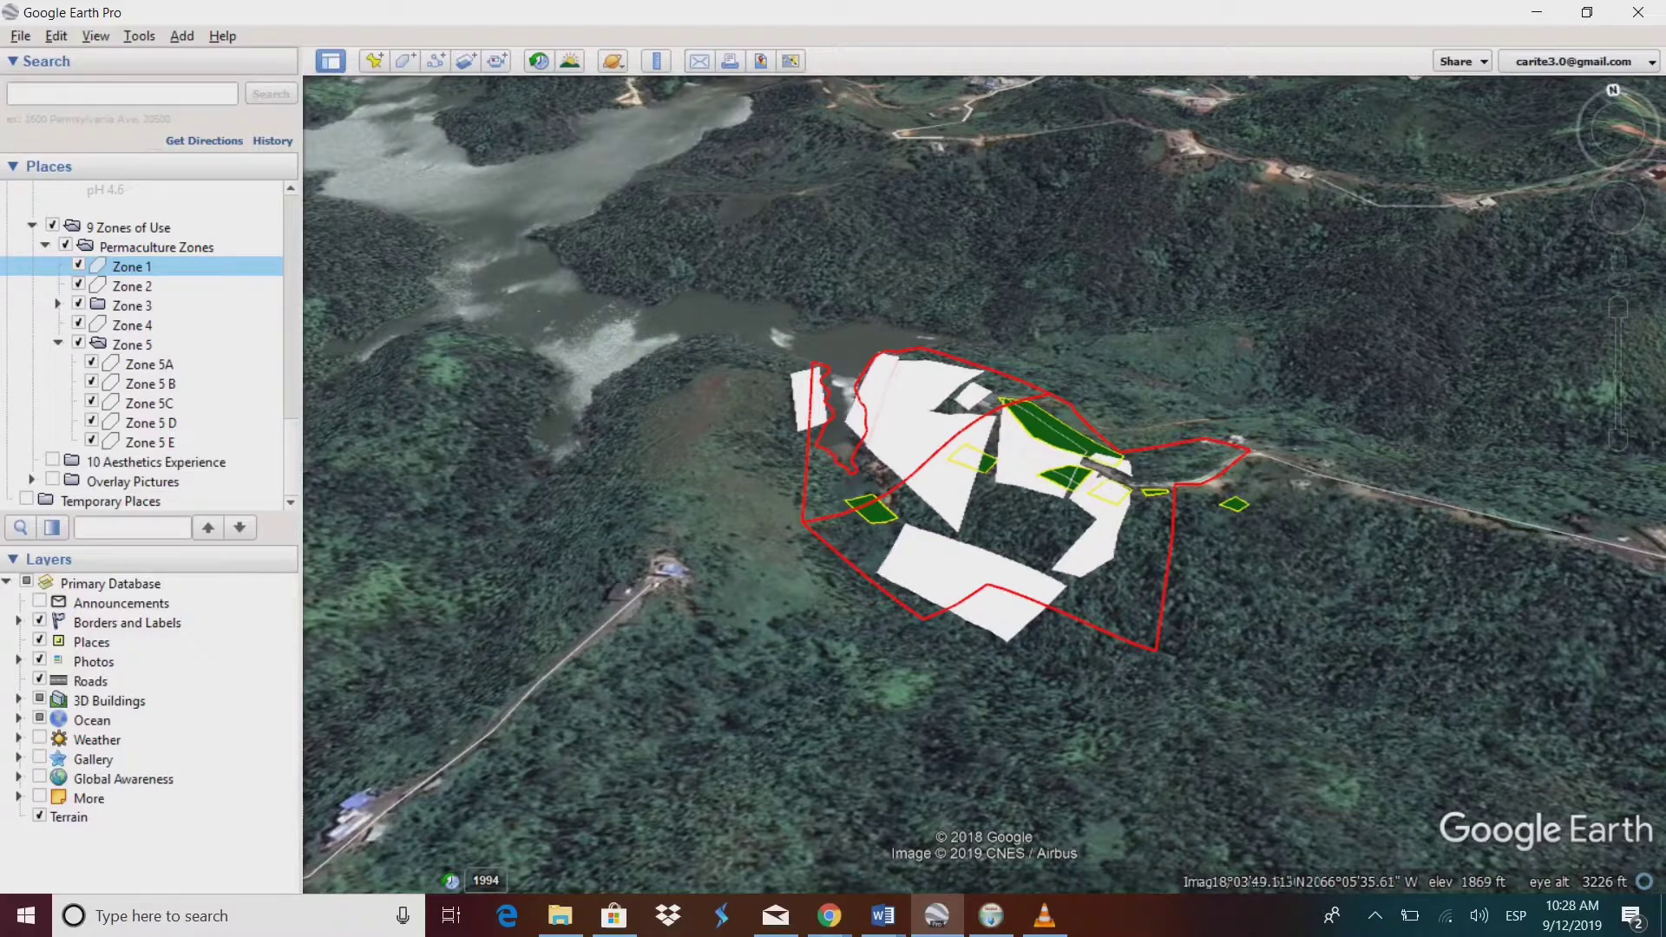
pyautogui.press('Up')
pyautogui.press('space')
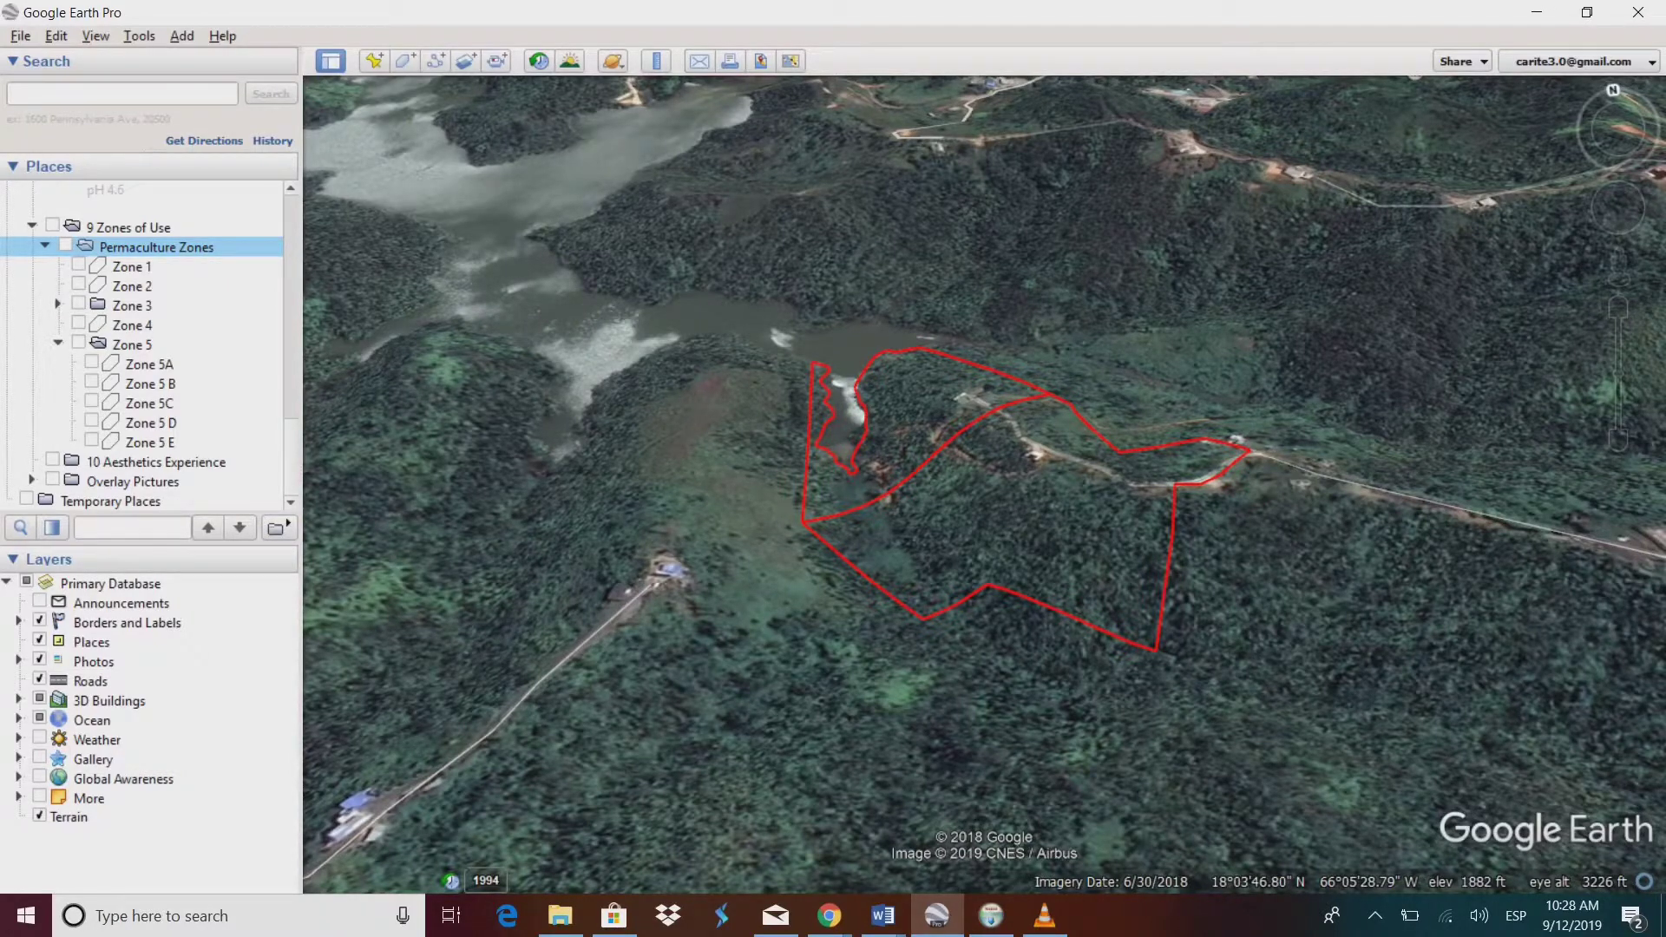
# Step: Expand Overlay Pictures, show and expand the 11 Energy folder, and open the Solar Energy description
pyautogui.rightClick(32, 482)
pyautogui.click(32, 481)
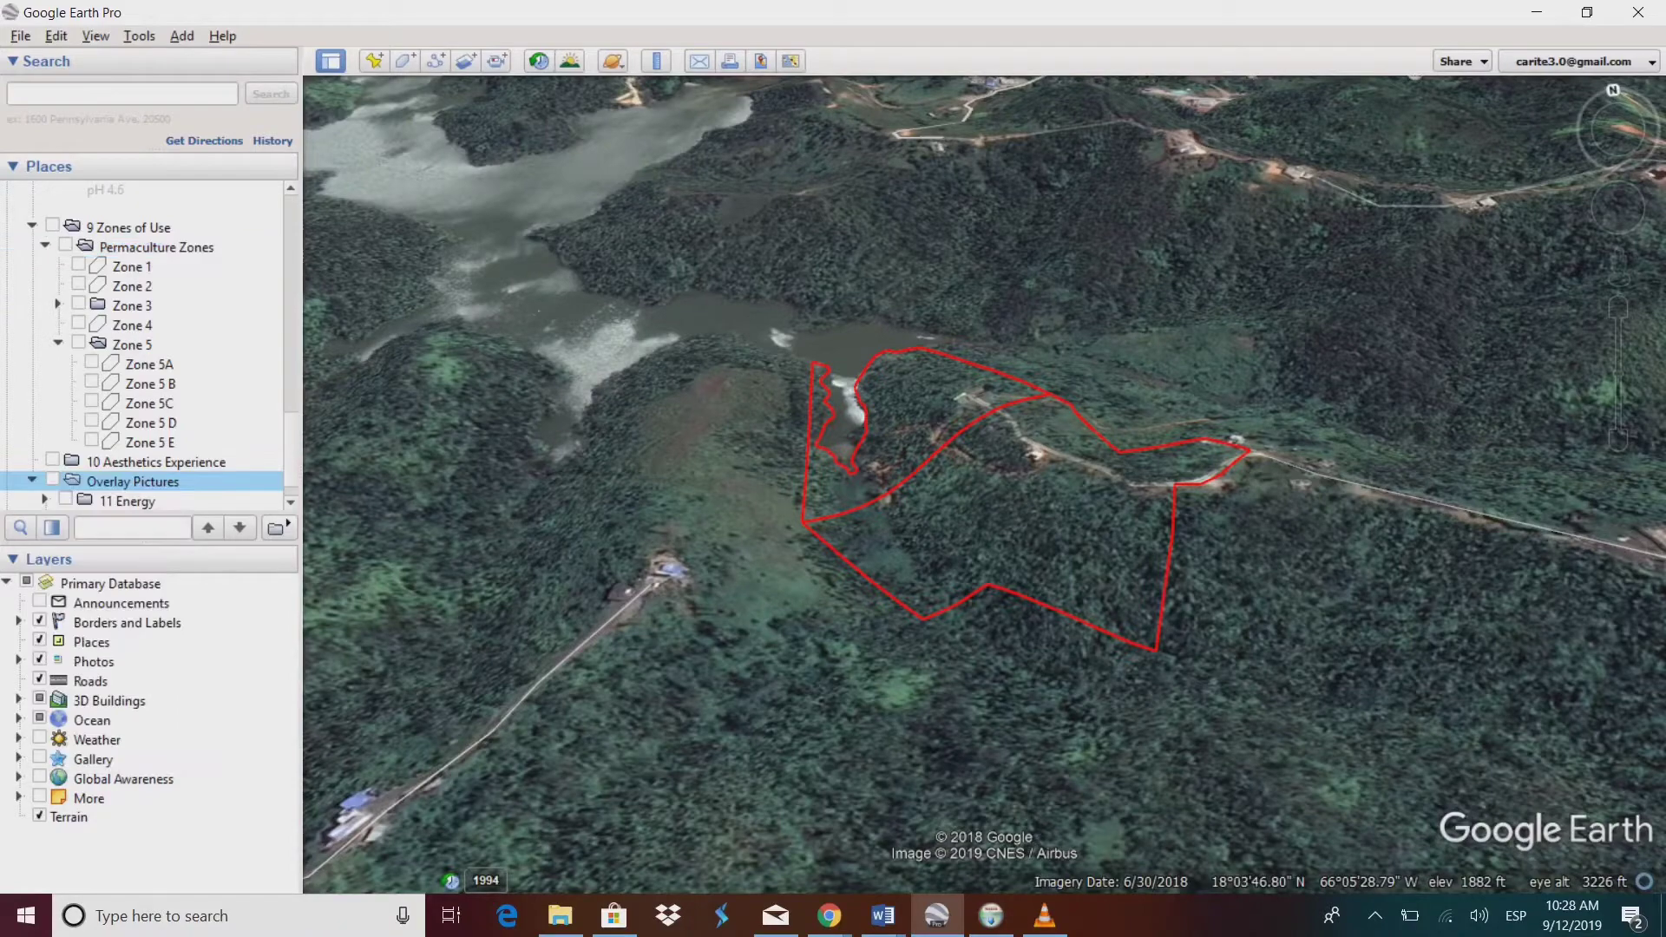
pyautogui.click(65, 499)
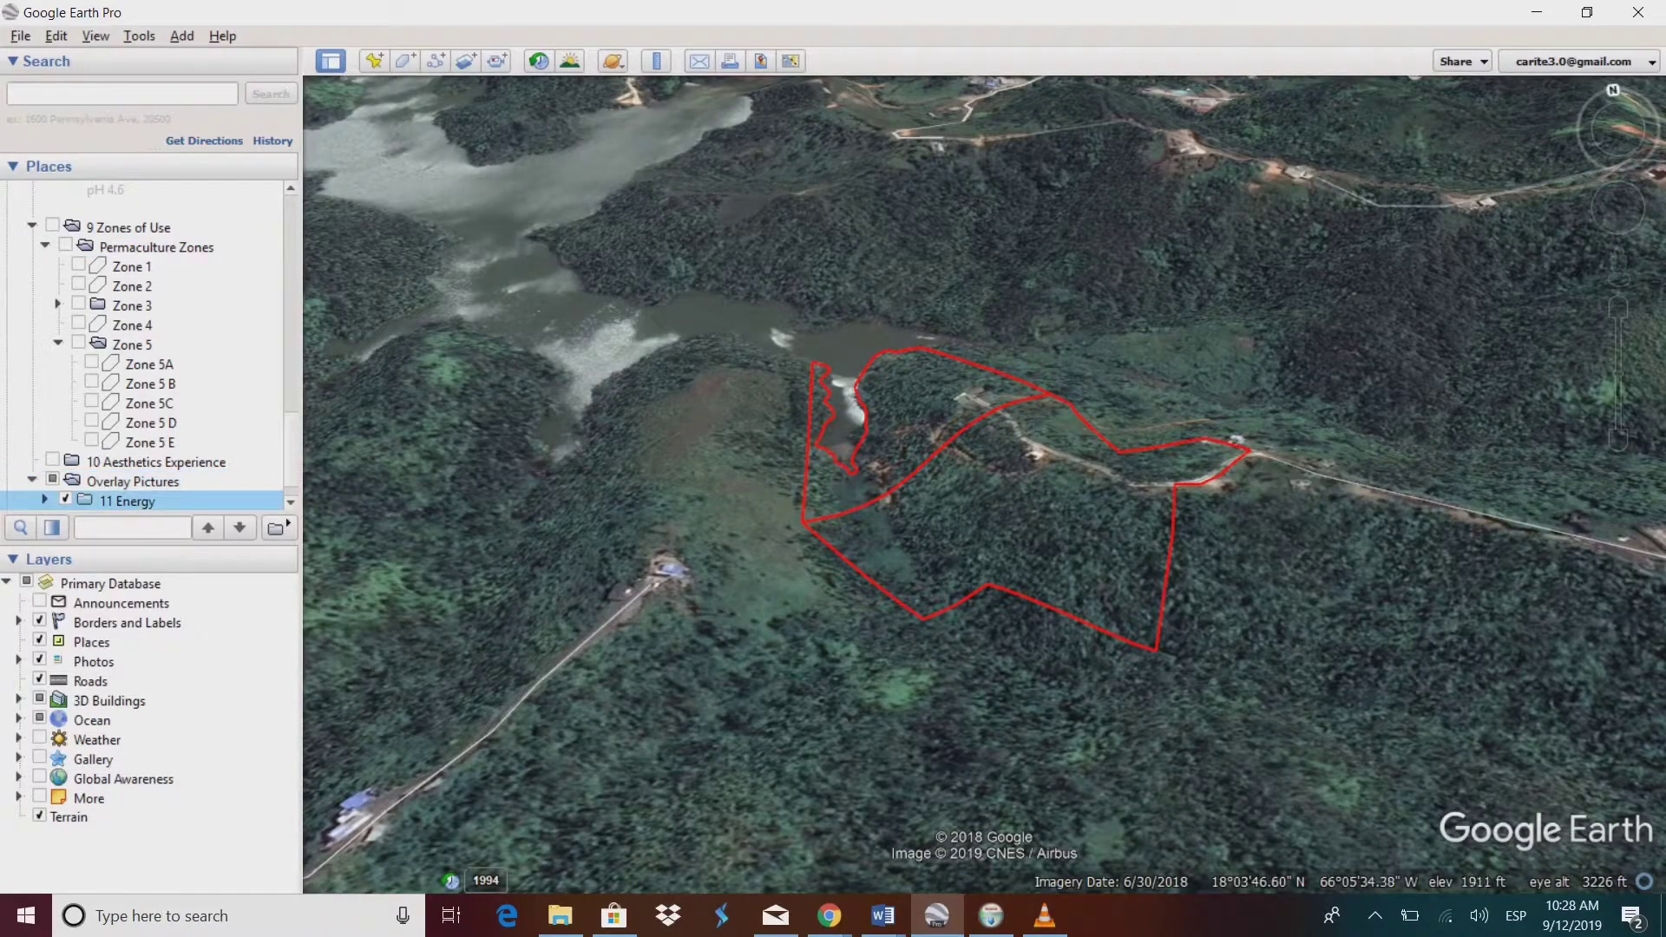
pyautogui.scroll(2, 1026, 491)
pyautogui.click(46, 500)
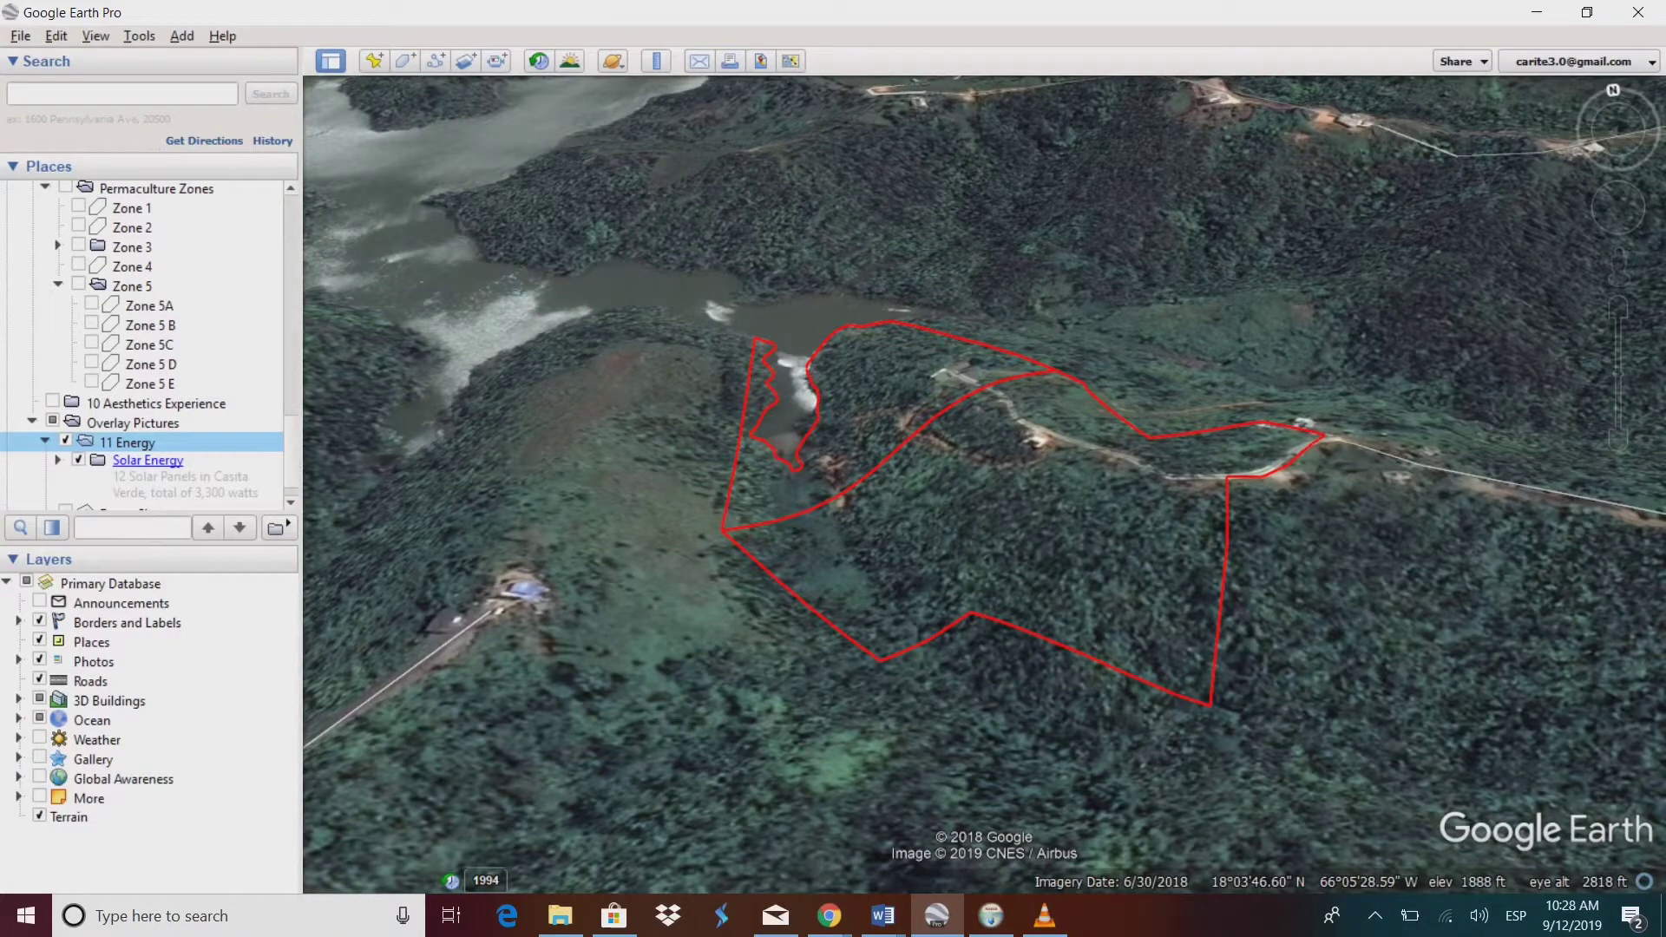
pyautogui.click(148, 461)
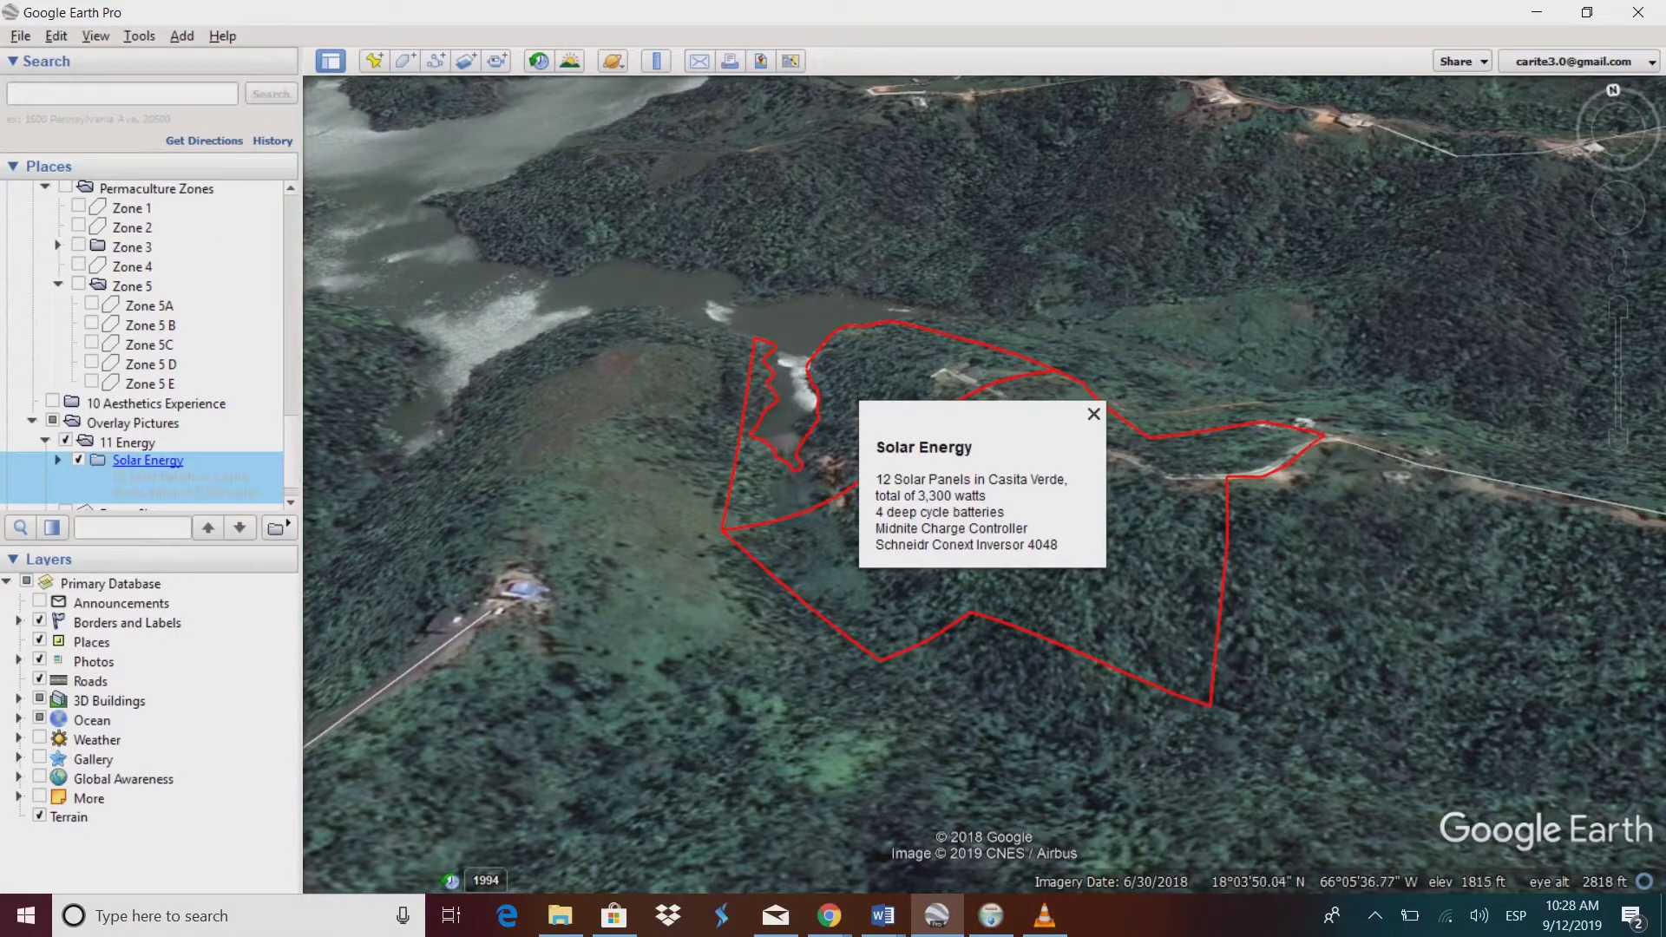
pyautogui.click(1045, 916)
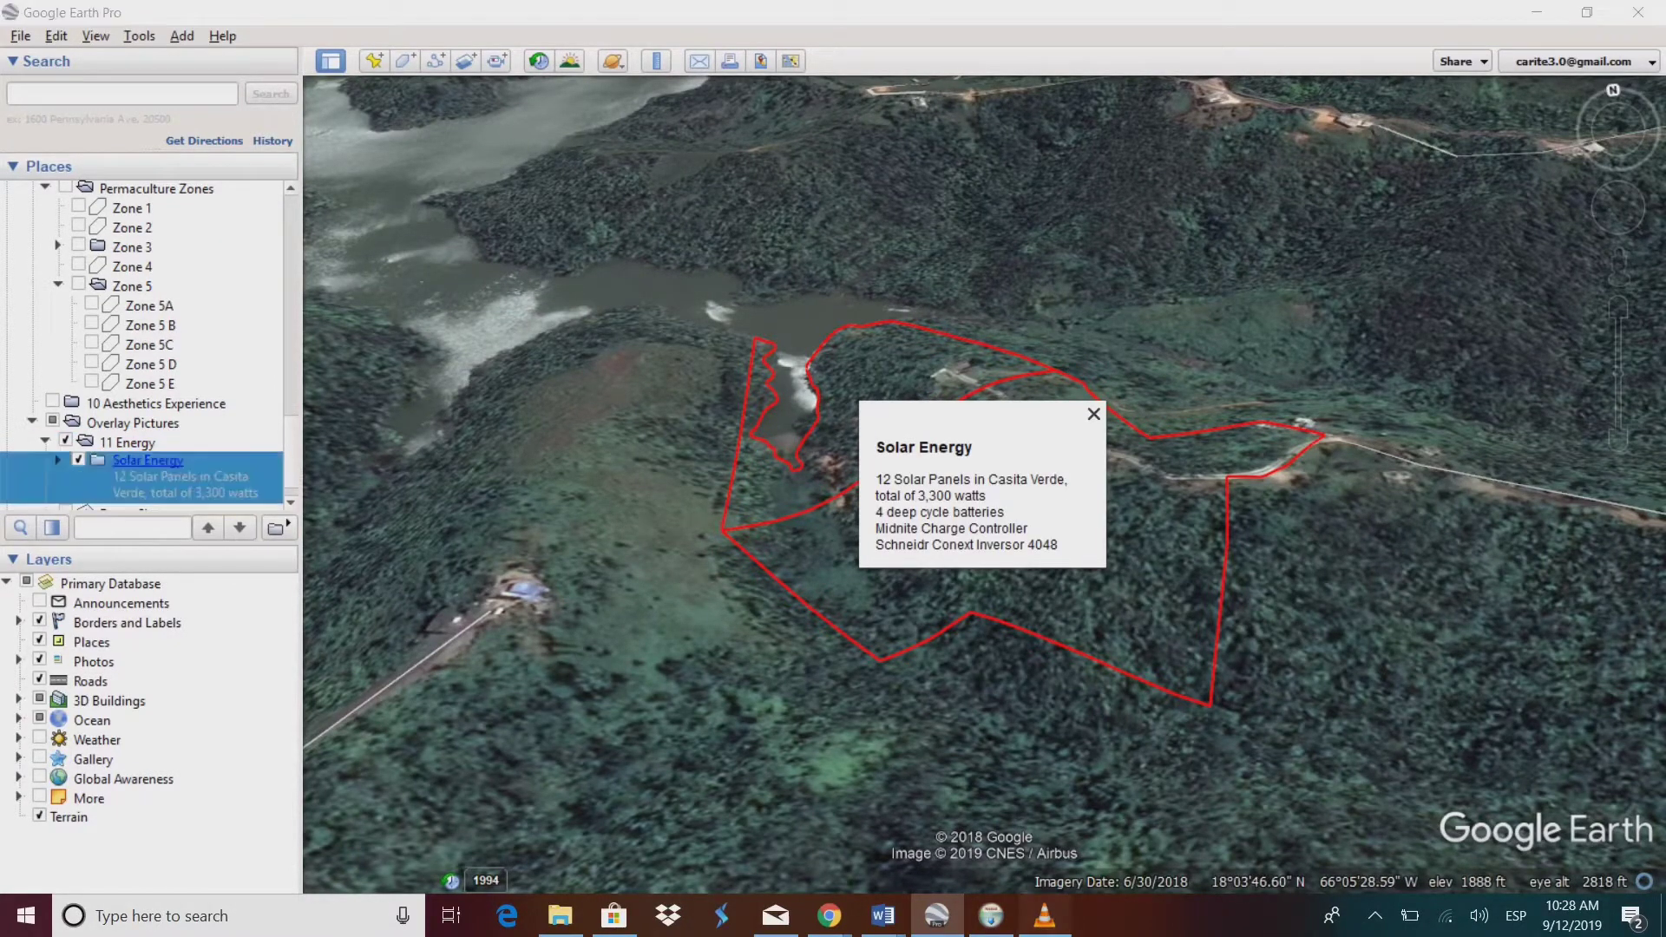